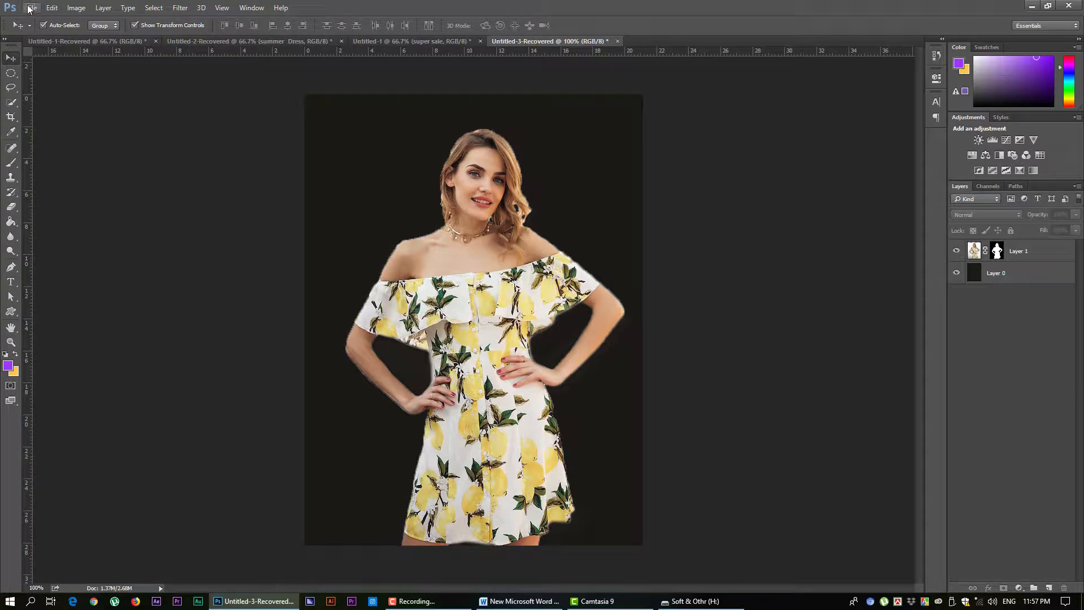
{"action": "left_click", "coordinate": [30, 8]}
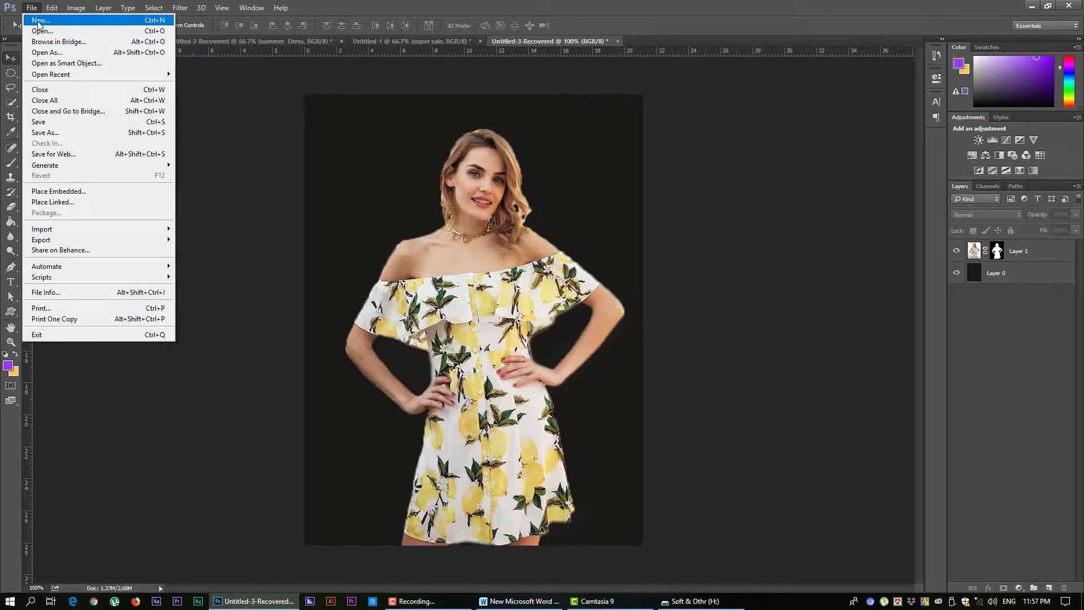
{"action": "left_click", "coordinate": [37, 21]}
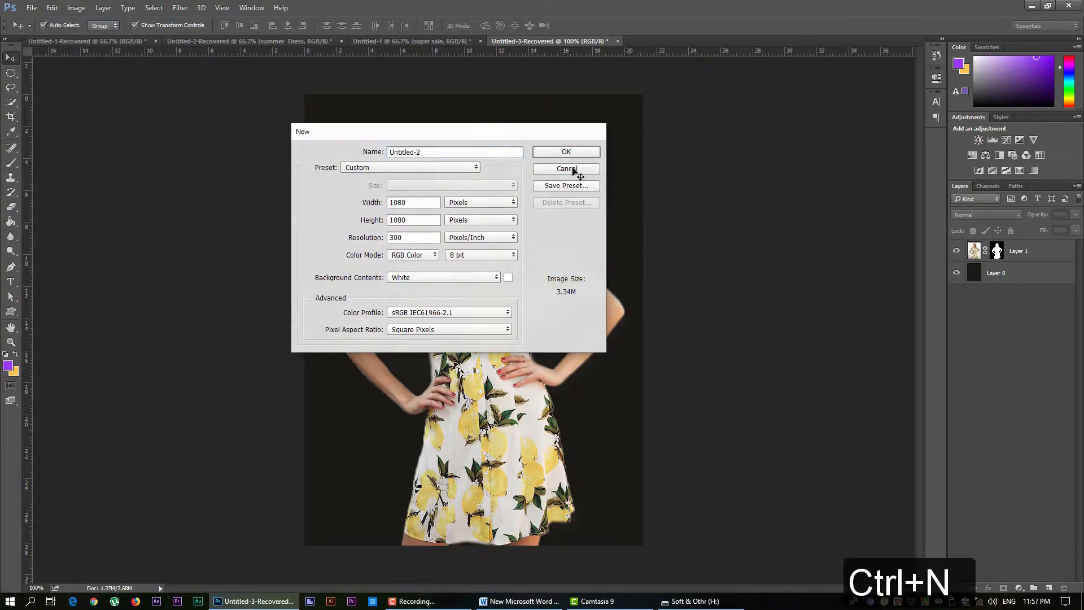
{"action": "left_click", "coordinate": [566, 168]}
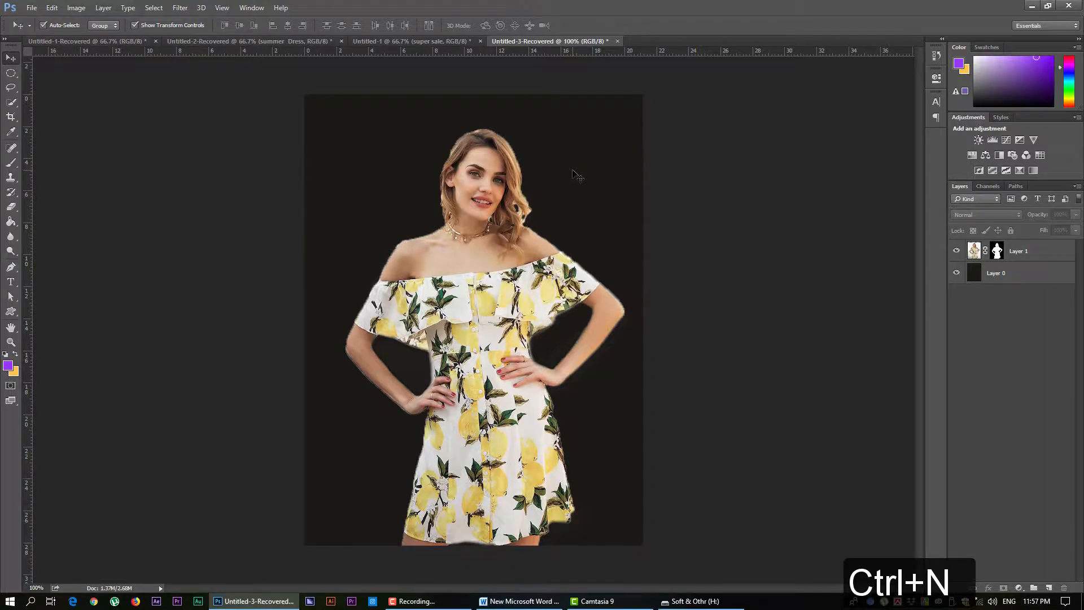
Create a new 1080 × 1080 pixel document at 300 pixels/inch in RGB with a white background.
{"action": "key", "text": "ctrl+n"}
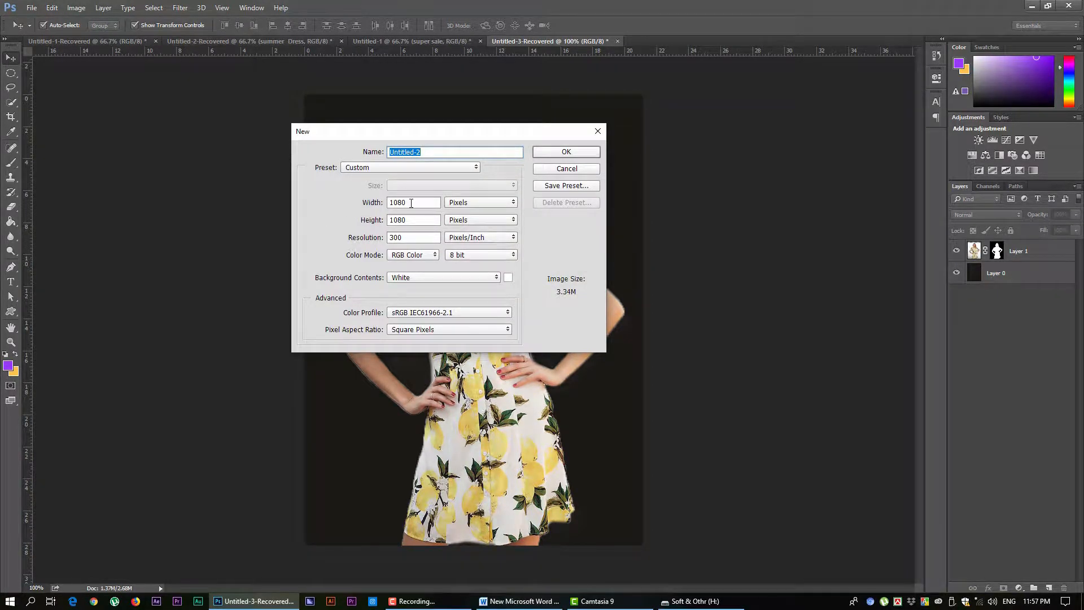
{"action": "left_click", "coordinate": [411, 204]}
{"action": "double_click", "coordinate": [410, 202]}
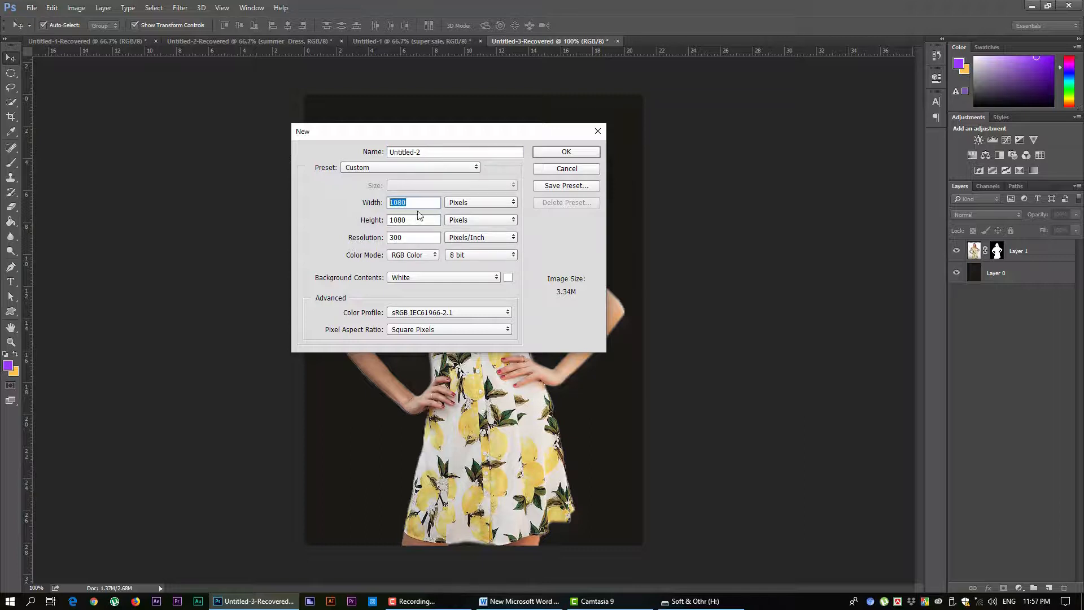
{"action": "double_click", "coordinate": [413, 220]}
{"action": "double_click", "coordinate": [392, 202]}
{"action": "left_click_drag", "start_coordinate": [409, 201], "coordinate": [341, 215]}
{"action": "left_click_drag", "start_coordinate": [411, 202], "coordinate": [341, 200]}
{"action": "double_click", "coordinate": [410, 222]}
{"action": "double_click", "coordinate": [411, 222]}
{"action": "left_click_drag", "start_coordinate": [411, 202], "coordinate": [301, 199]}
{"action": "left_click_drag", "start_coordinate": [392, 237], "coordinate": [412, 233]}
{"action": "left_click", "coordinate": [566, 153]}
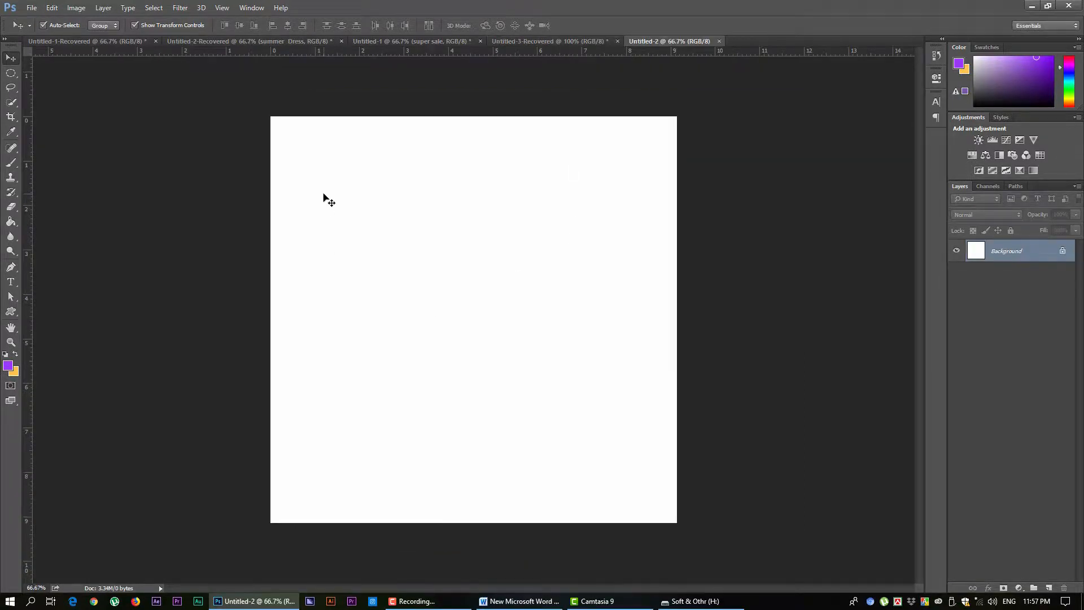
Unlock the background layer and give it a Gradient Overlay using the pink-to-yellow preset.
{"action": "left_click", "coordinate": [1062, 252]}
{"action": "left_click", "coordinate": [989, 587]}
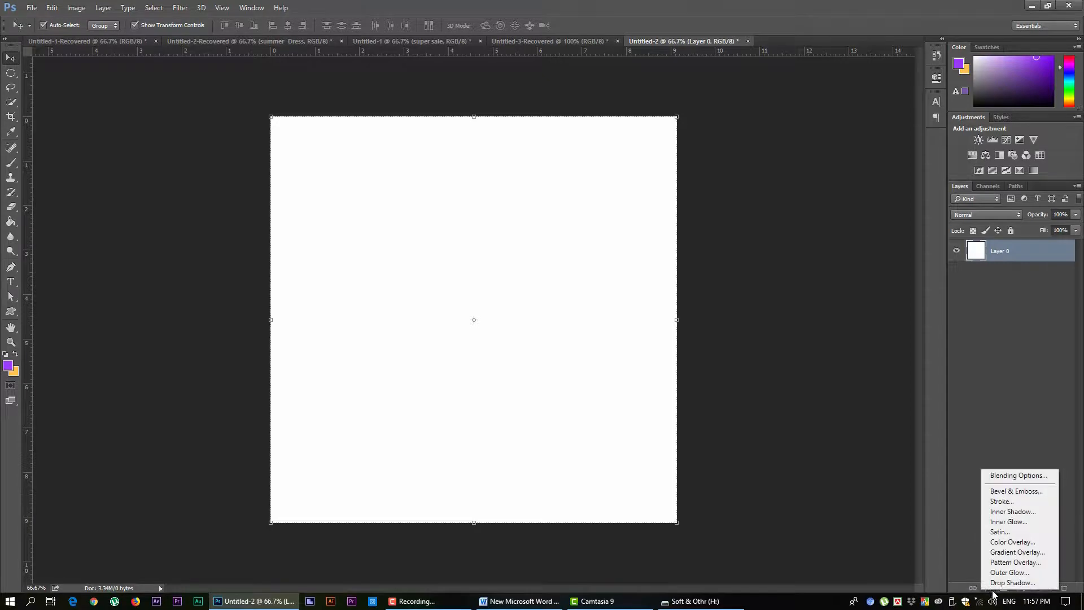
{"action": "left_click", "coordinate": [1016, 551]}
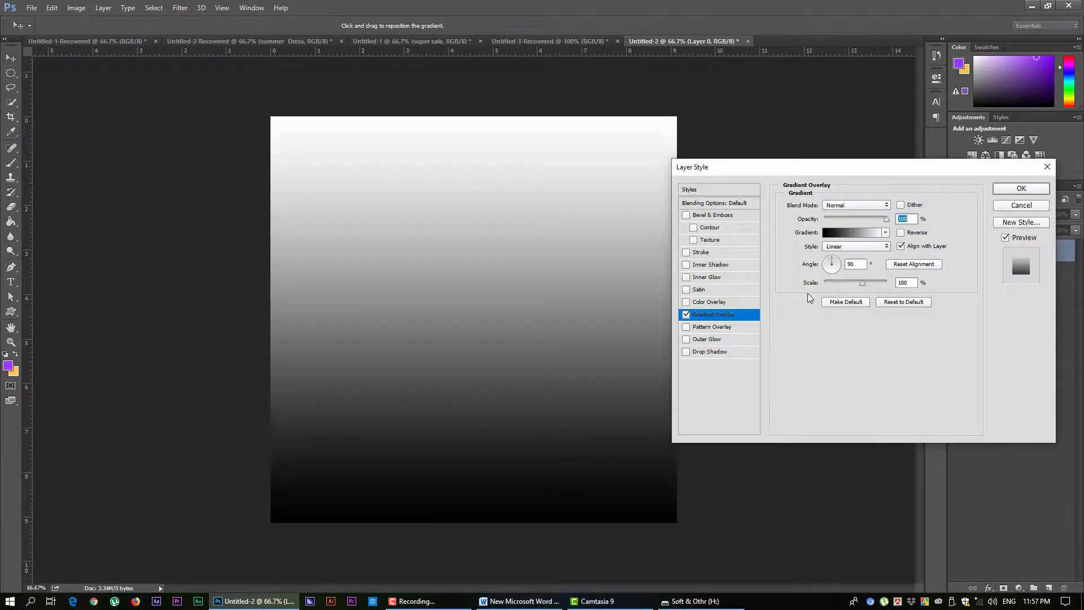
{"action": "left_click", "coordinate": [867, 234]}
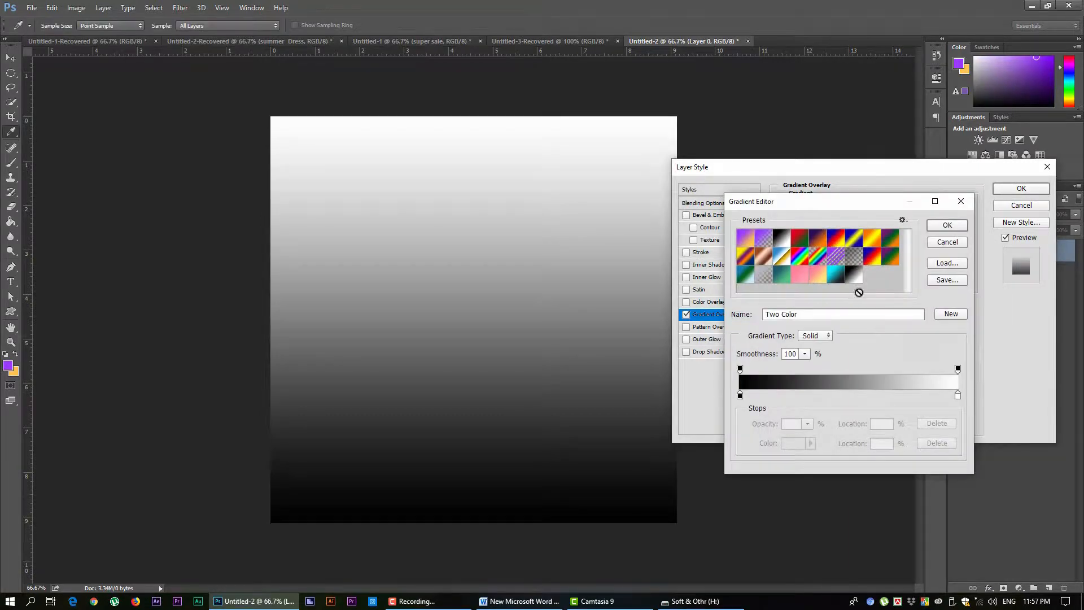
{"action": "left_click", "coordinate": [816, 275]}
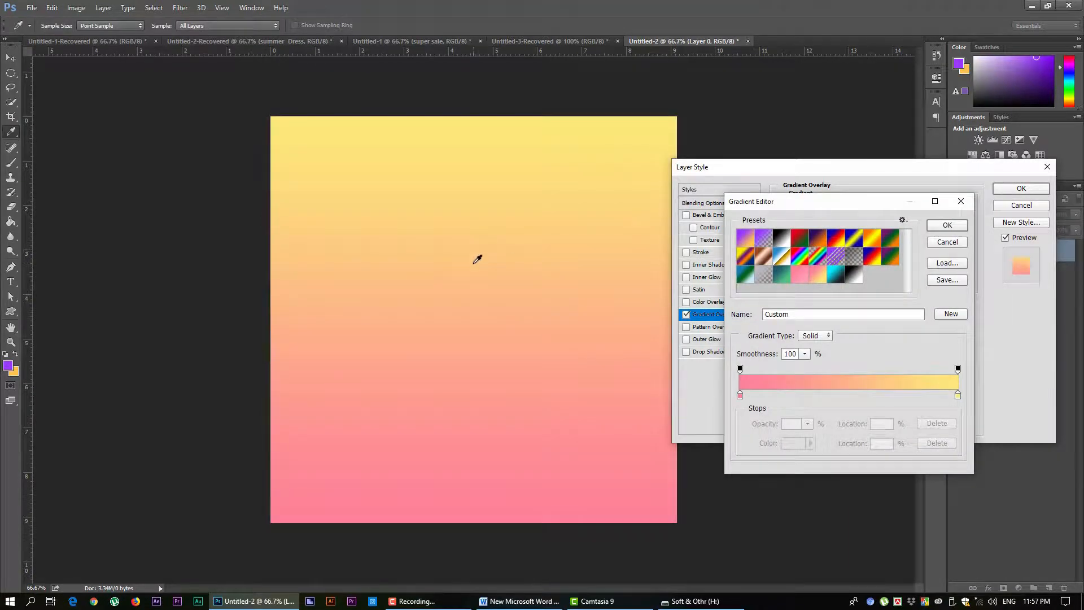
Adjust the overlay gradient to a lighter pink and yellow fefc6f, and apply it with its scale at maximum.
{"action": "left_click", "coordinate": [740, 395]}
{"action": "left_click", "coordinate": [794, 443]}
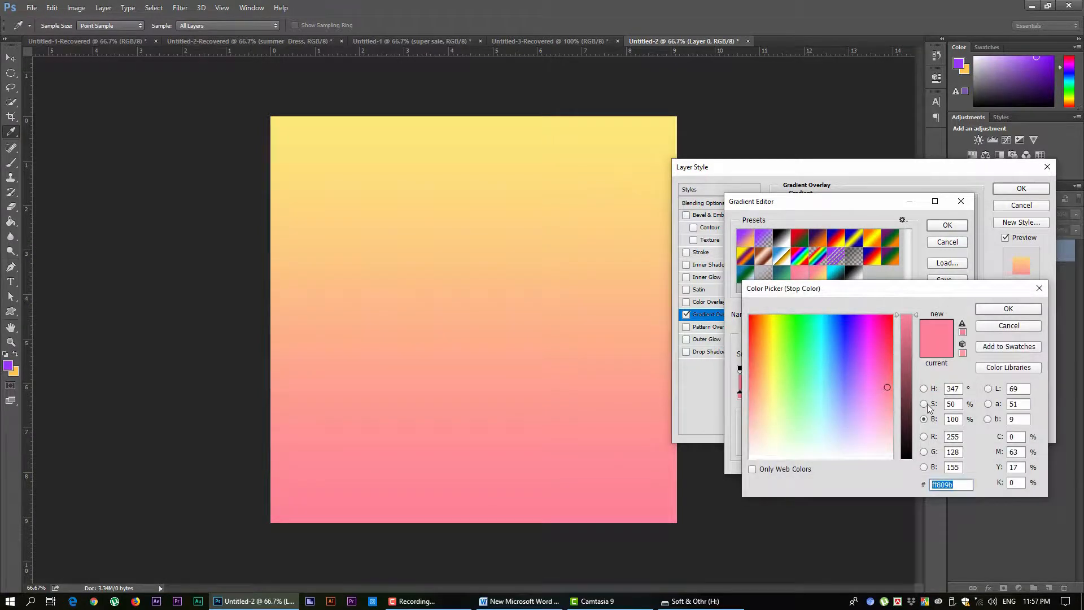
{"action": "type", "text": "f1fe65"}
{"action": "left_click", "coordinate": [770, 388]}
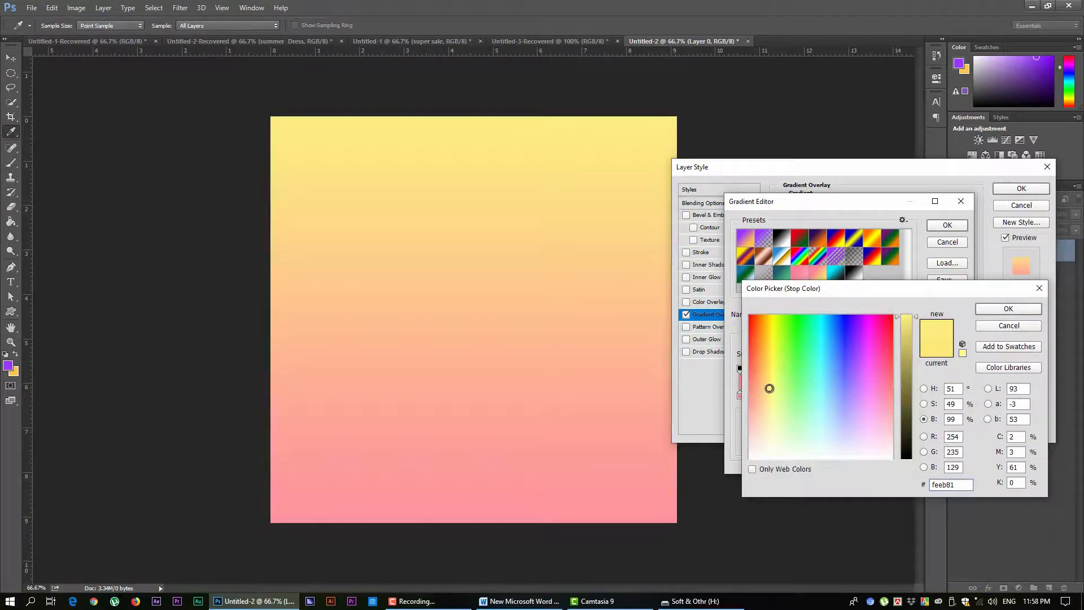
{"action": "left_click", "coordinate": [772, 377]}
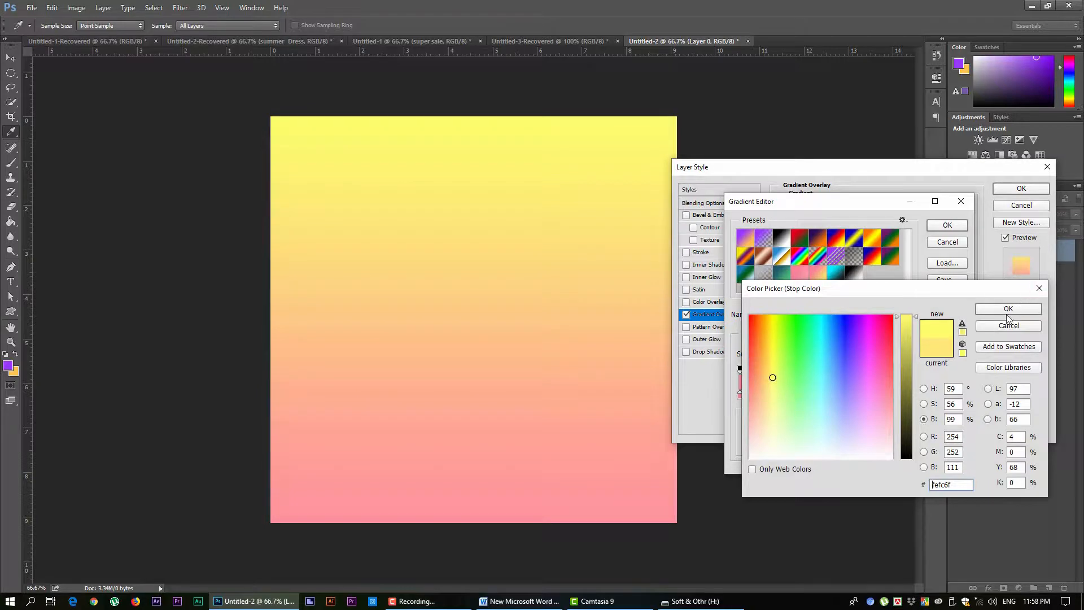
{"action": "left_click", "coordinate": [1007, 312]}
{"action": "left_click", "coordinate": [947, 226]}
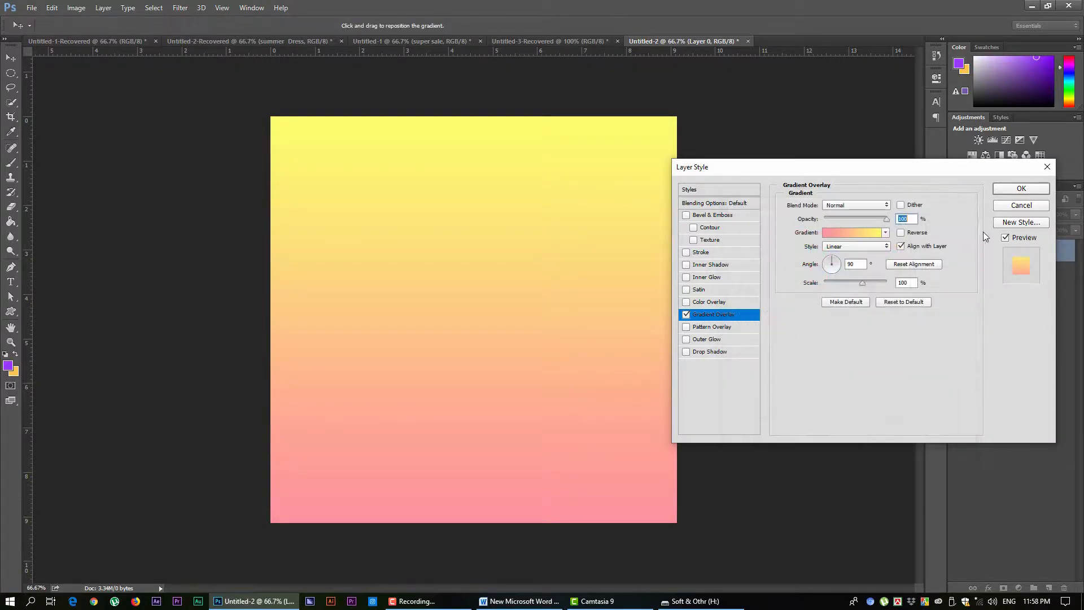
{"action": "left_click_drag", "start_coordinate": [862, 283], "coordinate": [930, 291]}
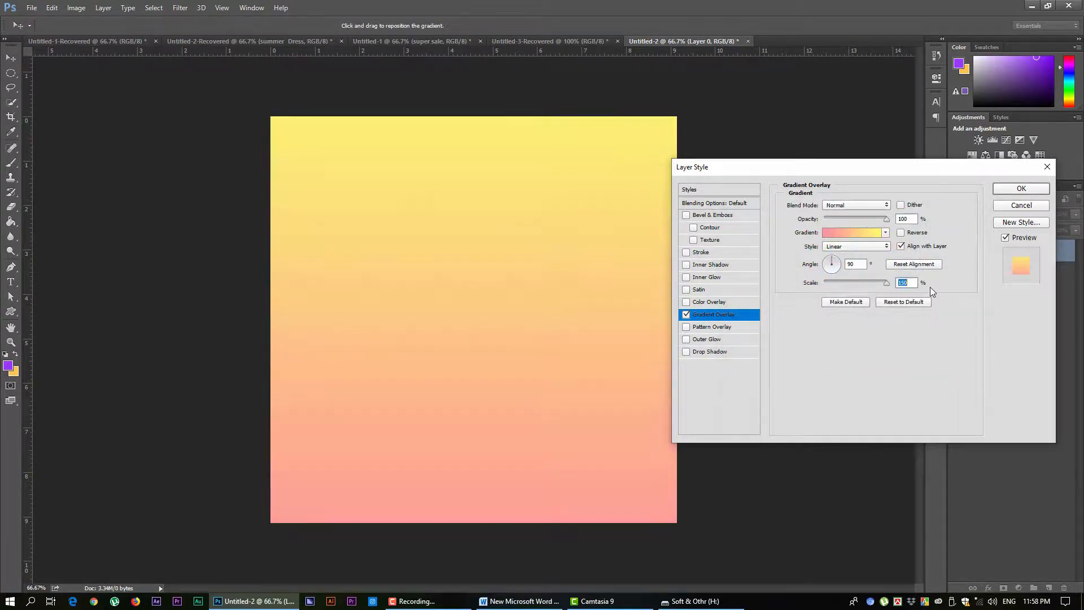
{"action": "left_click", "coordinate": [1016, 187]}
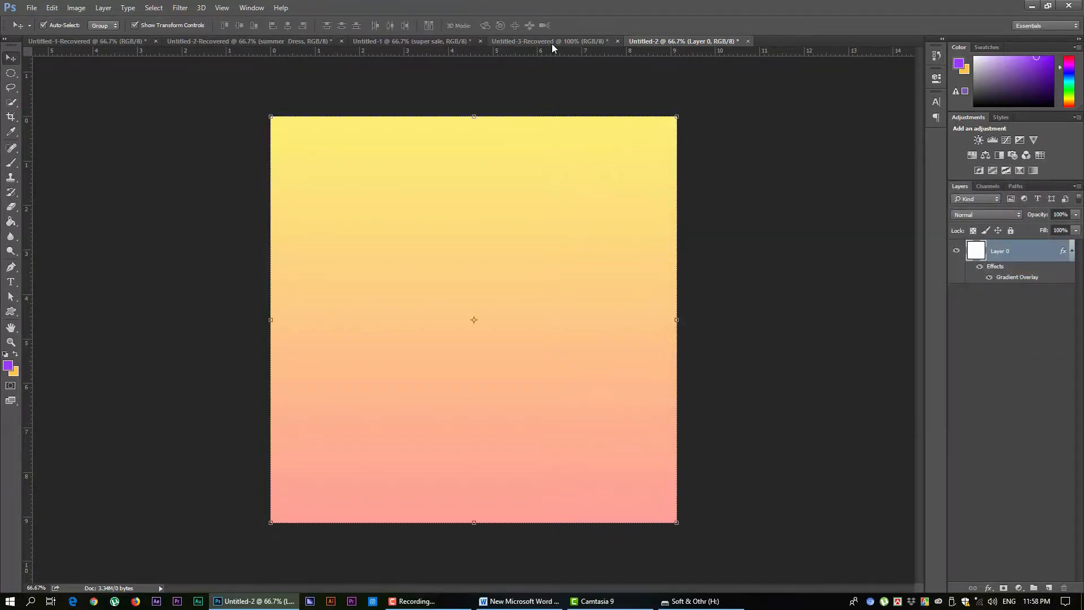
Copy the cut-out woman from Untitled-3-Recovered into the new document and place her at the canvas's lower right.
{"action": "left_click", "coordinate": [551, 43]}
{"action": "left_click_drag", "start_coordinate": [460, 291], "coordinate": [446, 277]}
{"action": "mouse_move", "coordinate": [448, 225]}
{"action": "left_mouse_down"}
{"action": "mouse_move", "coordinate": [480, 214]}
{"action": "mouse_move", "coordinate": [463, 220]}
{"action": "left_mouse_up"}
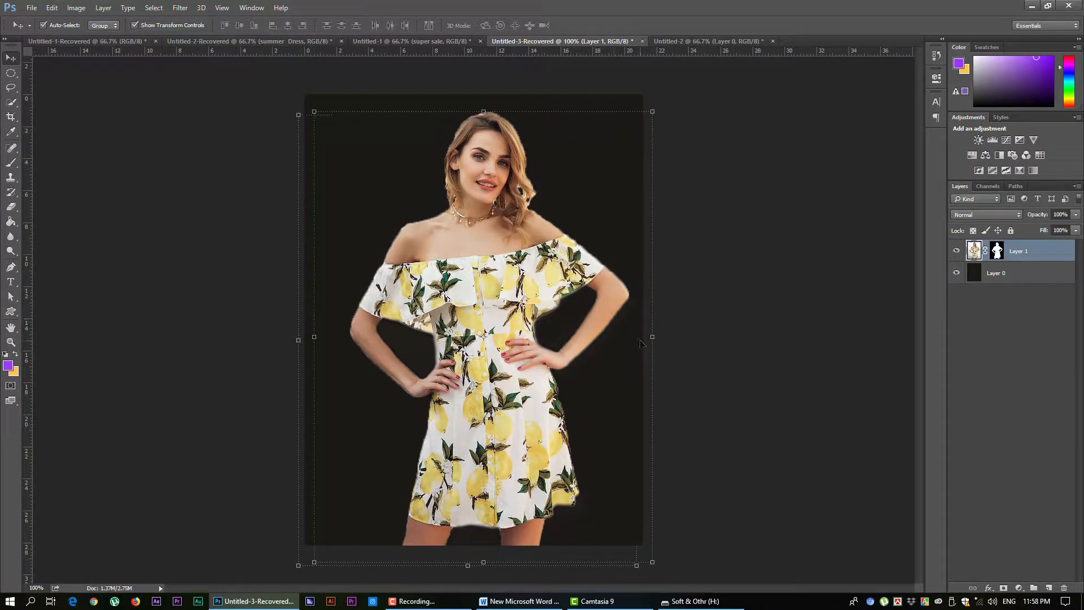
{"action": "left_click_drag", "start_coordinate": [469, 192], "coordinate": [564, 303]}
{"action": "left_click", "coordinate": [745, 353]}
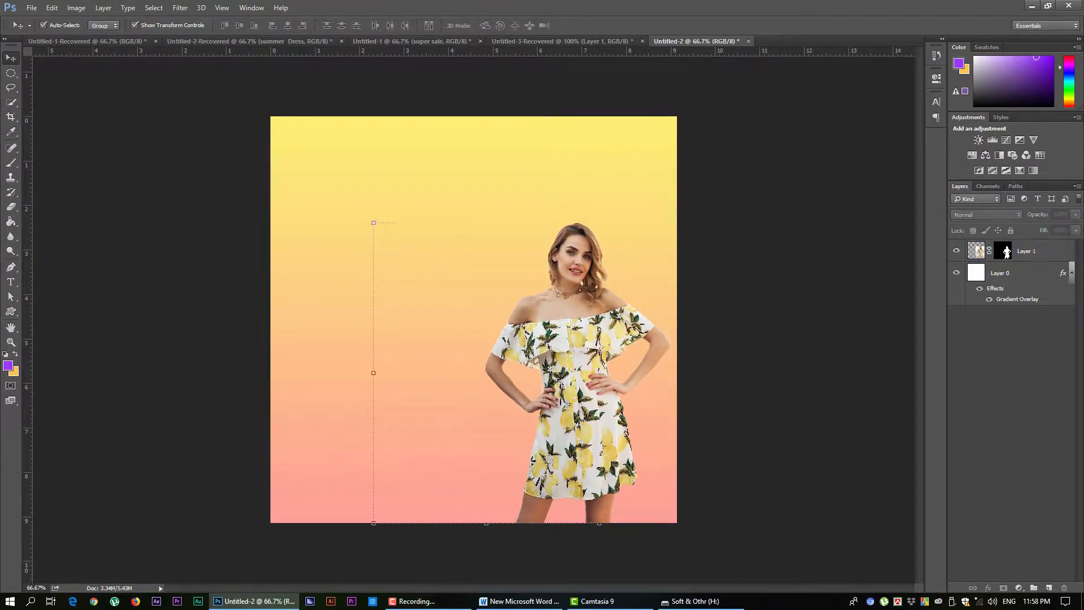
Add a Brightness/Contrast adjustment above the woman's layer and clip it to that layer only.
{"action": "left_click", "coordinate": [373, 170]}
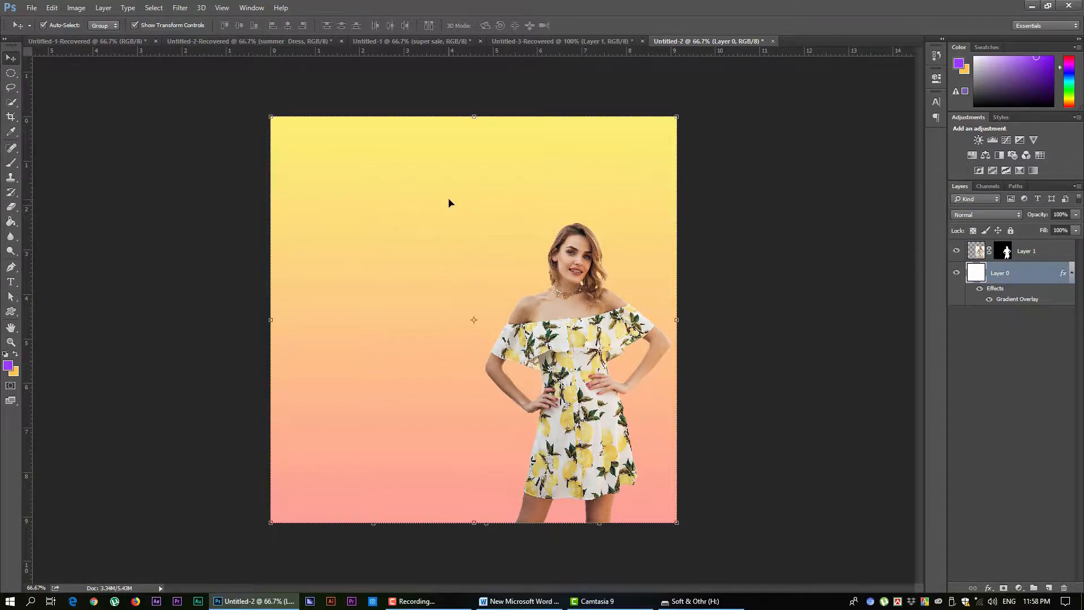
{"action": "left_click", "coordinate": [559, 304]}
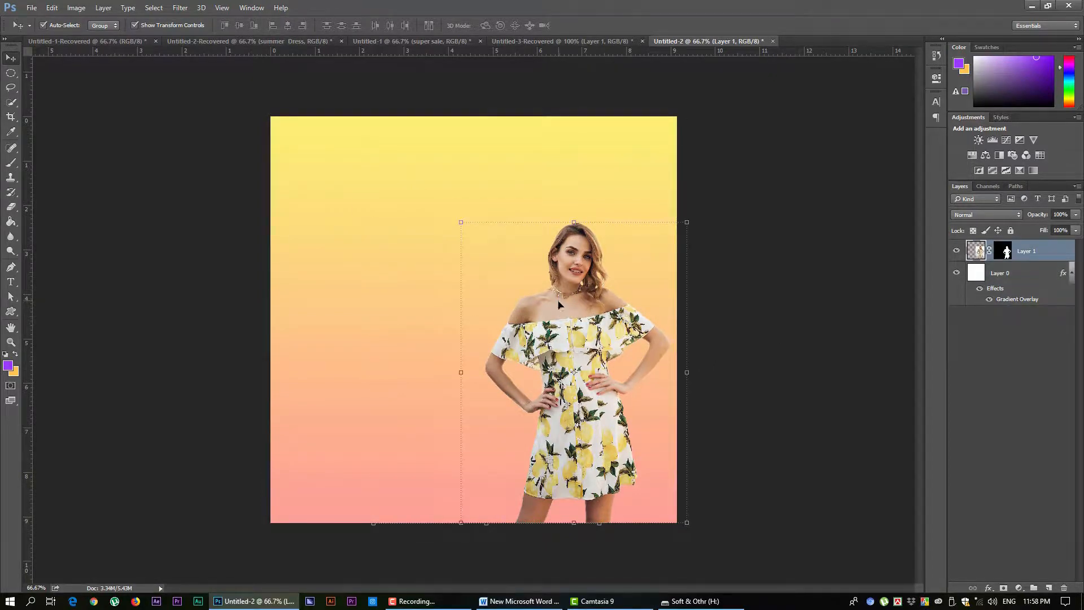
{"action": "left_click", "coordinate": [1019, 589]}
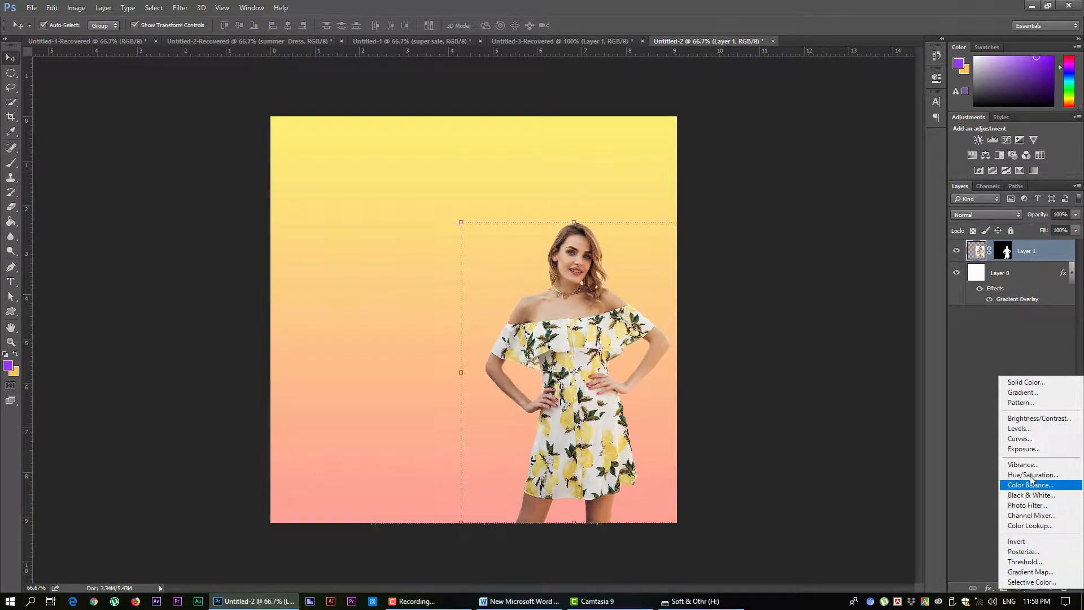
{"action": "left_click", "coordinate": [1029, 425]}
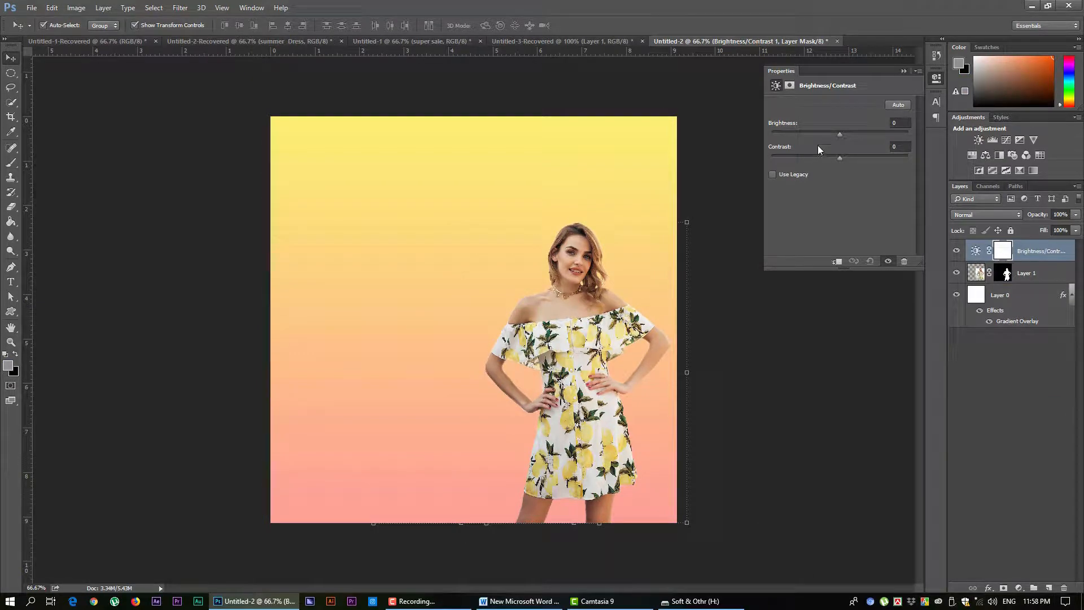
{"action": "left_click_drag", "start_coordinate": [841, 137], "coordinate": [863, 137]}
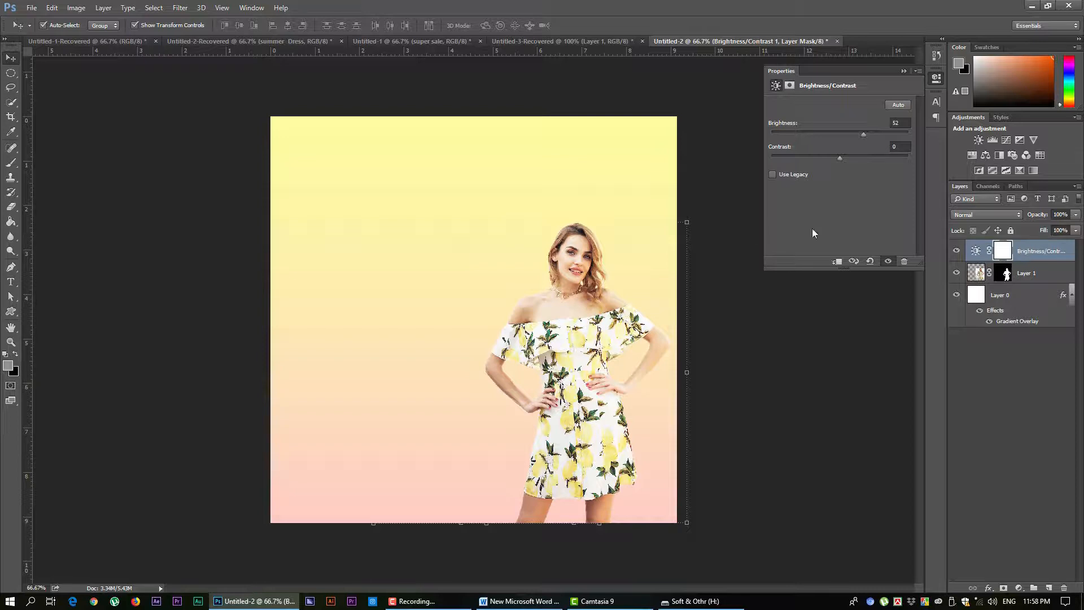
{"action": "left_click", "coordinate": [870, 262]}
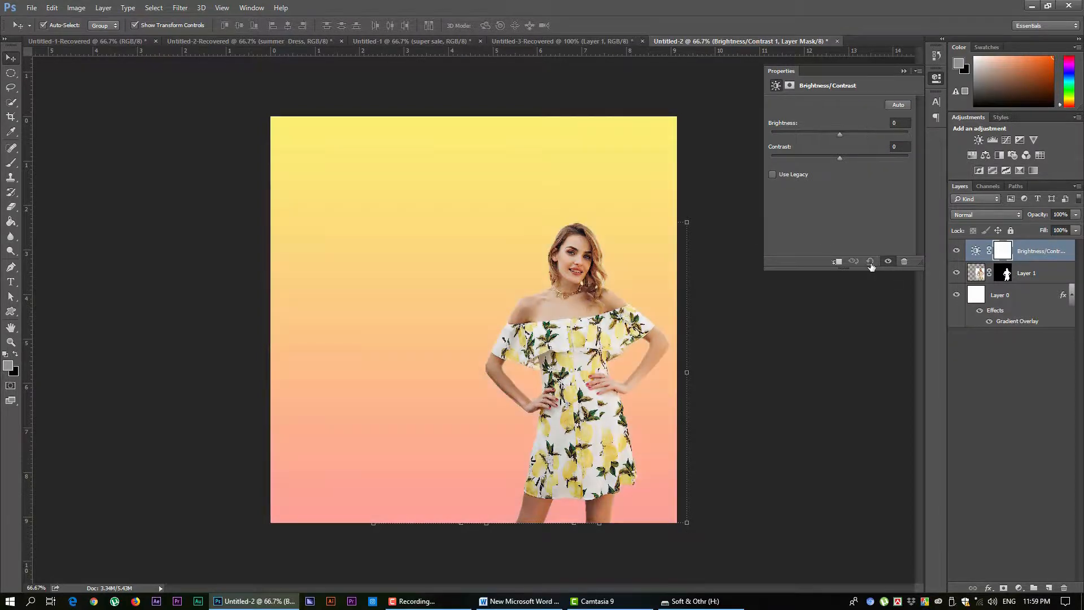
{"action": "left_click", "coordinate": [836, 264]}
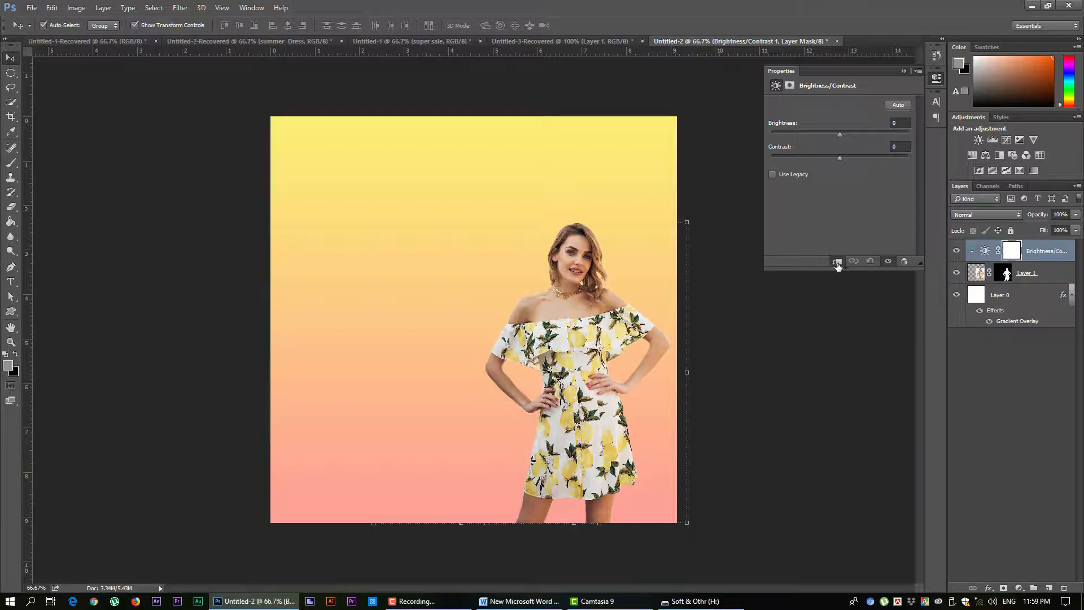
Set the clipped adjustment's brightness to 11 and contrast to -4, and compare the image with and without it.
{"action": "left_click", "coordinate": [846, 134]}
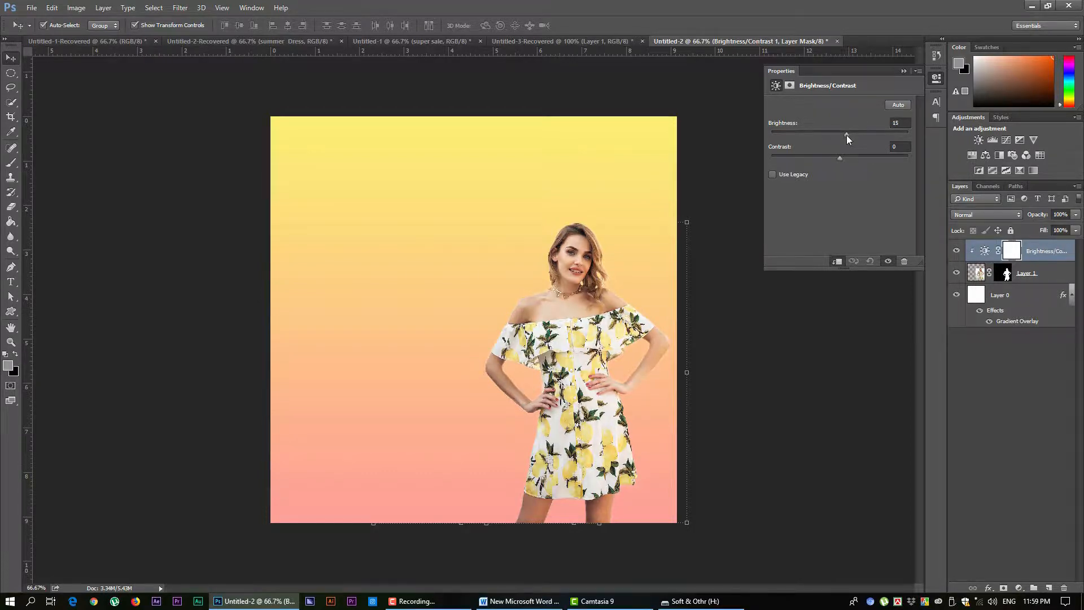
{"action": "left_click_drag", "start_coordinate": [848, 134], "coordinate": [849, 139]}
{"action": "left_click", "coordinate": [841, 135]}
{"action": "left_click", "coordinate": [887, 262]}
{"action": "left_click", "coordinate": [888, 262]}
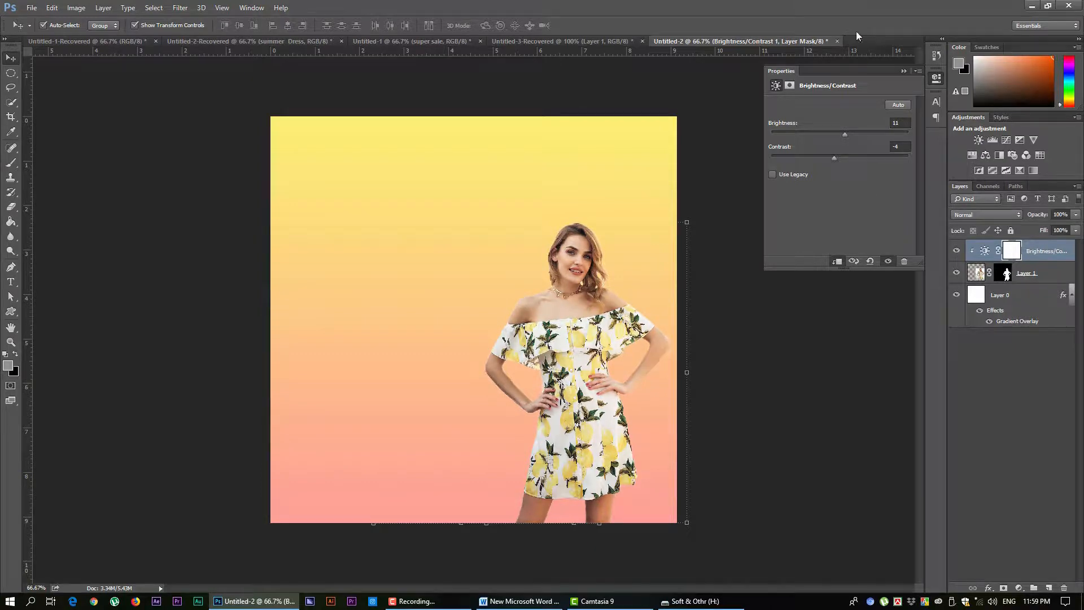
{"action": "left_click", "coordinate": [902, 70]}
{"action": "left_click", "coordinate": [723, 177]}
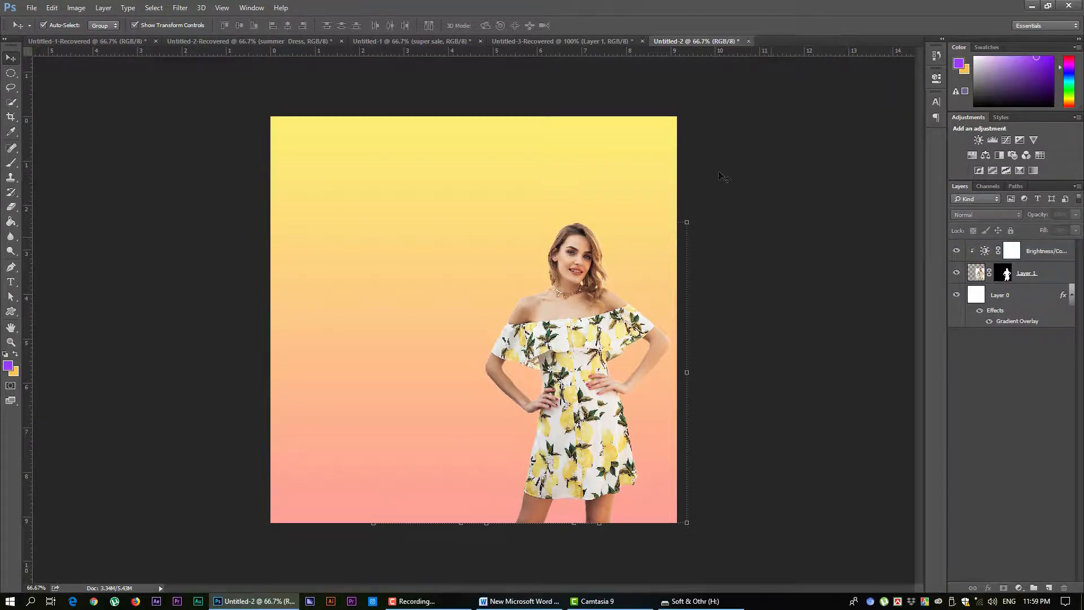
Switch to the Word document to check the reference poster design and its text, and return to Photoshop.
{"action": "left_click", "coordinate": [575, 316]}
{"action": "left_click", "coordinate": [734, 312]}
{"action": "left_click", "coordinate": [515, 602]}
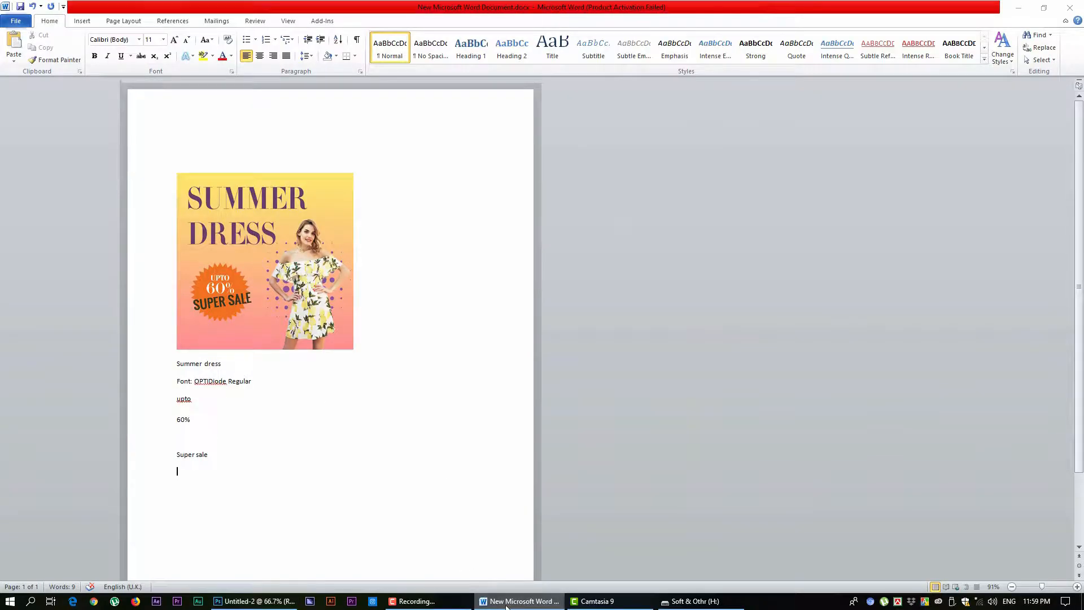
{"action": "left_click", "coordinate": [507, 602]}
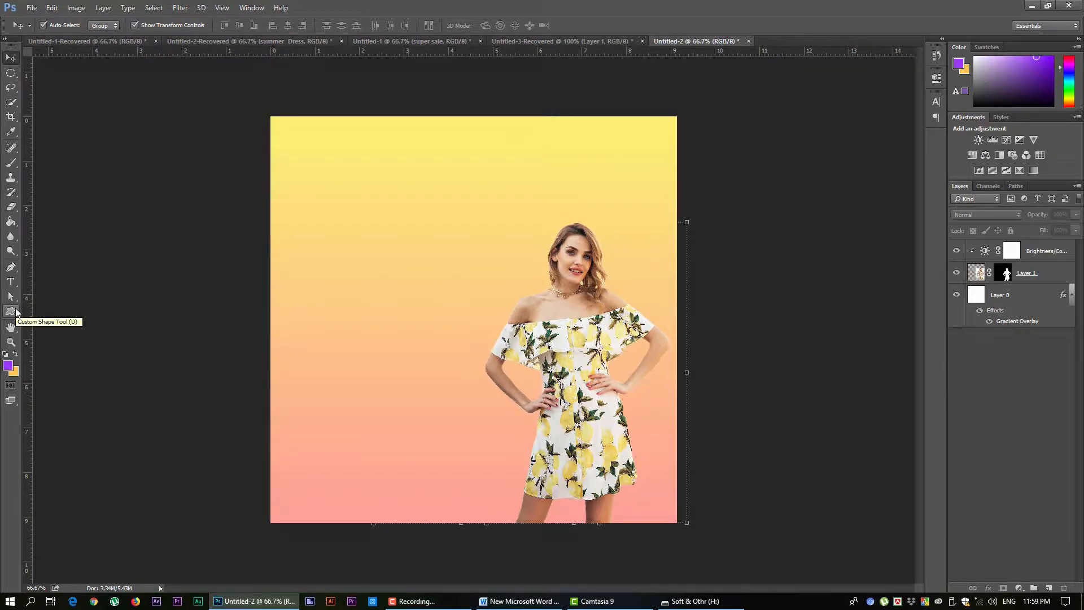
Draw a purple halftone-dot custom shape about 660 px wide, centred above the middle of the canvas without a stroke.
{"action": "left_click", "coordinate": [11, 312]}
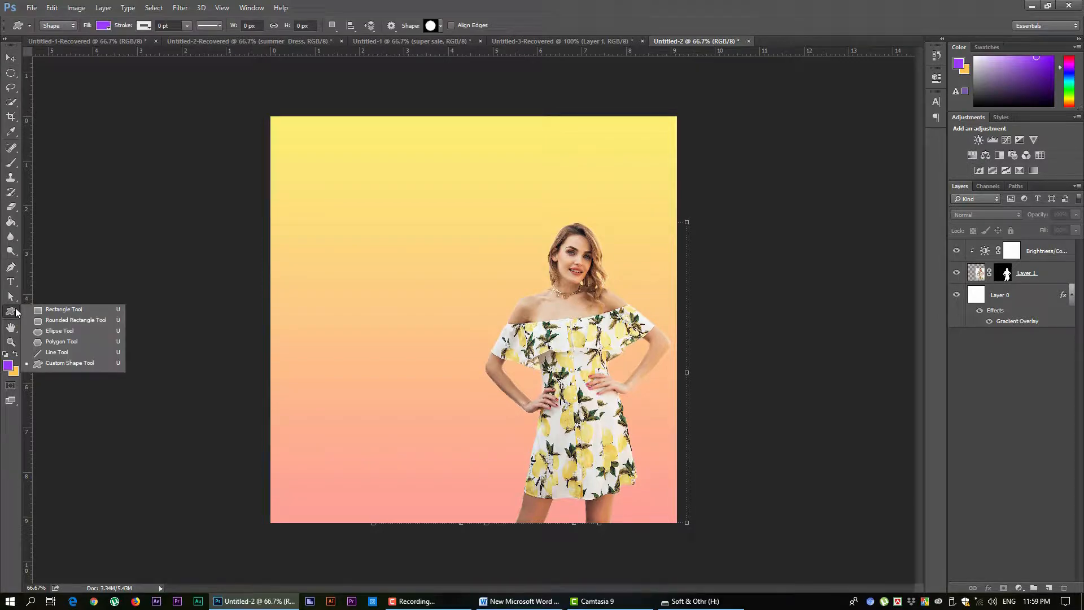
{"action": "left_click", "coordinate": [69, 362]}
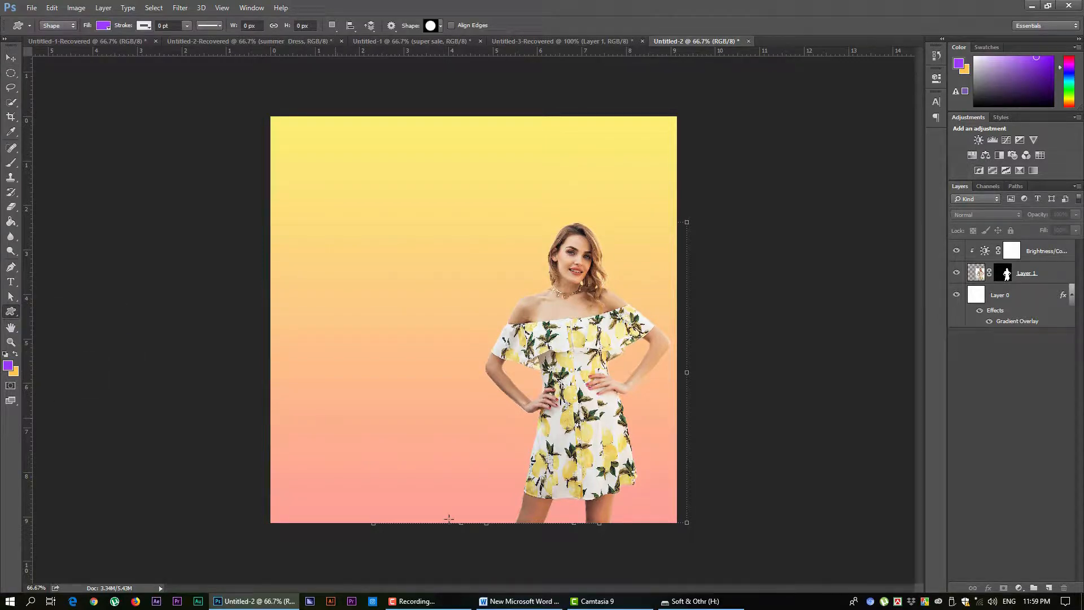
{"action": "left_click", "coordinate": [440, 25]}
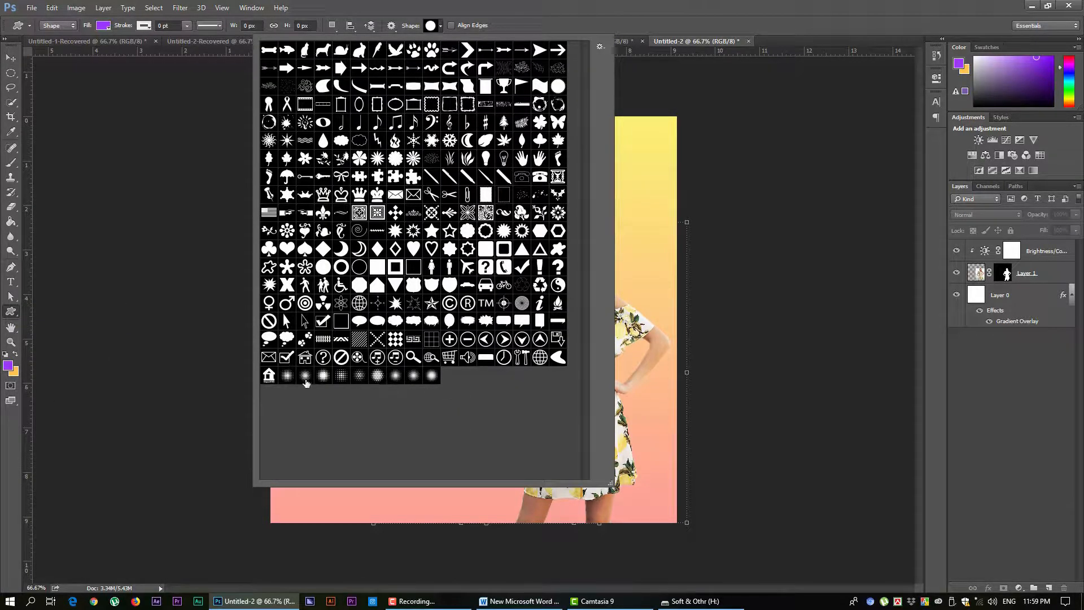
{"action": "left_click", "coordinate": [414, 375]}
{"action": "left_click", "coordinate": [441, 26]}
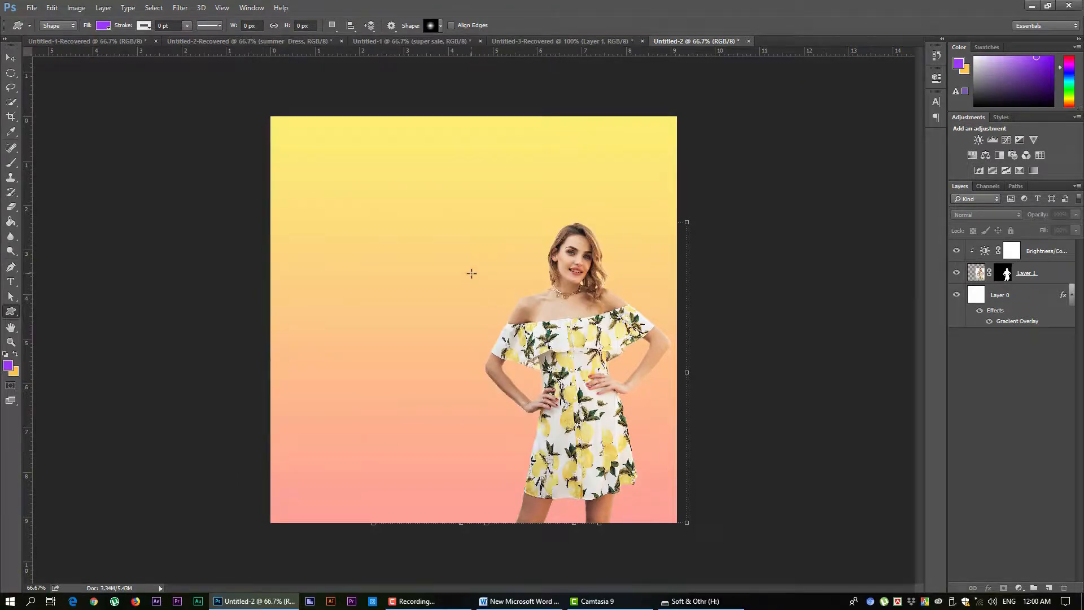
{"action": "left_click_drag", "start_coordinate": [471, 273], "coordinate": [597, 398]}
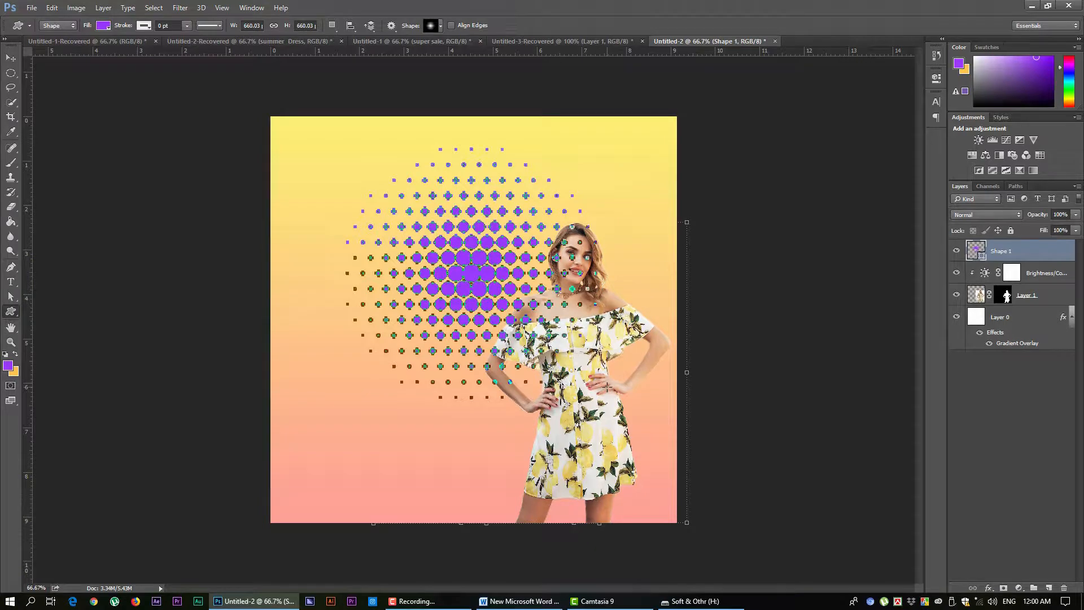
Try several swatches as the halftone shape's fill and settle on a dusty pink.
{"action": "left_click", "coordinate": [105, 25]}
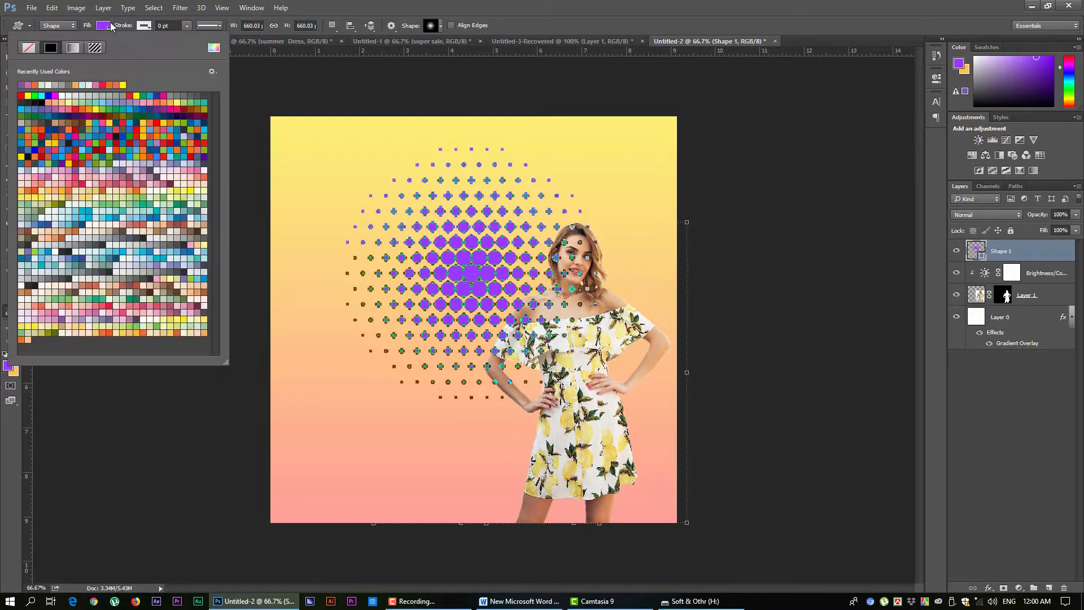
{"action": "left_click", "coordinate": [145, 238]}
{"action": "left_click", "coordinate": [130, 136]}
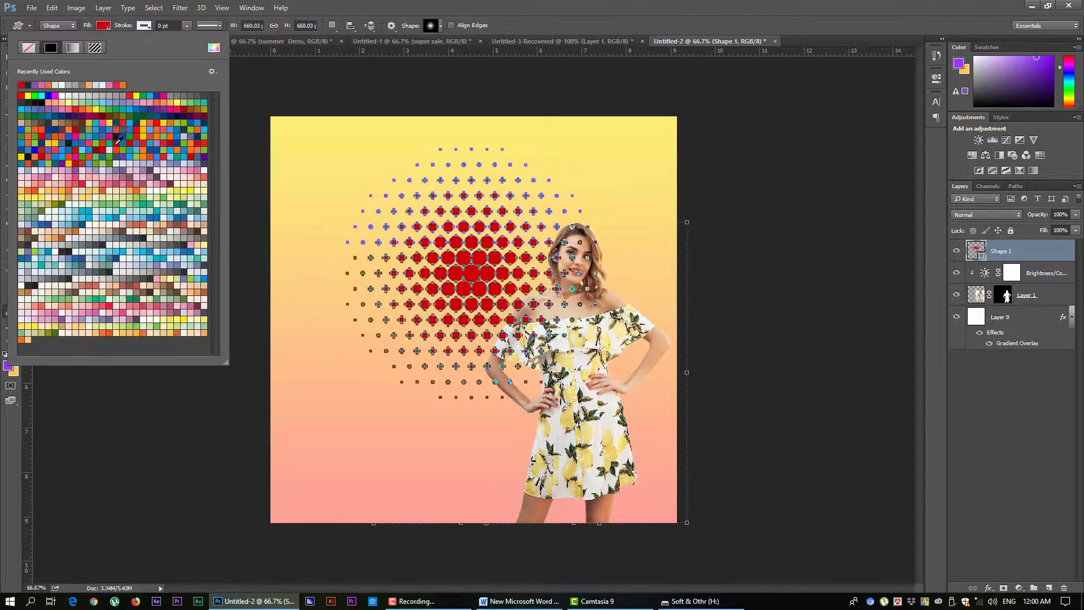
{"action": "left_click", "coordinate": [48, 123]}
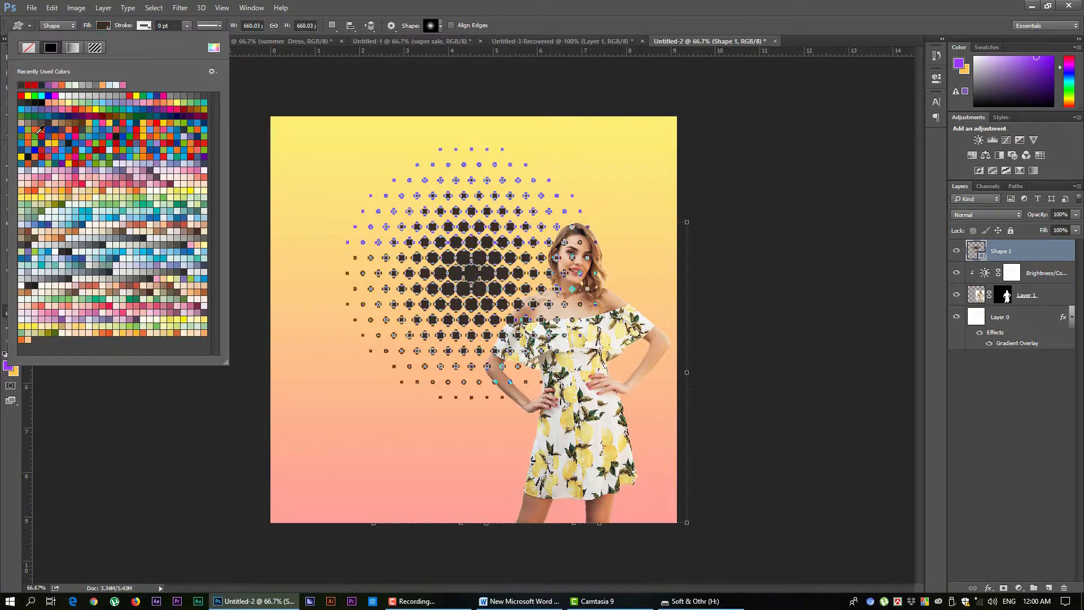
{"action": "left_click", "coordinate": [38, 132]}
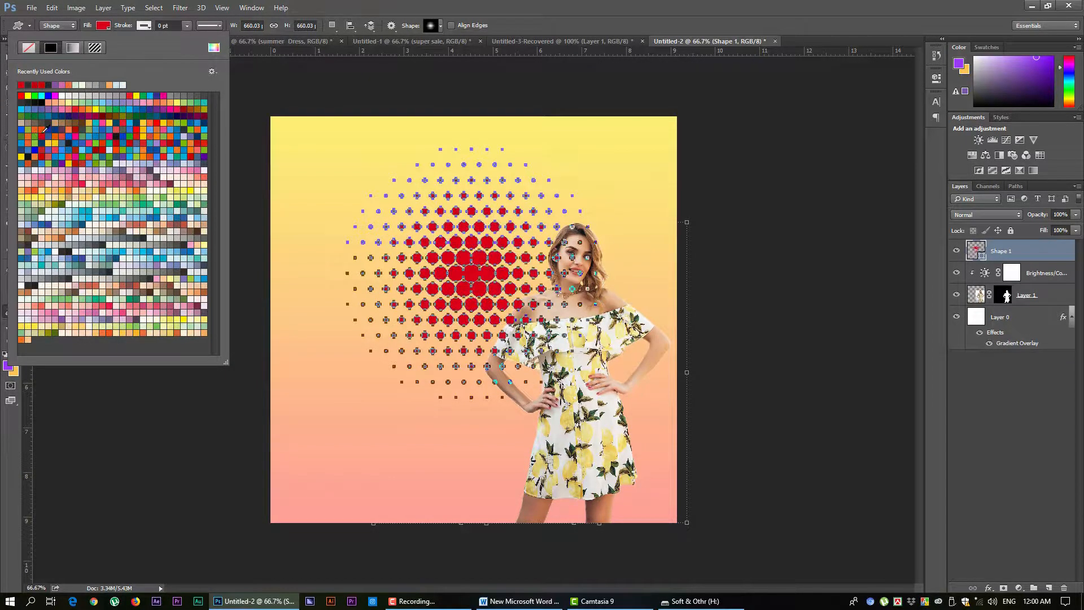
{"action": "left_click", "coordinate": [205, 129]}
{"action": "left_click", "coordinate": [197, 136]}
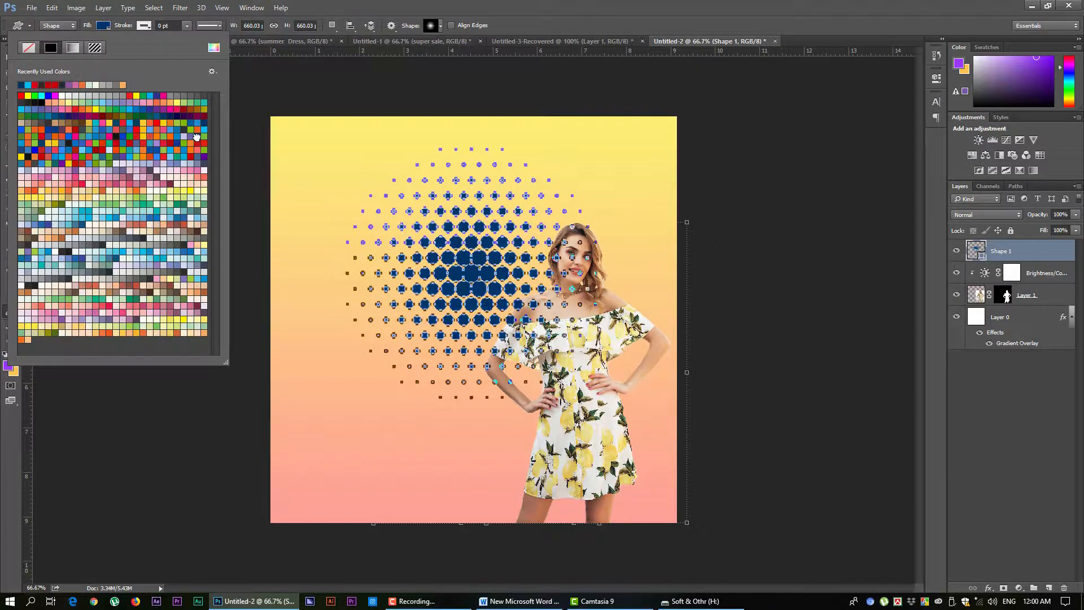
{"action": "left_click", "coordinate": [184, 272]}
{"action": "left_click", "coordinate": [203, 278]}
{"action": "left_click", "coordinate": [205, 291]}
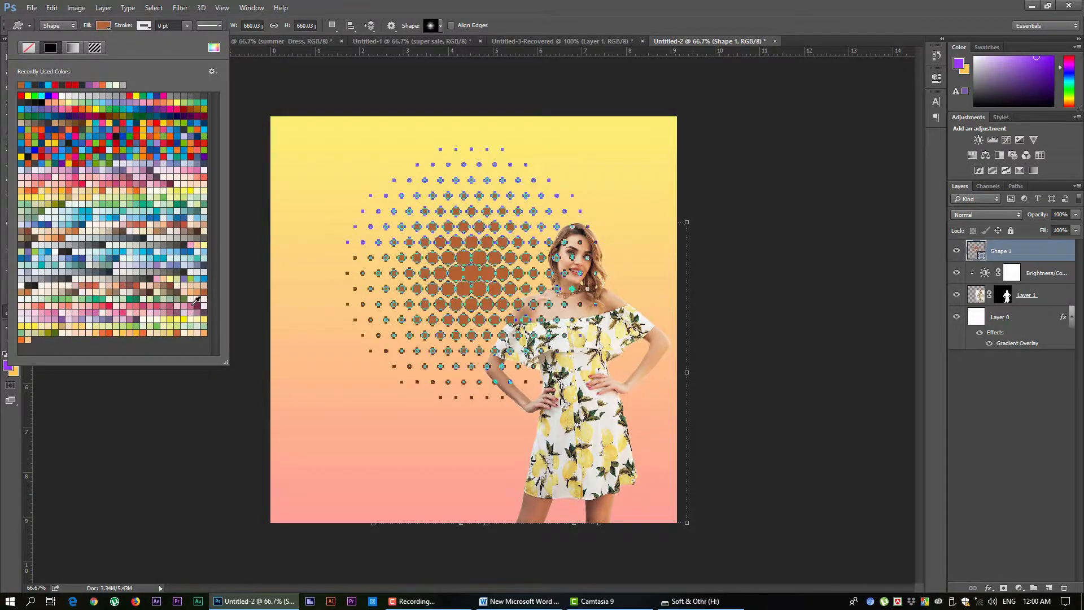
{"action": "left_click", "coordinate": [190, 305]}
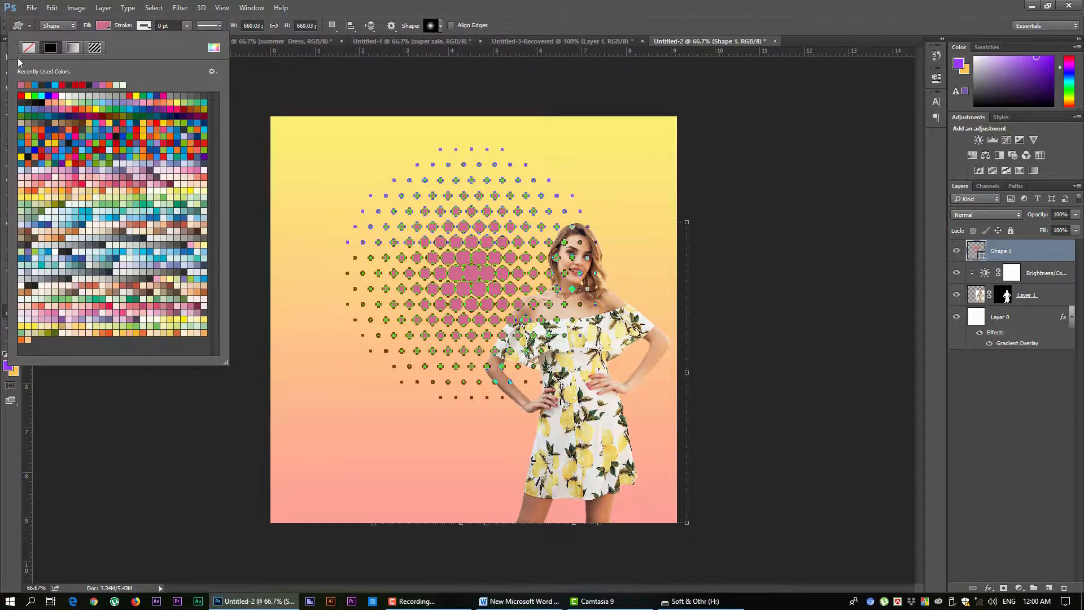
{"action": "left_click", "coordinate": [113, 25]}
{"action": "left_click", "coordinate": [11, 58]}
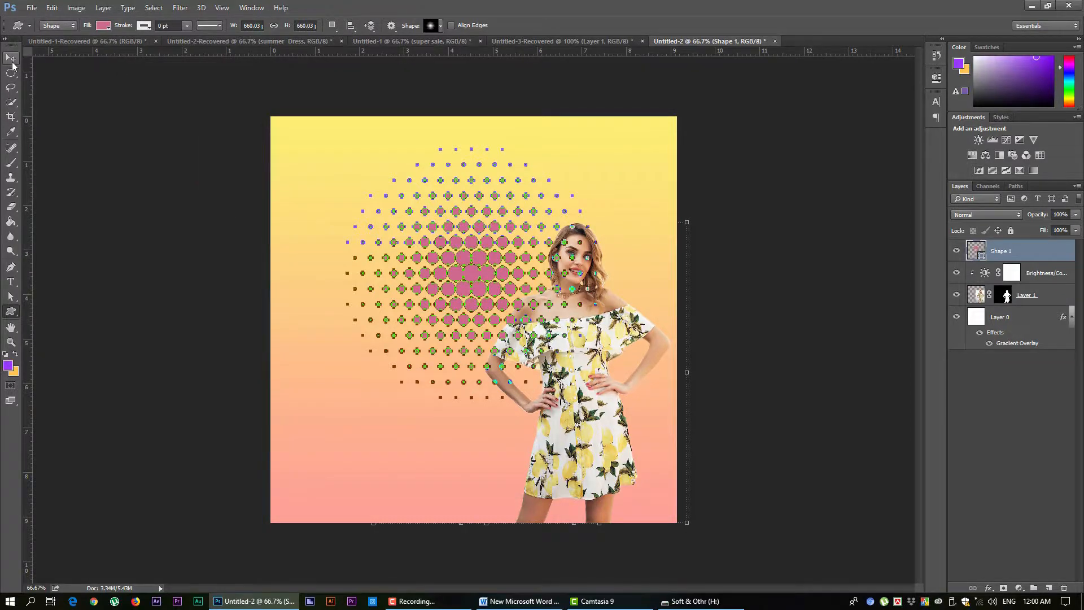
{"action": "left_click", "coordinate": [491, 229]}
{"action": "left_click_drag", "start_coordinate": [491, 229], "coordinate": [516, 276]}
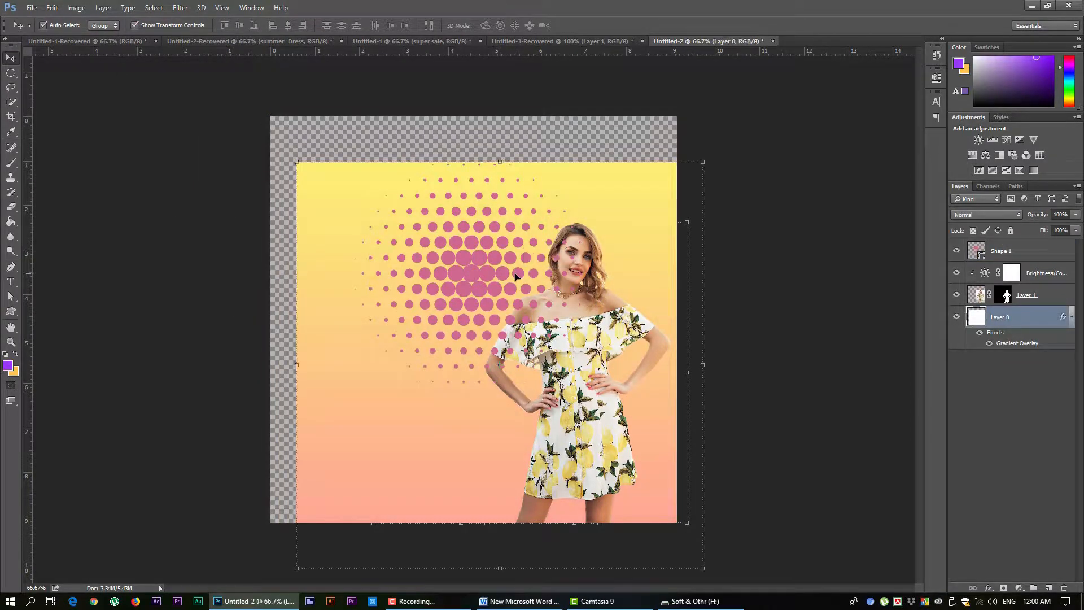
{"action": "key", "text": "ctrl+z"}
Move the halftone shape over the woman's upper body and place its layer directly beneath the woman's layer.
{"action": "left_click", "coordinate": [989, 250]}
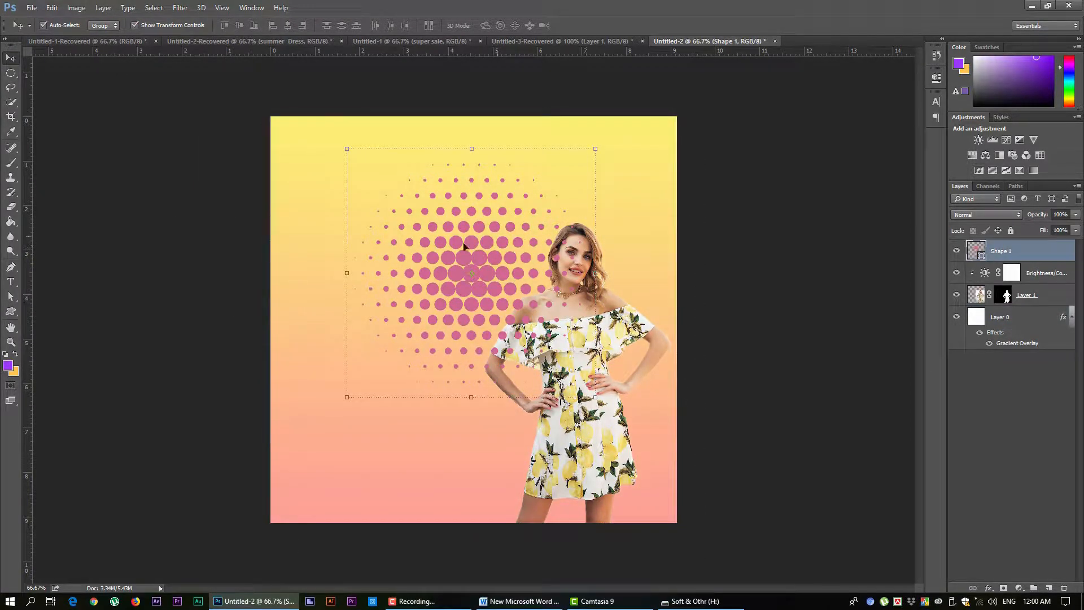
{"action": "left_click_drag", "start_coordinate": [463, 246], "coordinate": [583, 305]}
{"action": "key", "text": "ctrl+z"}
{"action": "left_click", "coordinate": [1004, 255]}
{"action": "key", "text": "ctrl+z"}
{"action": "left_click", "coordinate": [1019, 257]}
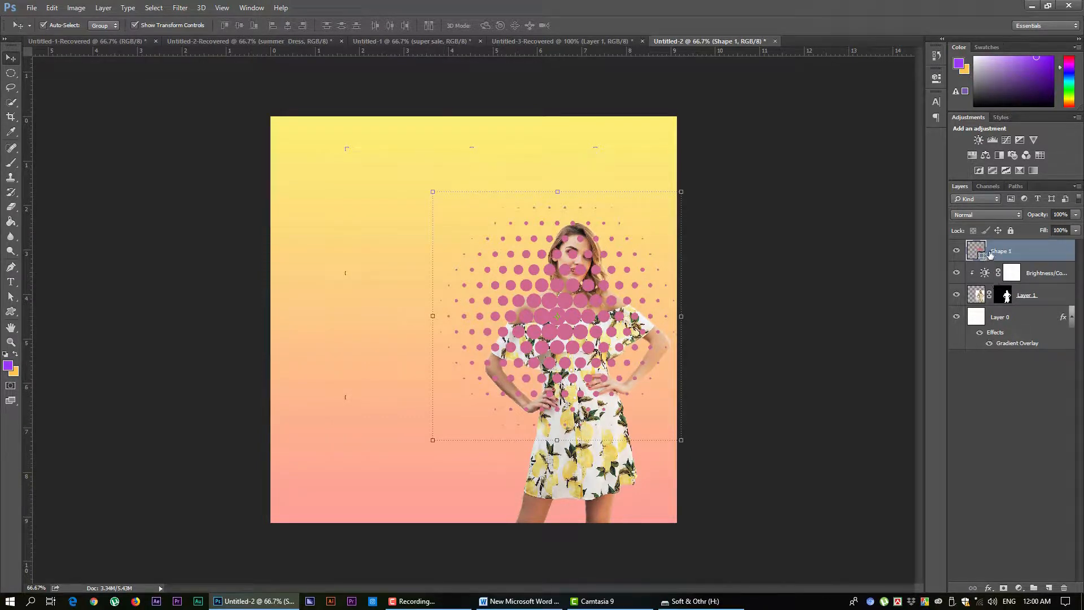
{"action": "left_click_drag", "start_coordinate": [987, 257], "coordinate": [1002, 305]}
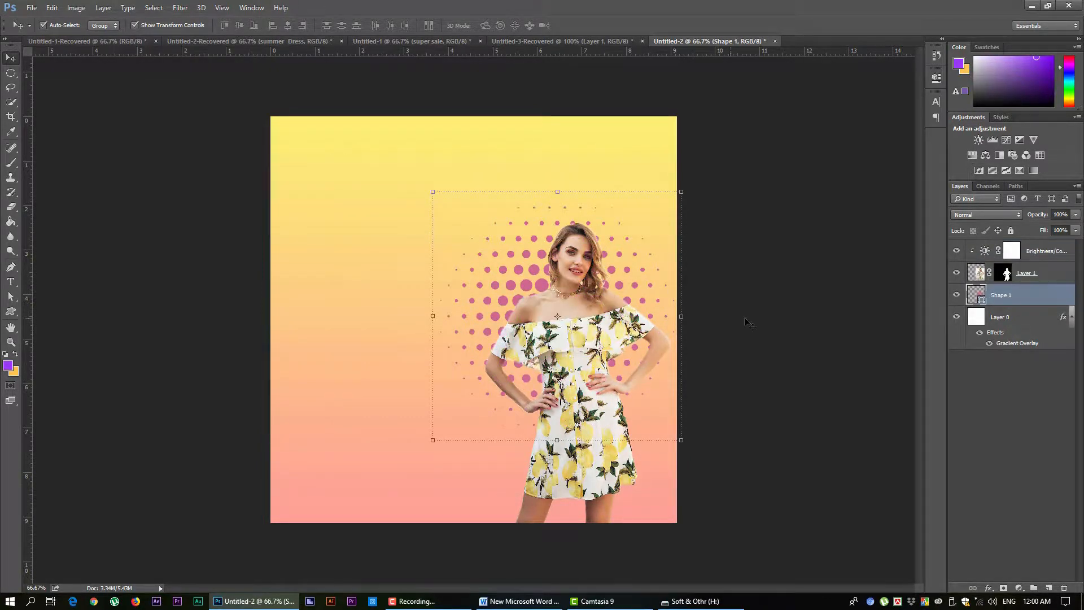
Nudge the halftone shape down about 18 px behind the woman and deselect it.
{"action": "left_click", "coordinate": [718, 289]}
{"action": "left_click", "coordinate": [544, 286]}
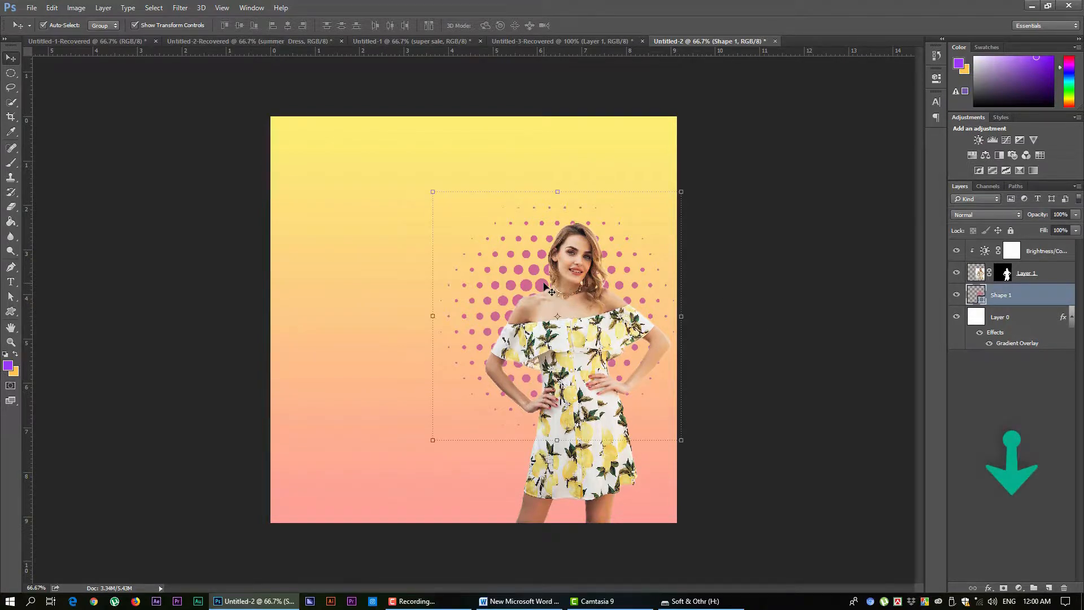
{"action": "key", "text": "Down"}
{"action": "key", "text": "Down"}
{"action": "key", "text": "Down"}
{"action": "key", "text": "Down"}
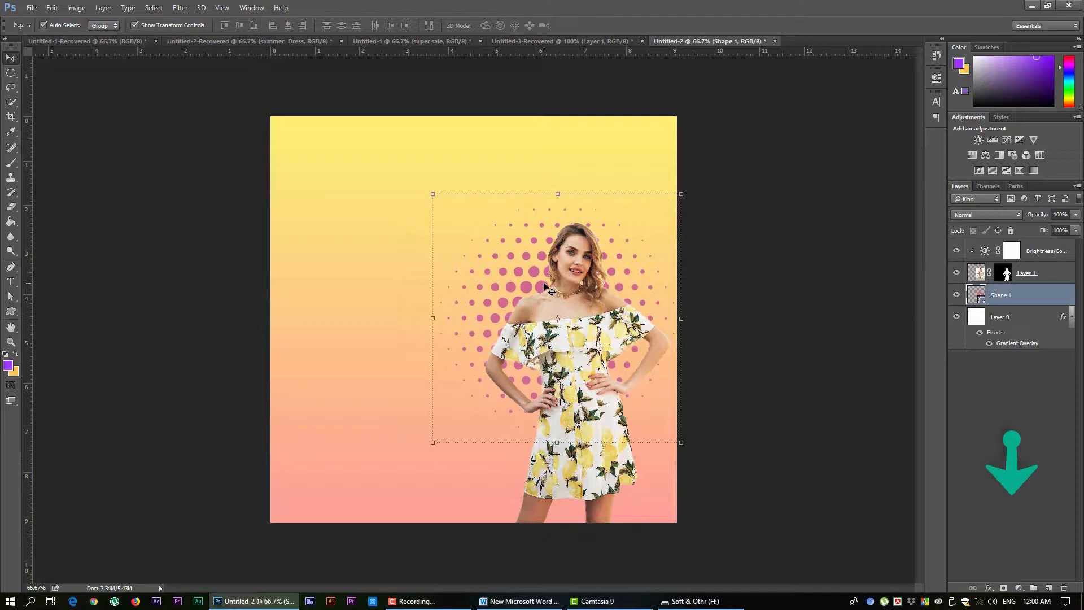
{"action": "key", "text": "Down"}
{"action": "key", "text": "Down"}
{"action": "key", "text": "Down"}
{"action": "key", "text": "Down"}
{"action": "key", "text": "Down"}
{"action": "key", "text": "Down"}
{"action": "key", "text": "Down"}
{"action": "key", "text": "Down"}
{"action": "key", "text": "Down"}
{"action": "key", "text": "Down"}
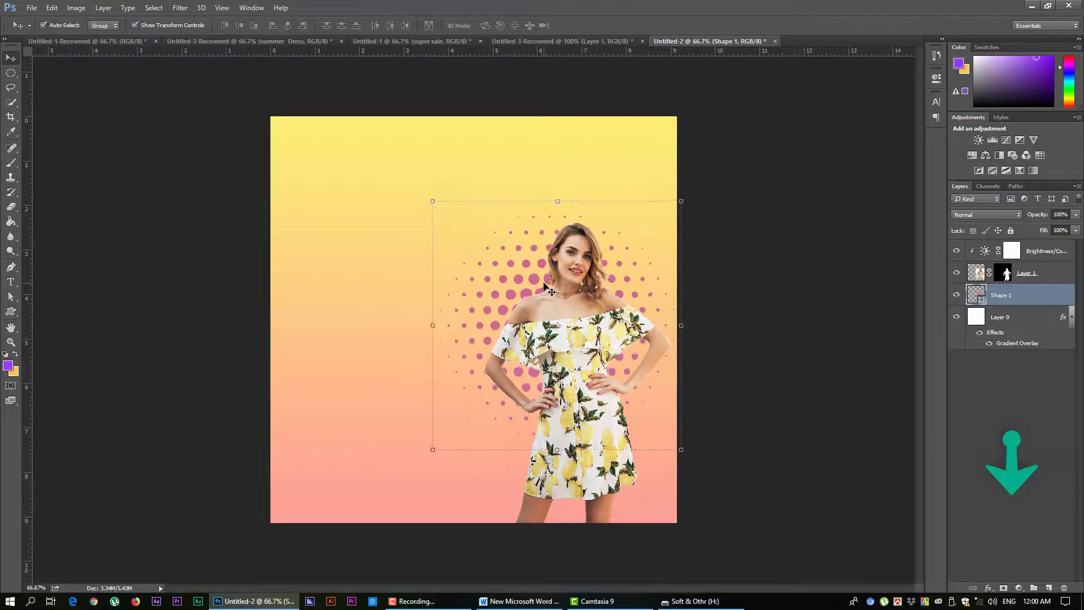
{"action": "key", "text": "Down"}
{"action": "key", "text": "Down"}
{"action": "key", "text": "Down"}
{"action": "key", "text": "Down"}
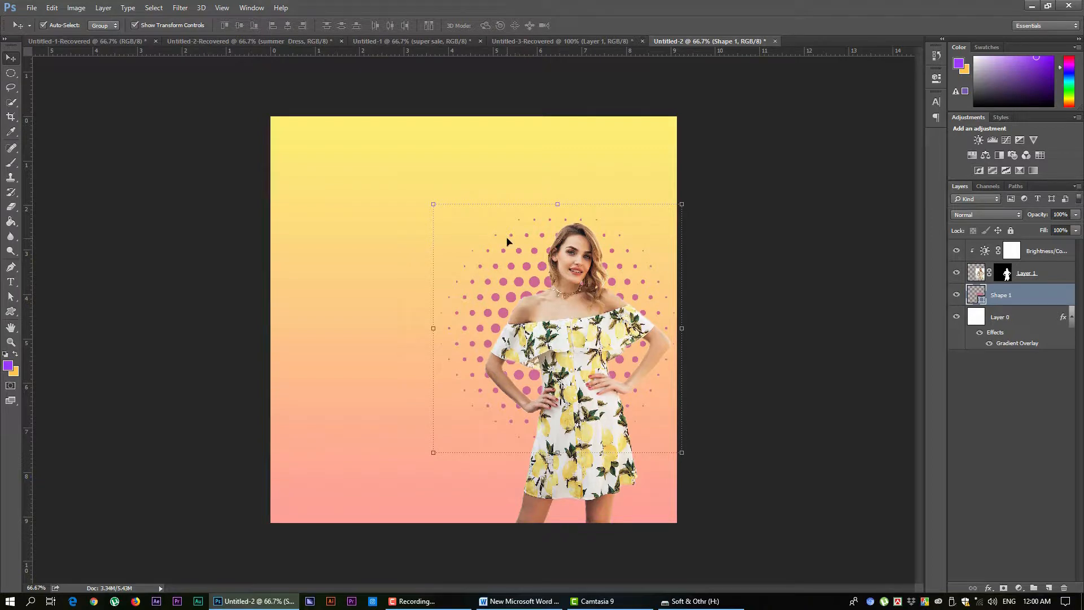
{"action": "left_click", "coordinate": [740, 234]}
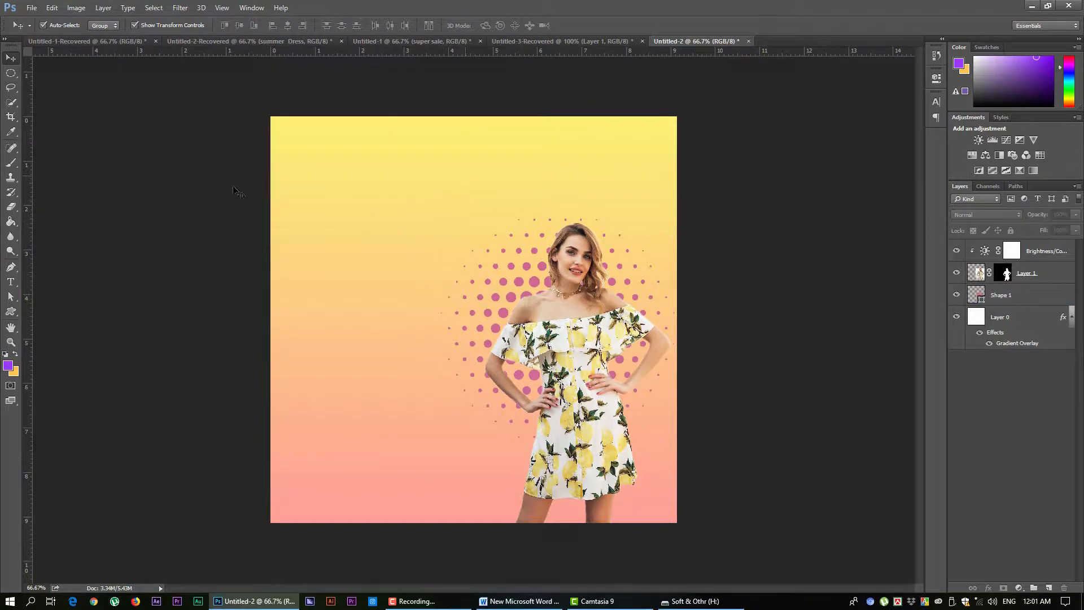
Start a text layer near the canvas's upper-left area, then copy the text "Summer dress" from the Word document.
{"action": "left_click", "coordinate": [10, 281]}
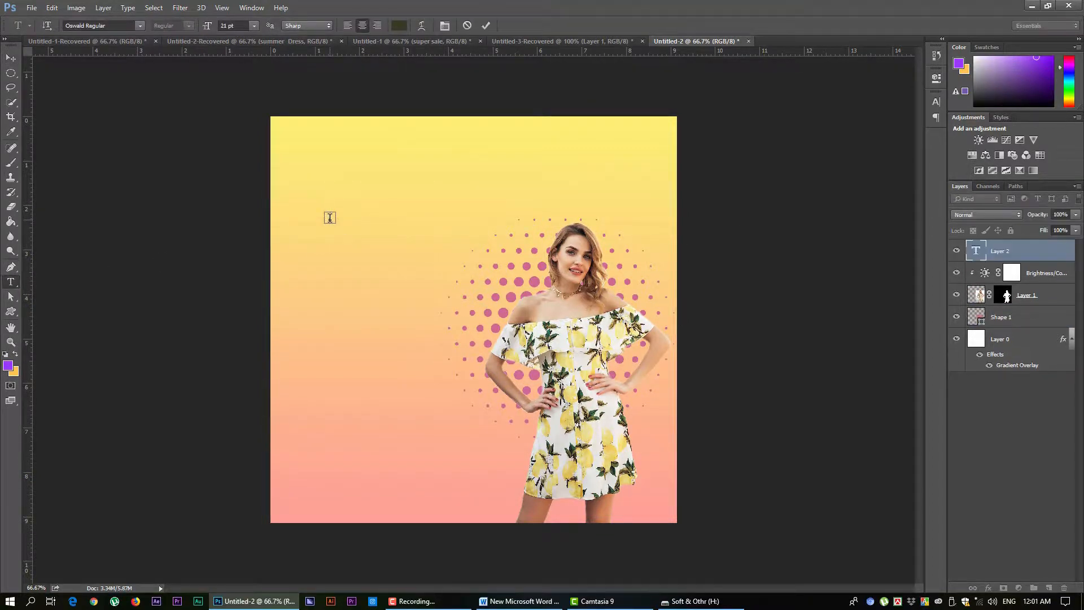
{"action": "key", "text": "alt+Tab"}
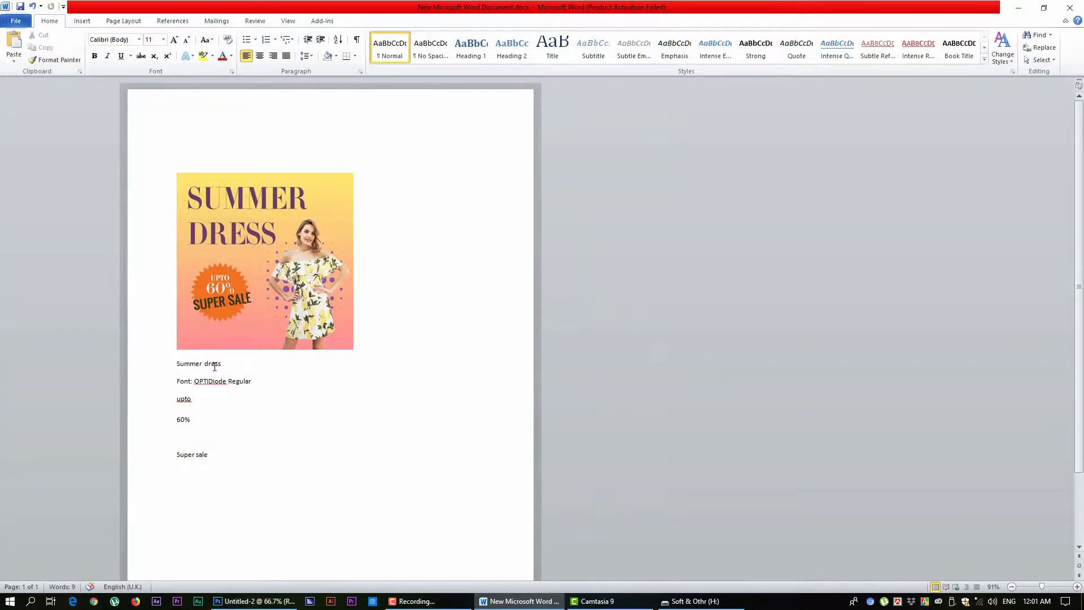
{"action": "left_click_drag", "start_coordinate": [86, 345], "coordinate": [165, 366]}
{"action": "left_click", "coordinate": [229, 365]}
{"action": "right_click", "coordinate": [193, 364]}
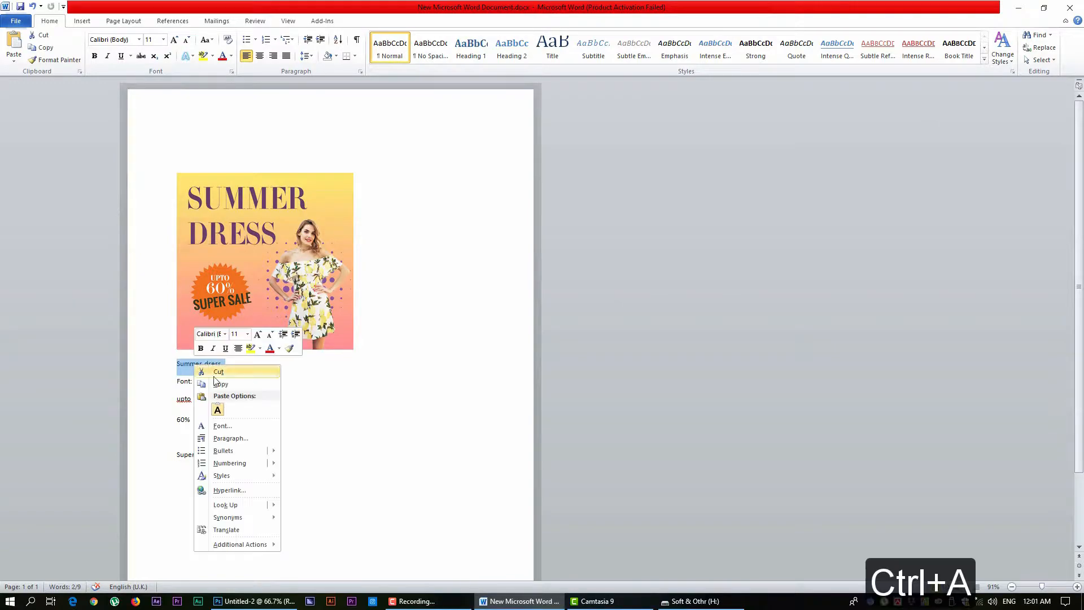
{"action": "left_click", "coordinate": [216, 384]}
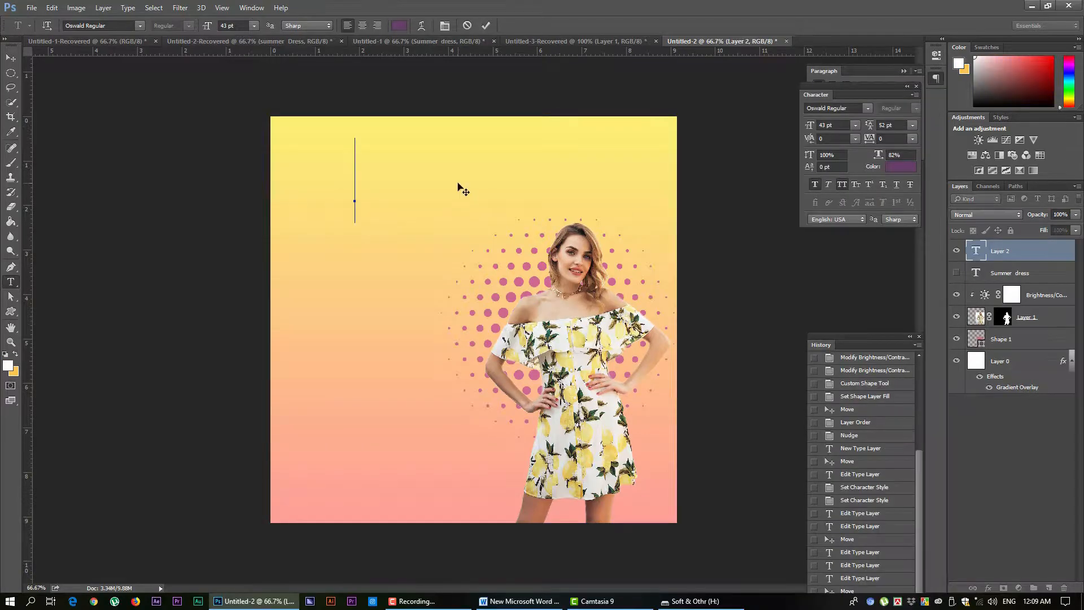
Paste the copied "Summer dress" text into the Photoshop text layer and move it toward the canvas's upper-left corner.
{"action": "key", "text": "ctrl+v"}
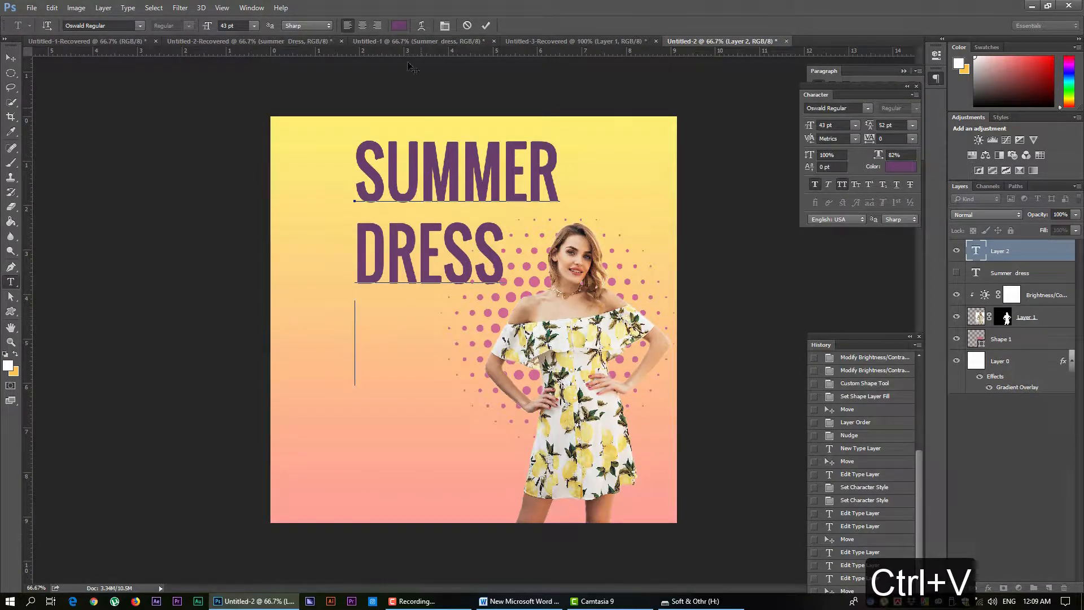
{"action": "left_click", "coordinate": [10, 58]}
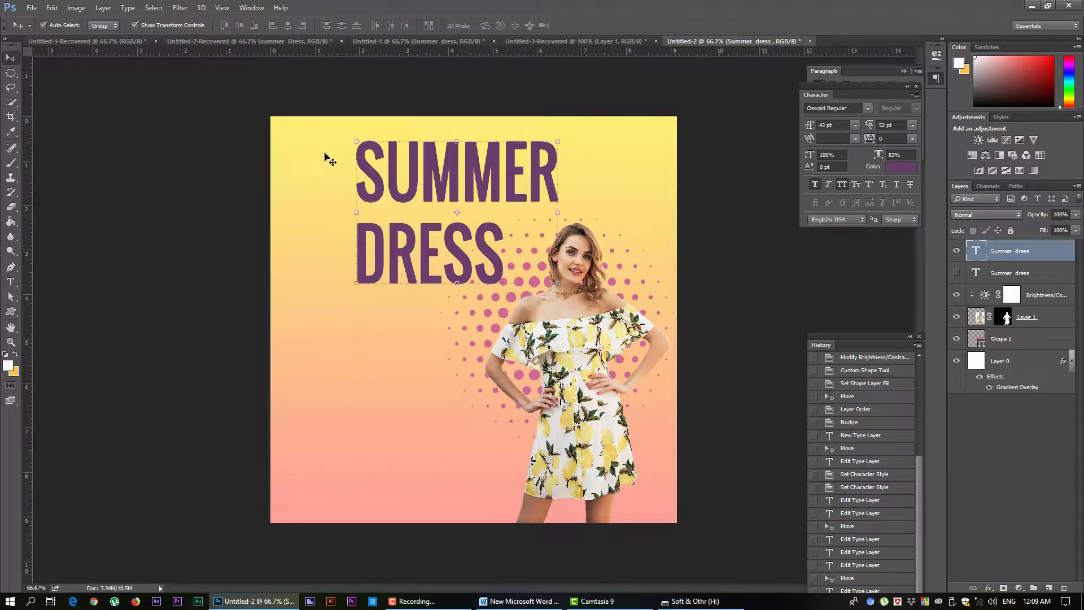
{"action": "left_click_drag", "start_coordinate": [377, 179], "coordinate": [331, 181]}
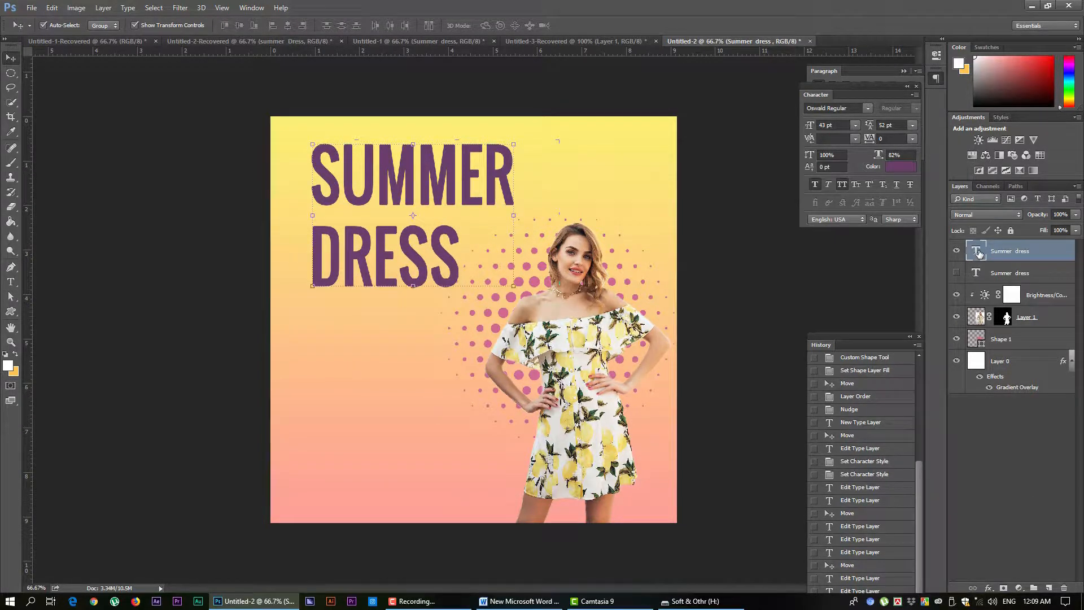
Set the SUMMER DRESS title's tracking to 40 and shift it slightly up and left on the canvas.
{"action": "double_click", "coordinate": [977, 250]}
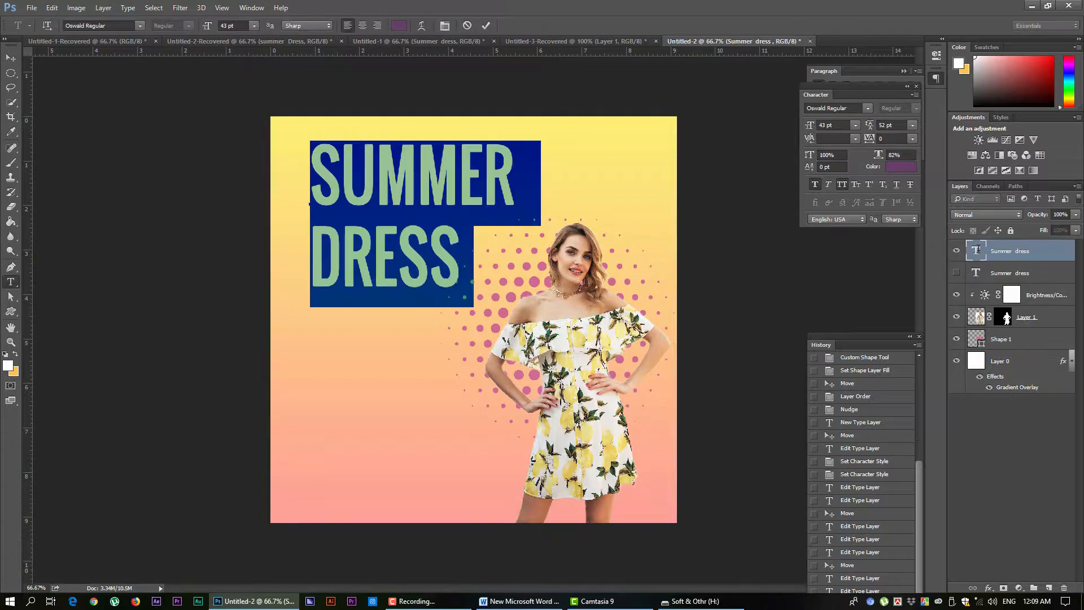
{"action": "left_click", "coordinate": [827, 126]}
{"action": "left_click_drag", "start_coordinate": [875, 138], "coordinate": [876, 147]}
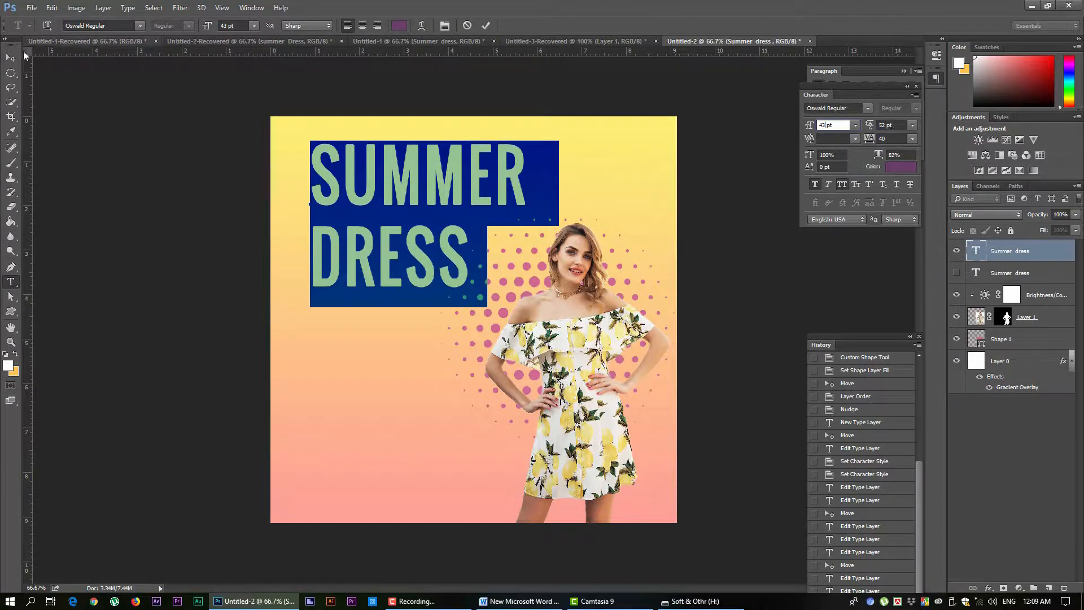
{"action": "left_click", "coordinate": [10, 57]}
{"action": "left_click_drag", "start_coordinate": [404, 189], "coordinate": [390, 179]}
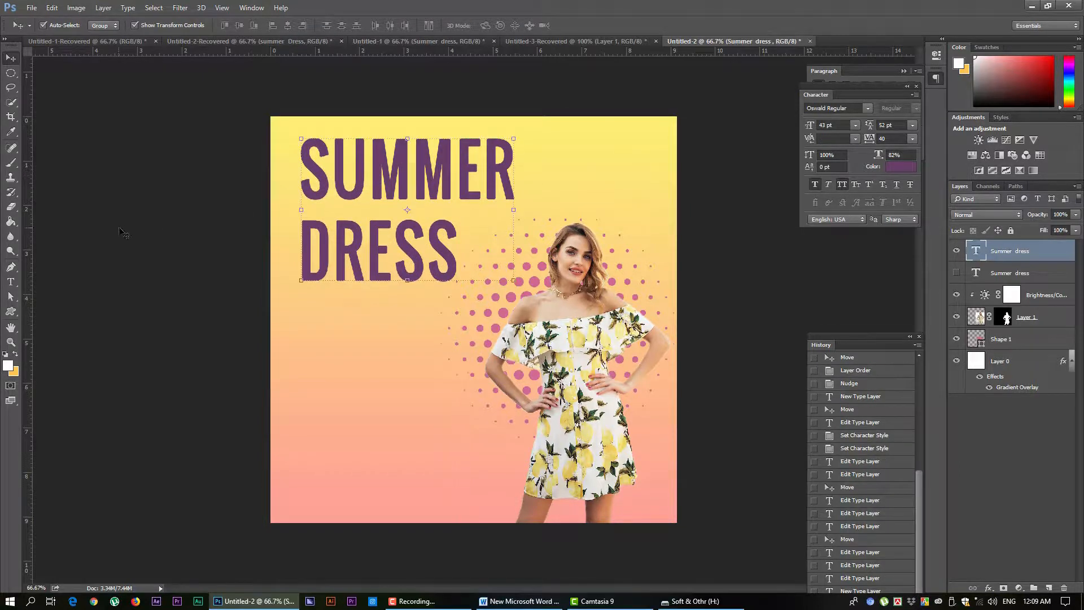
{"action": "left_click", "coordinate": [157, 211]}
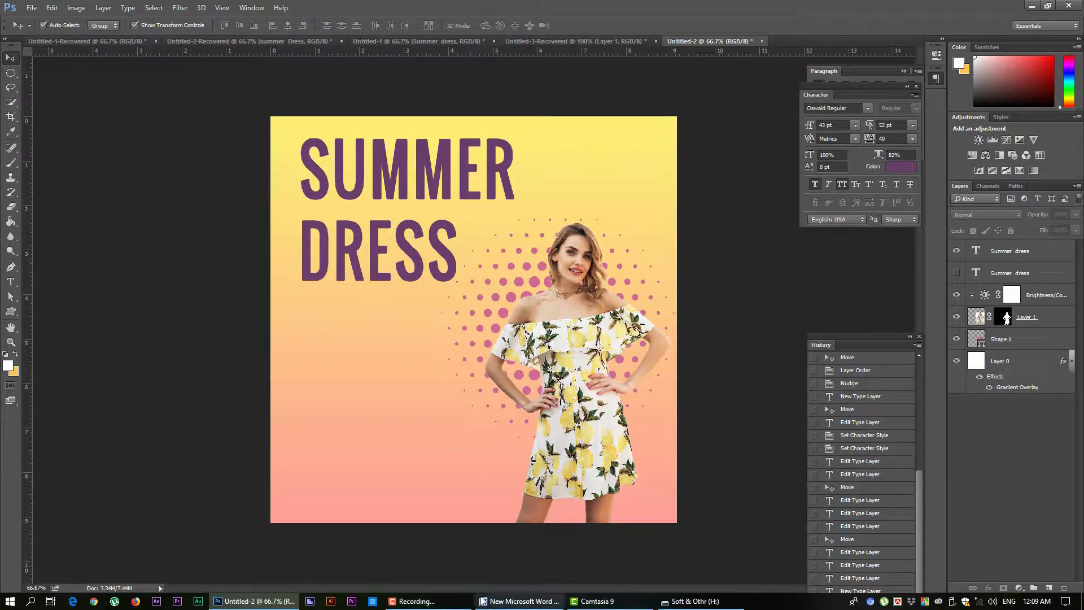
Switch to the Word document and copy the "upto" and "60%" lines.
{"action": "left_click", "coordinate": [519, 601]}
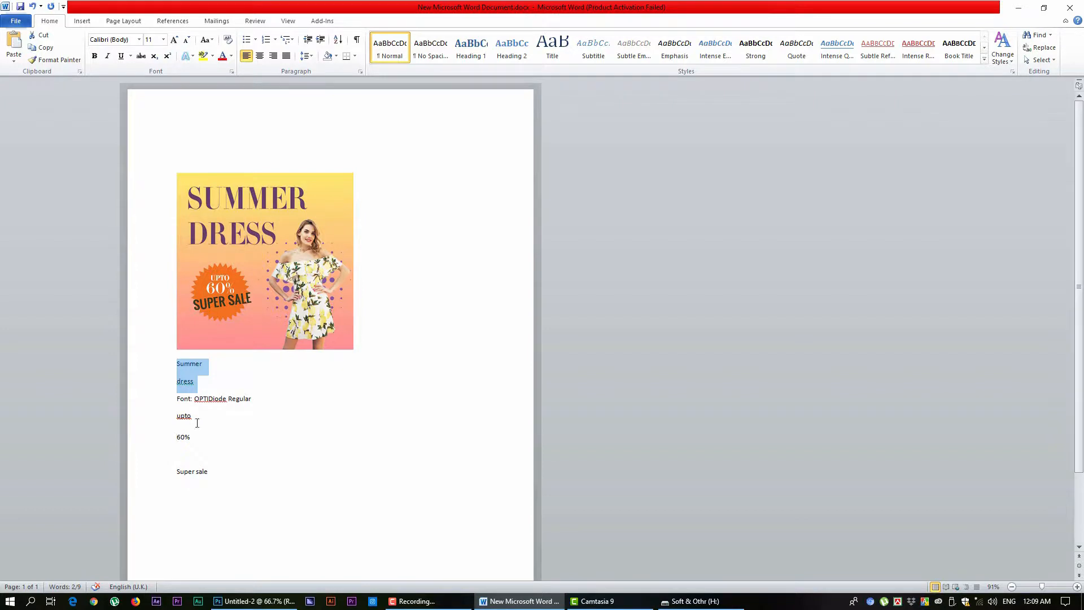
{"action": "left_click_drag", "start_coordinate": [207, 438], "coordinate": [161, 420]}
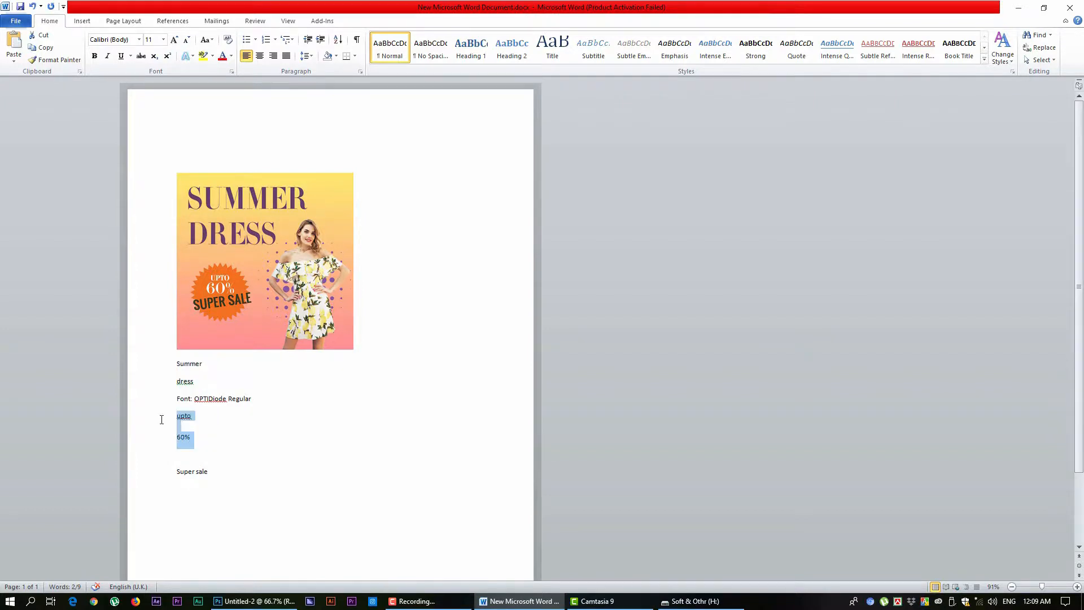
{"action": "right_click", "coordinate": [184, 442]}
{"action": "left_click", "coordinate": [209, 274]}
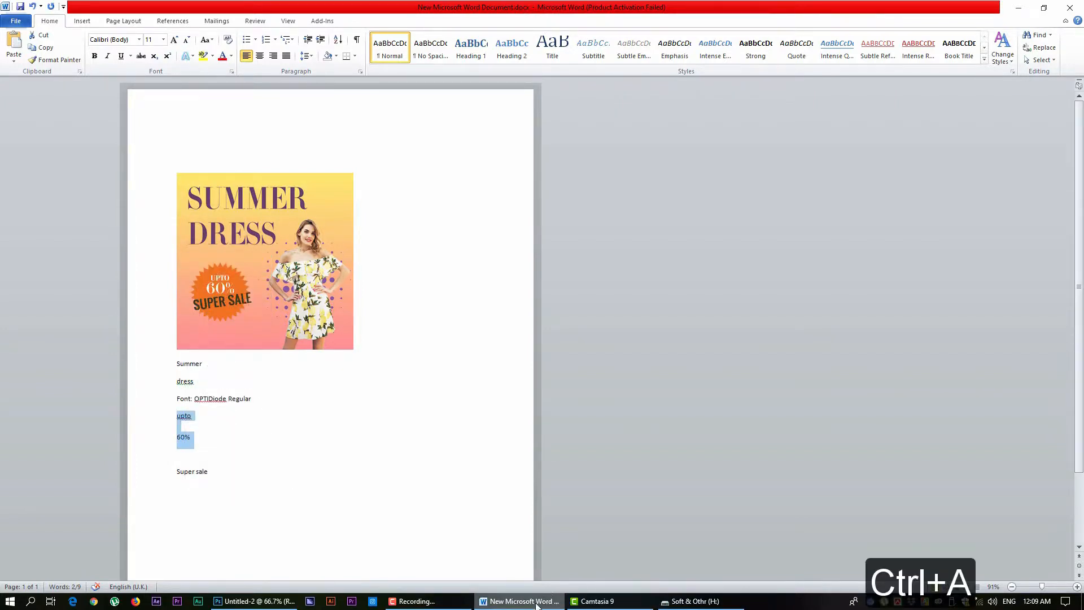
Return to Photoshop, paste "UPTO 60%" as new text below the title, and break it into two lines before 60%.
{"action": "left_click", "coordinate": [536, 602]}
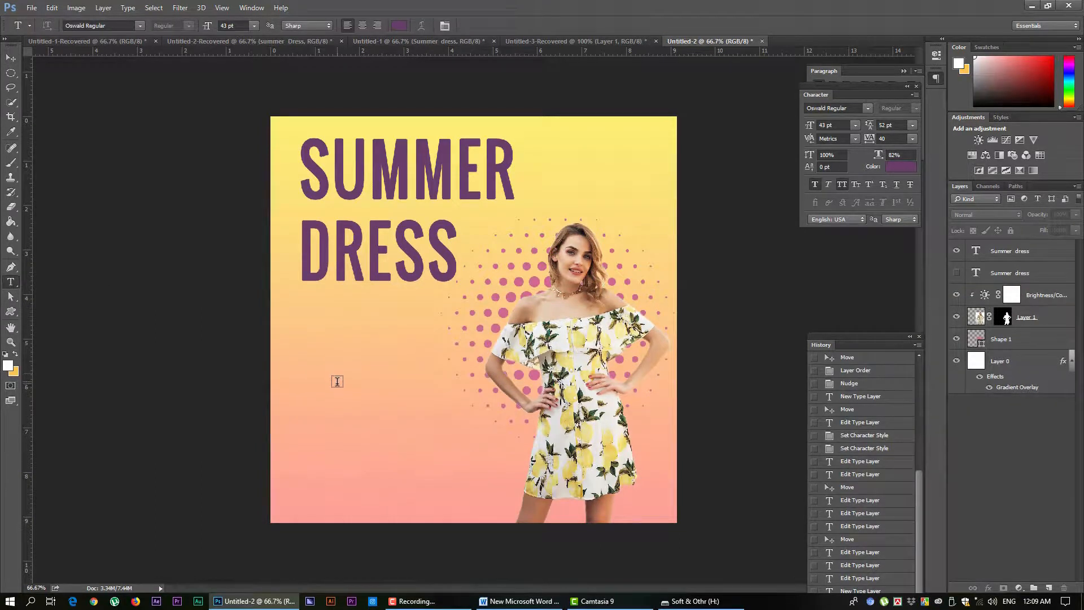
{"action": "left_click", "coordinate": [337, 381]}
{"action": "key", "text": "ctrl+v"}
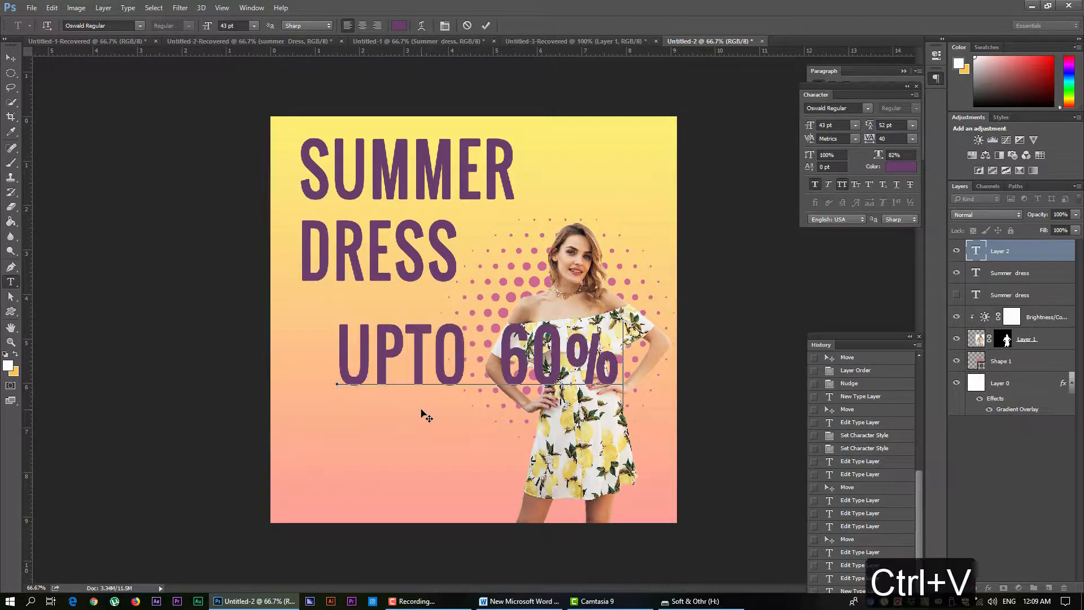
{"action": "left_click", "coordinate": [508, 346]}
{"action": "key", "text": "Return"}
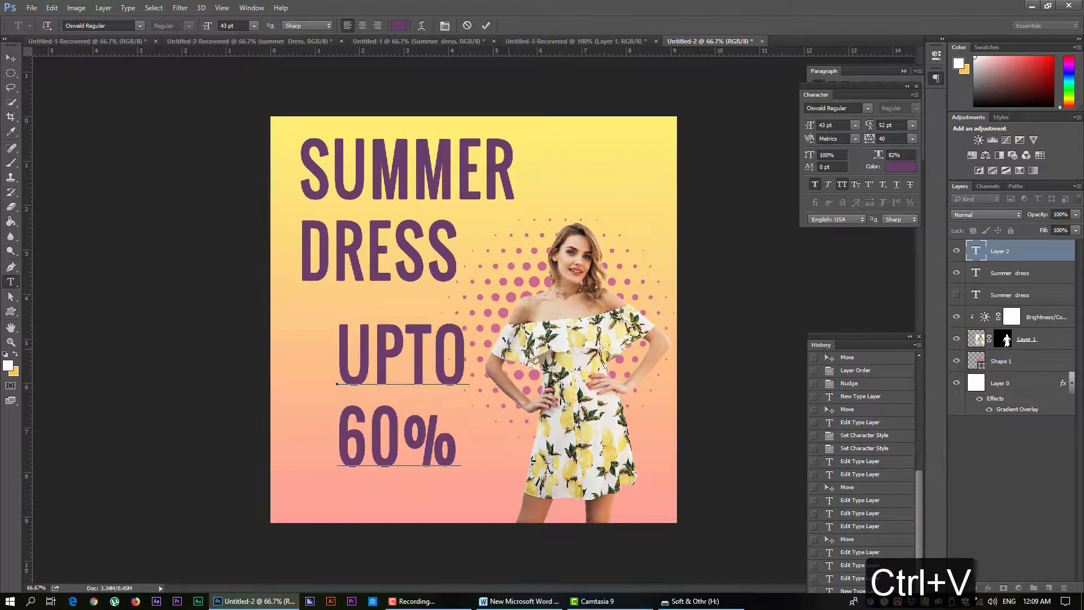
Set the "UPTO 60%" text to 18 pt size and 22 pt leading.
{"action": "left_click_drag", "start_coordinate": [465, 467], "coordinate": [290, 382]}
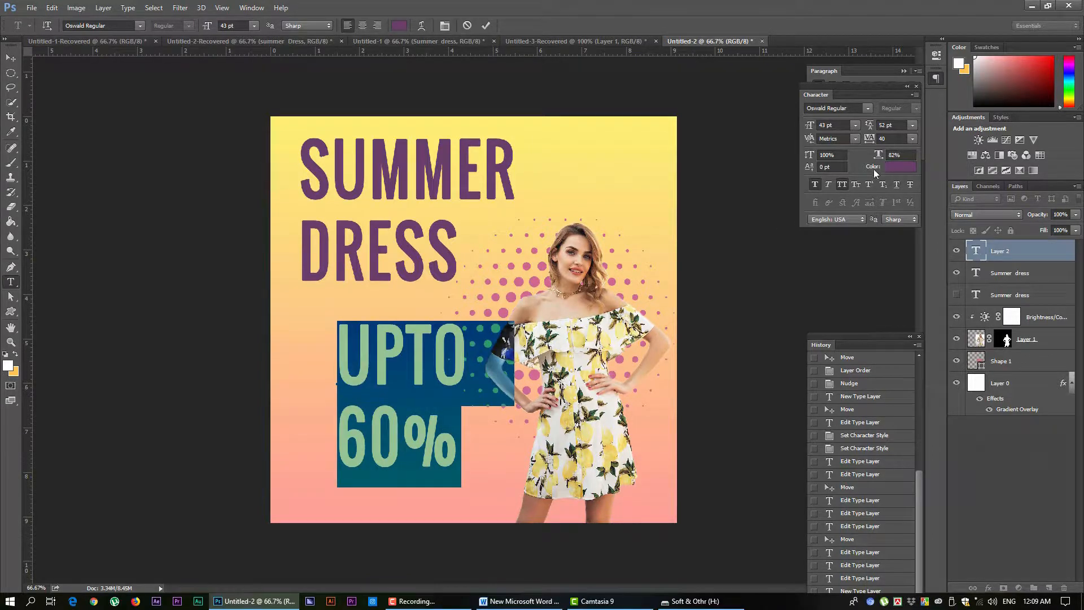
{"action": "left_click_drag", "start_coordinate": [809, 125], "coordinate": [801, 125]}
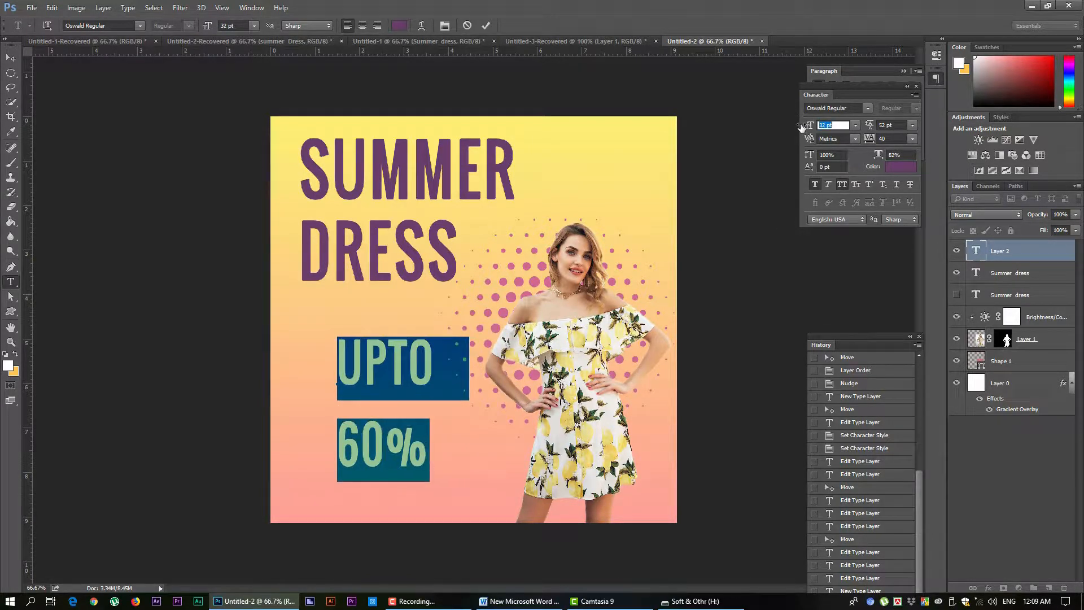
{"action": "left_click_drag", "start_coordinate": [869, 125], "coordinate": [802, 130]}
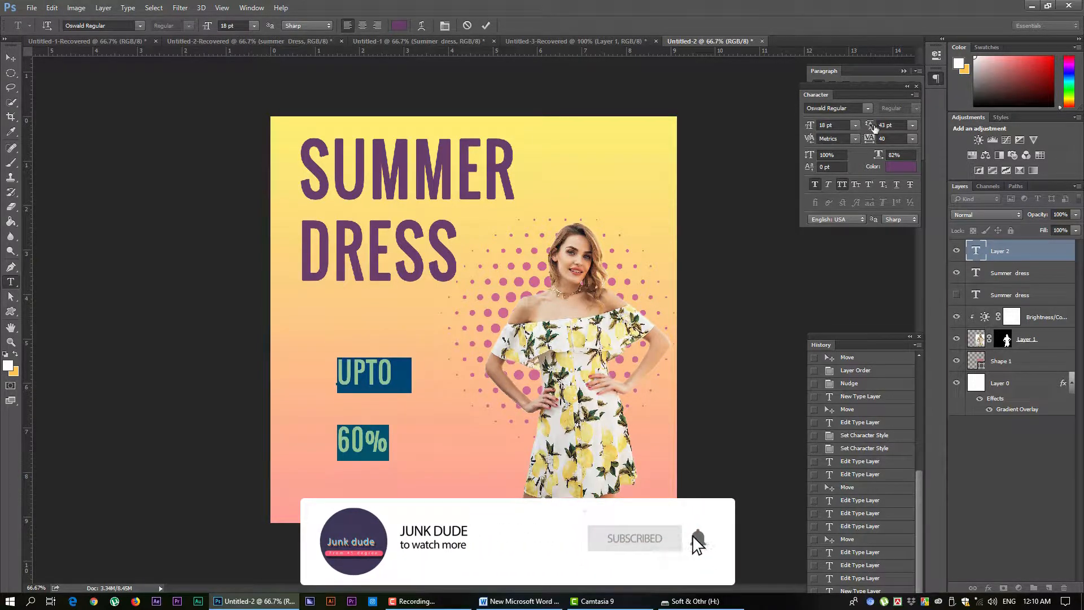
{"action": "left_click_drag", "start_coordinate": [869, 125], "coordinate": [859, 128]}
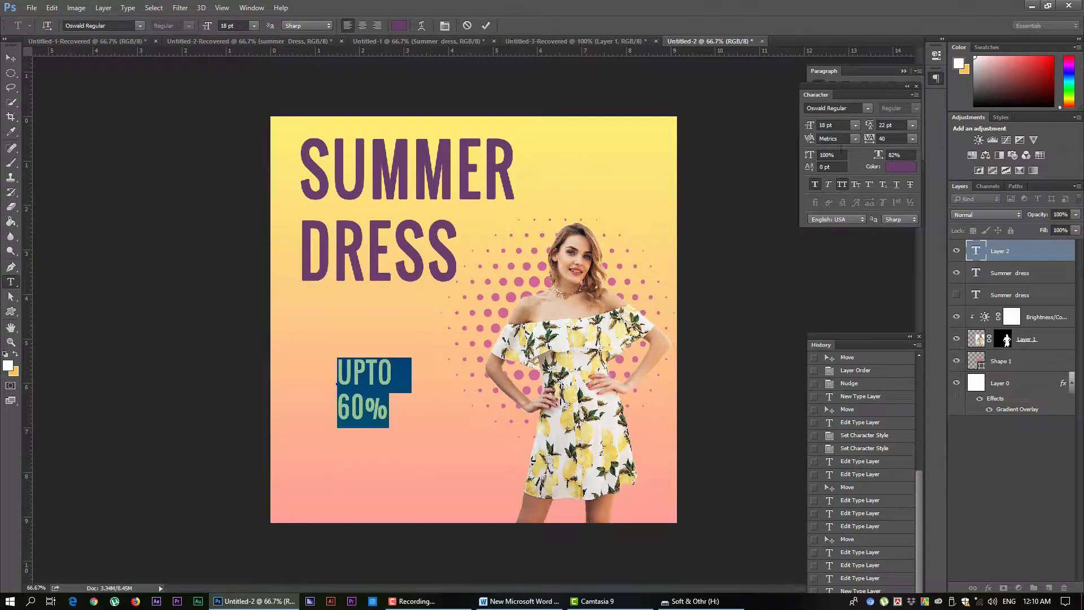
Turn off All Caps for the "upto 60%" text and keep Faux Bold on.
{"action": "left_click", "coordinate": [842, 185]}
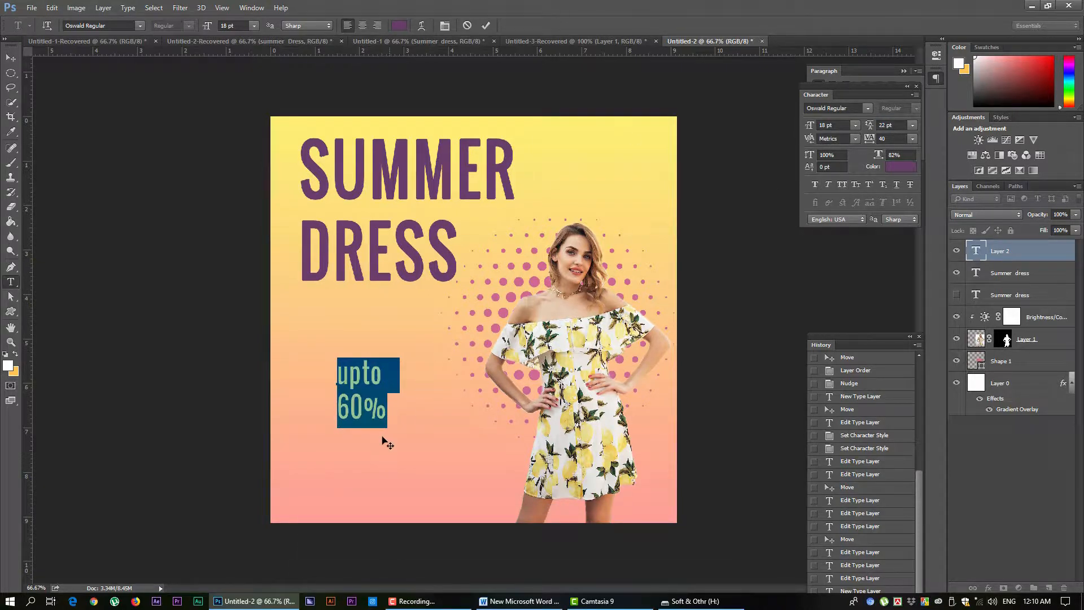
{"action": "left_click", "coordinate": [817, 184]}
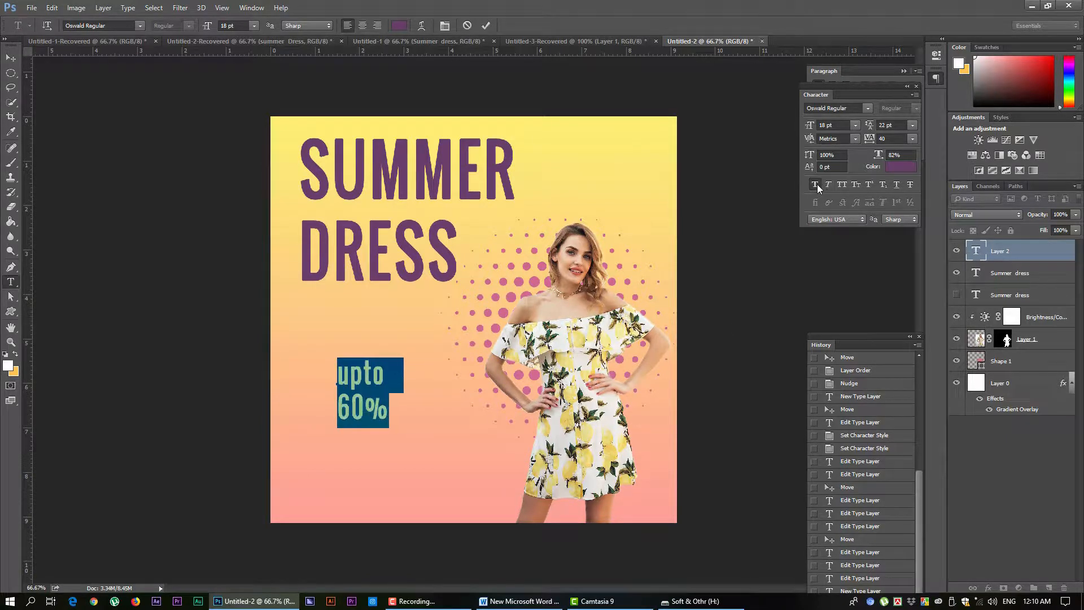
{"action": "left_click", "coordinate": [818, 184]}
{"action": "left_click", "coordinate": [842, 185]}
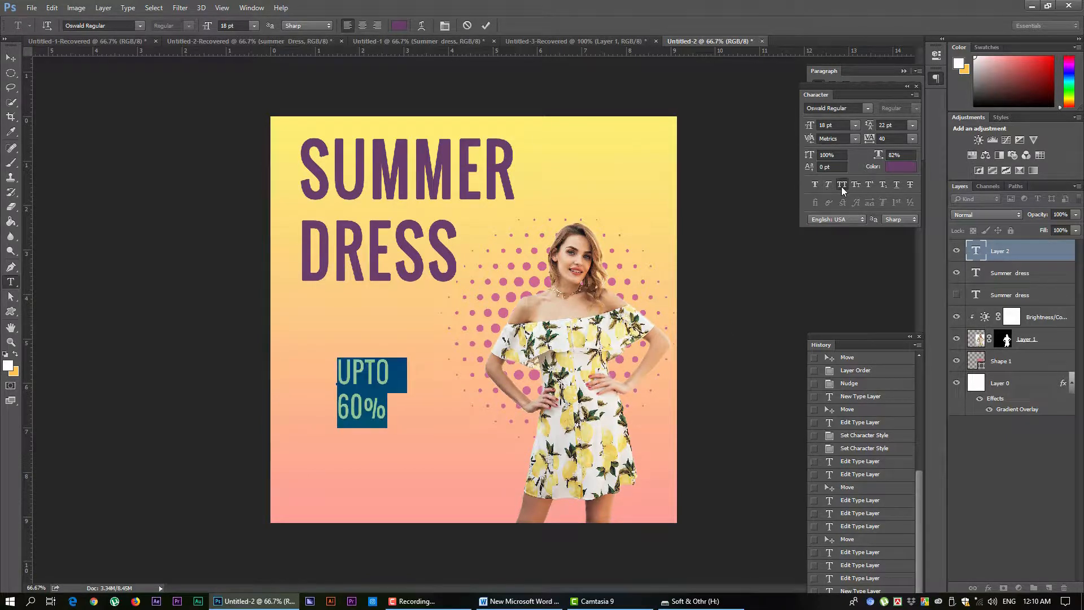
{"action": "left_click", "coordinate": [841, 186]}
{"action": "left_click", "coordinate": [814, 186]}
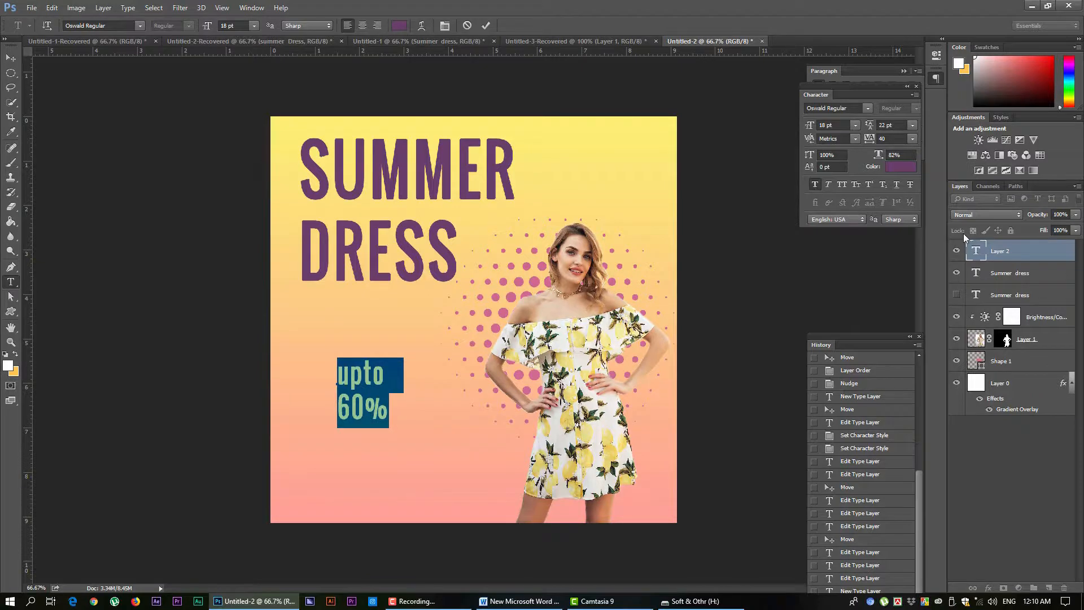
Enlarge the "60%" line to 28 pt and set the leading between the two lines to 33 pt.
{"action": "double_click", "coordinate": [976, 251]}
{"action": "left_click_drag", "start_coordinate": [393, 407], "coordinate": [266, 404]}
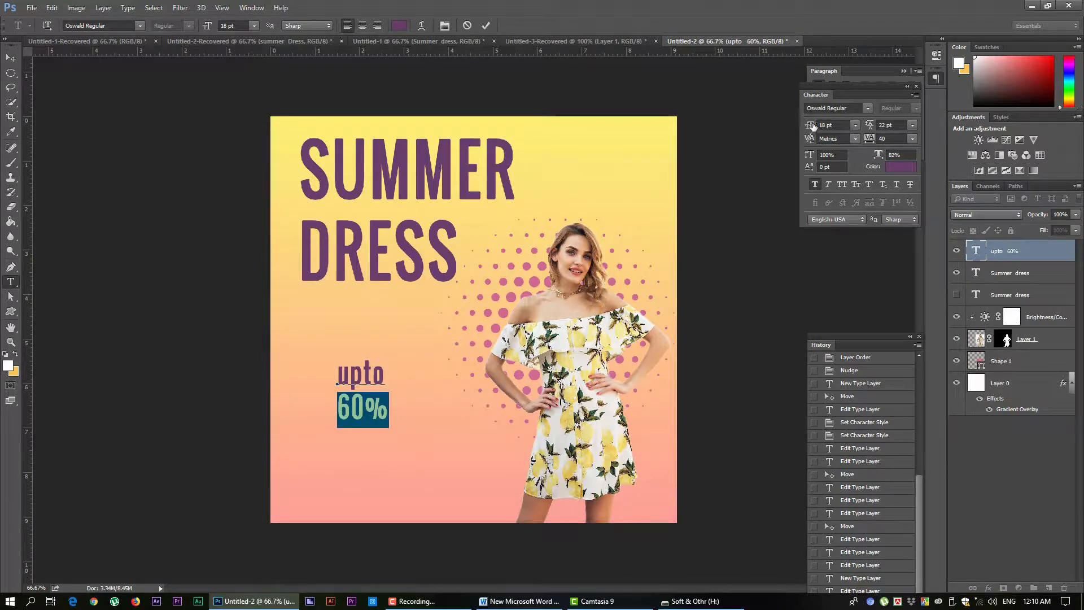
{"action": "left_click_drag", "start_coordinate": [814, 124], "coordinate": [819, 125]}
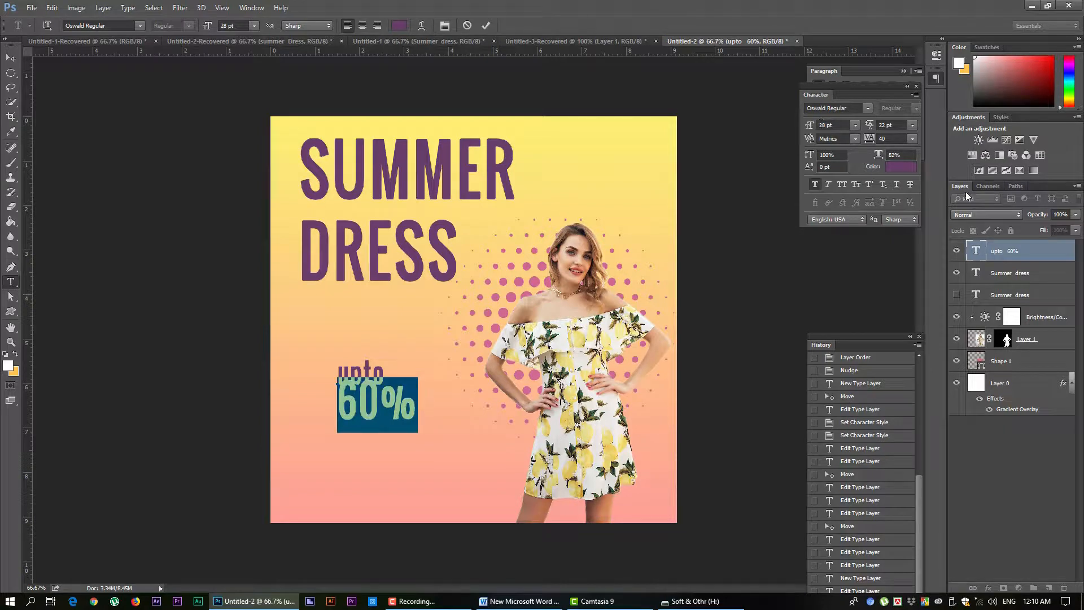
{"action": "double_click", "coordinate": [976, 251]}
{"action": "left_click_drag", "start_coordinate": [393, 375], "coordinate": [297, 373]}
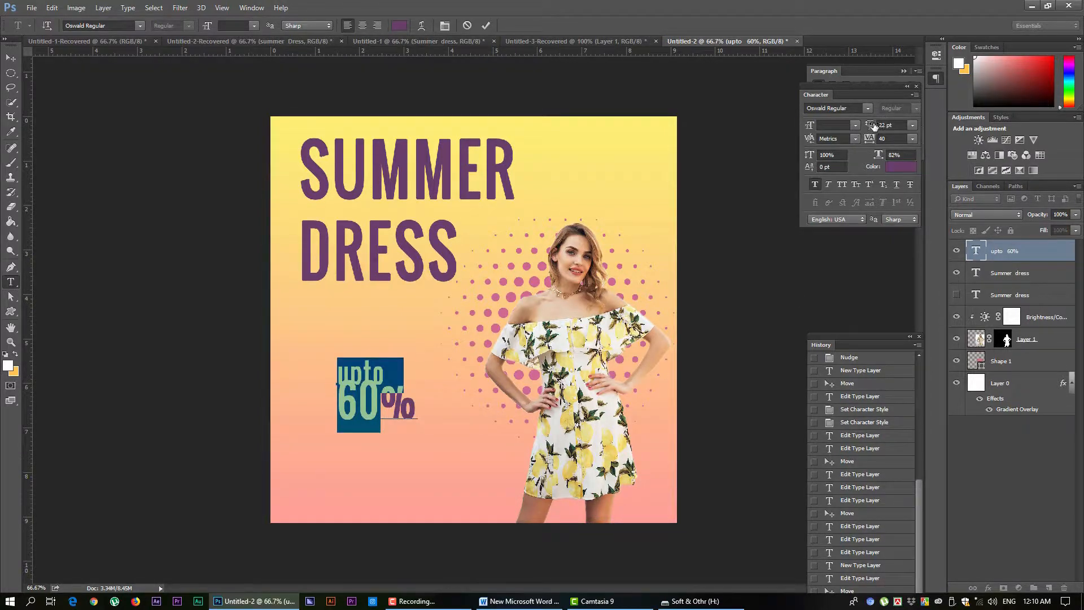
{"action": "left_click_drag", "start_coordinate": [874, 126], "coordinate": [886, 126]}
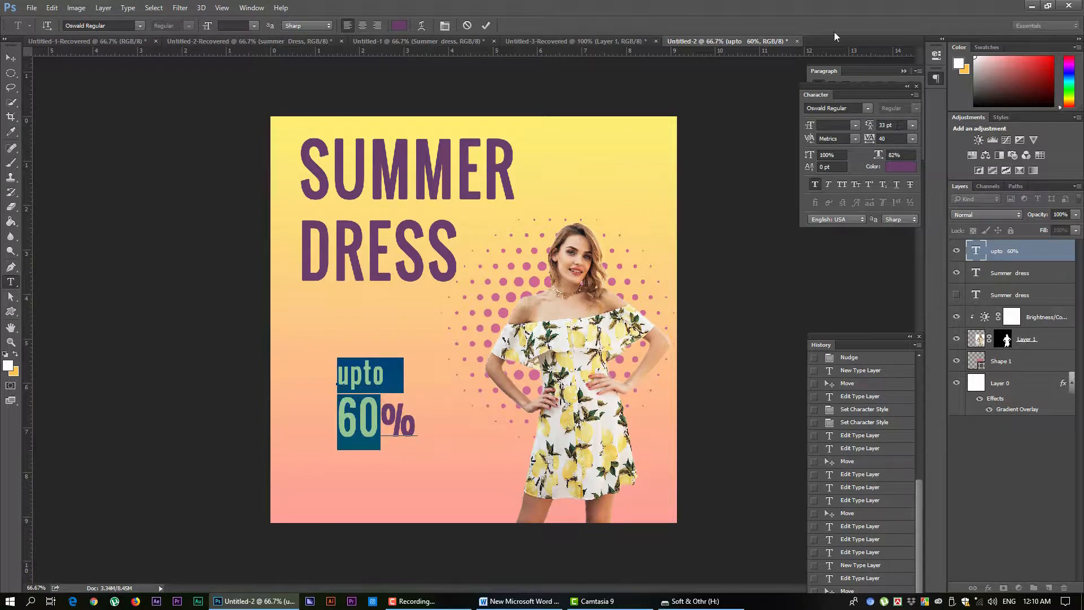
{"action": "left_click", "coordinate": [10, 57]}
{"action": "left_click", "coordinate": [231, 288]}
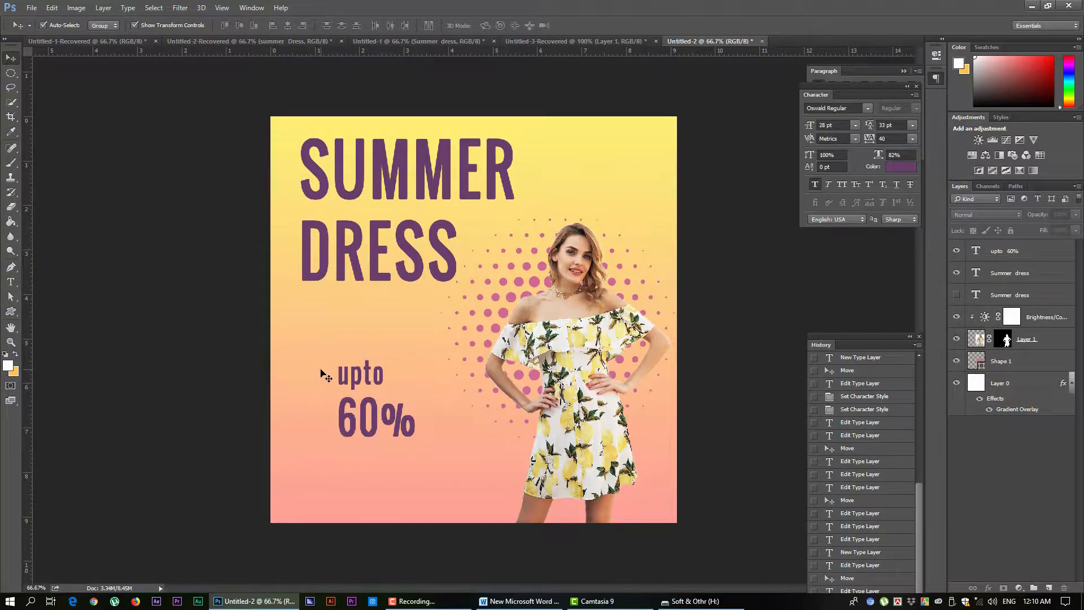
Reduce the "60%" line to 20 pt.
{"action": "double_click", "coordinate": [976, 252]}
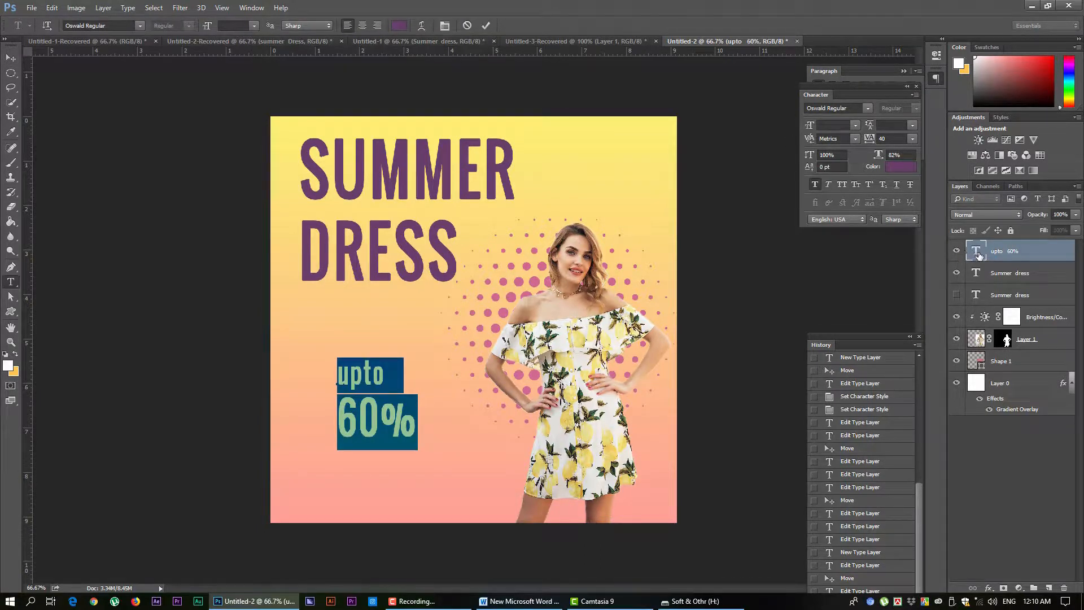
{"action": "left_click_drag", "start_coordinate": [417, 425], "coordinate": [253, 413]}
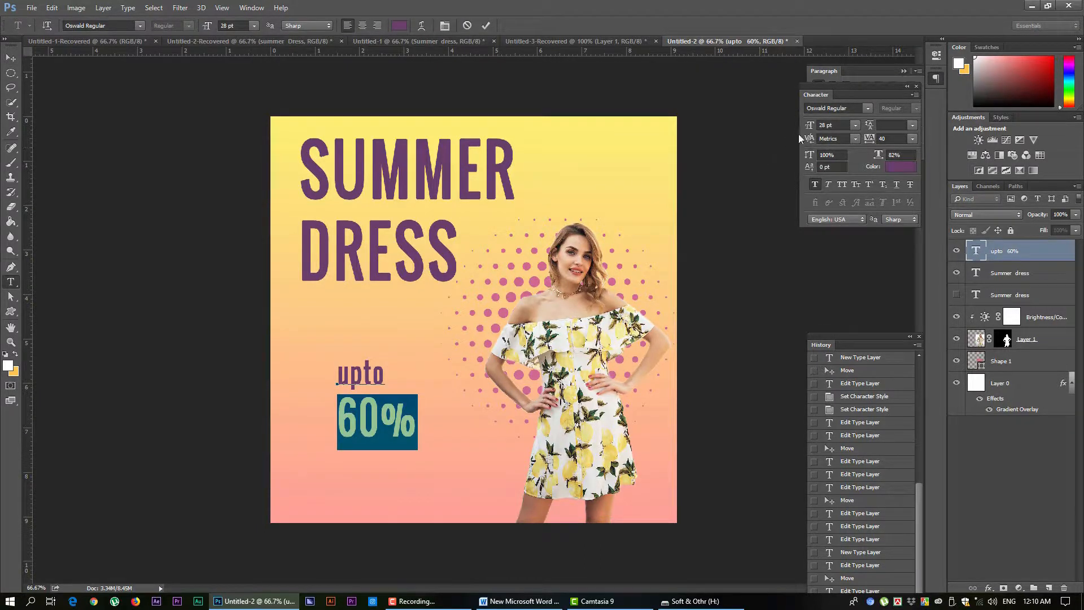
{"action": "left_click_drag", "start_coordinate": [811, 129], "coordinate": [807, 129]}
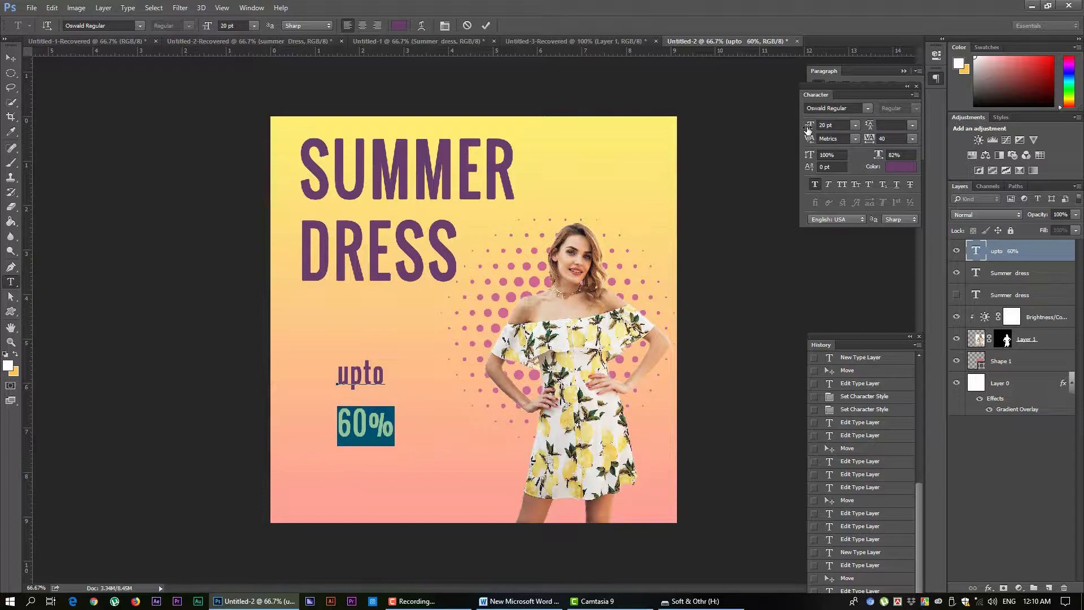
Try to change the spacing between "upto" and "60%" by adjusting the leading of each line.
{"action": "double_click", "coordinate": [978, 252]}
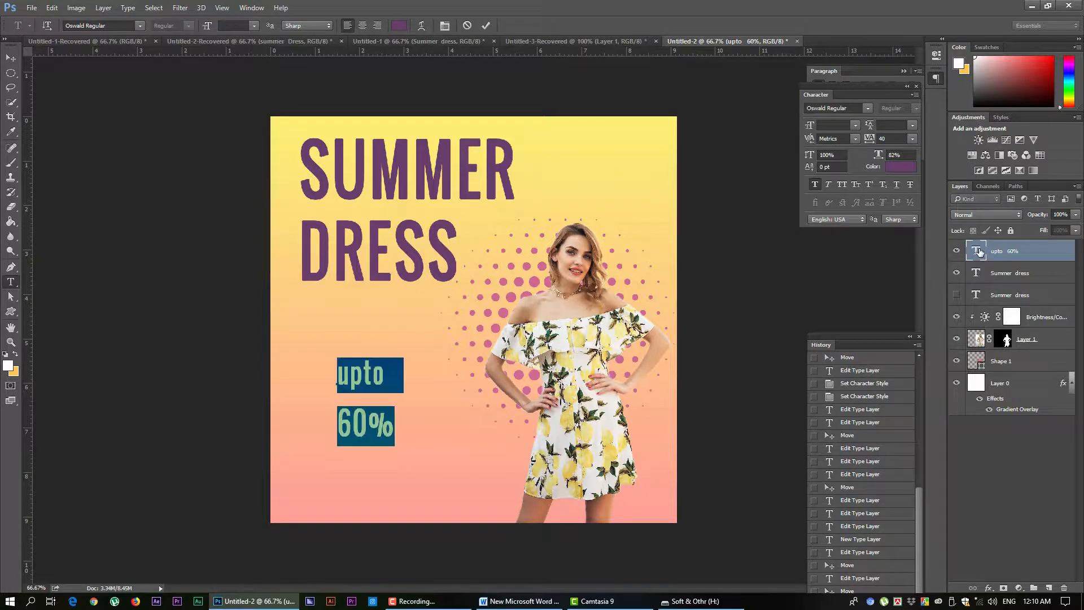
{"action": "left_click", "coordinate": [871, 128]}
{"action": "double_click", "coordinate": [980, 254]}
{"action": "left_click_drag", "start_coordinate": [403, 434], "coordinate": [344, 422]}
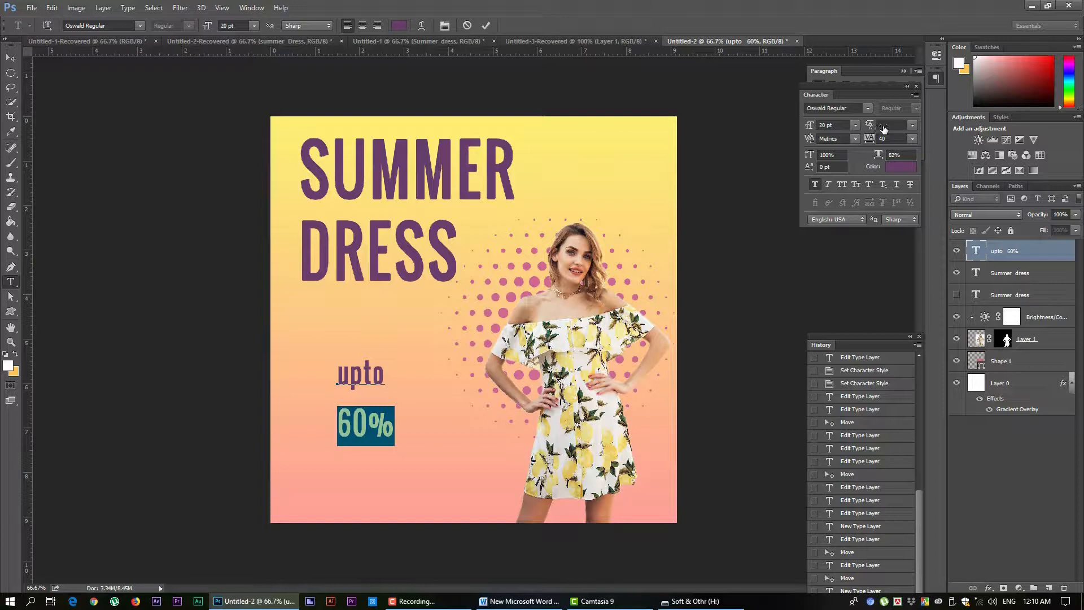
{"action": "double_click", "coordinate": [976, 251]}
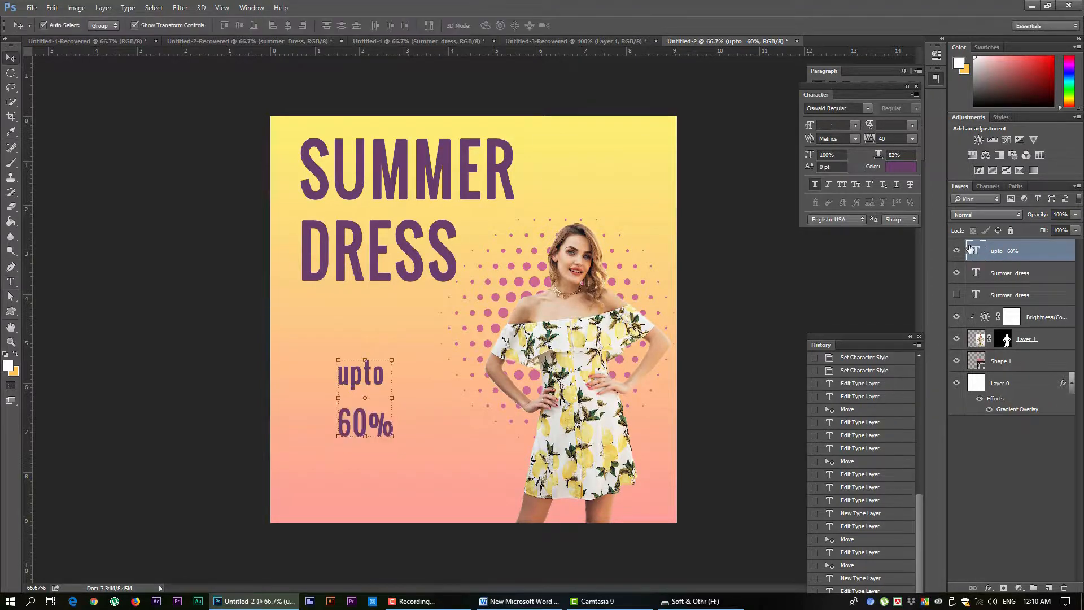
{"action": "left_click_drag", "start_coordinate": [384, 379], "coordinate": [298, 388]}
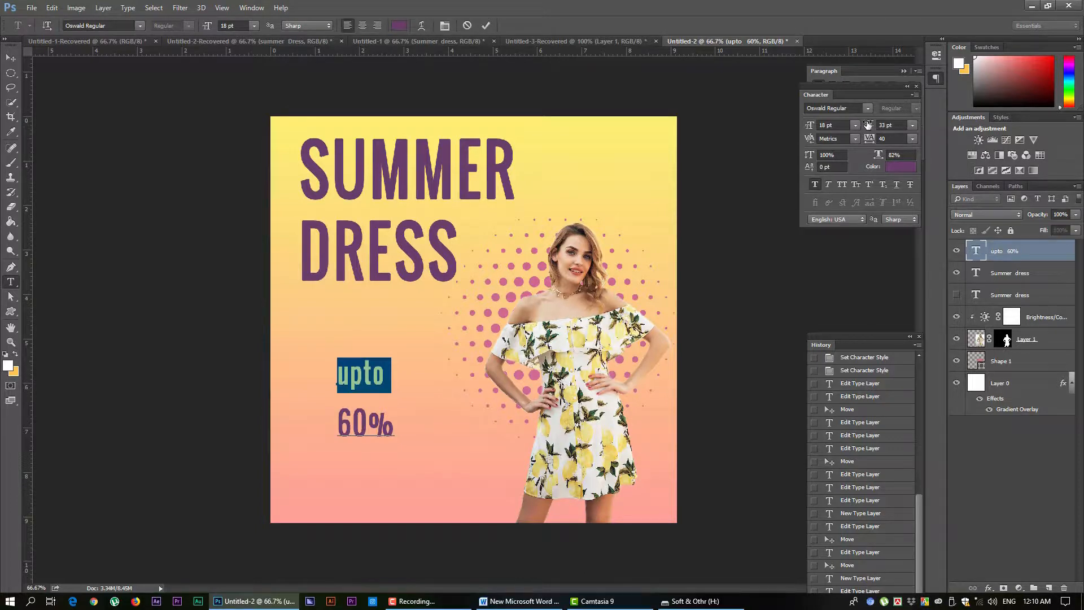
{"action": "left_click_drag", "start_coordinate": [868, 125], "coordinate": [880, 126]}
{"action": "left_click", "coordinate": [984, 258]}
{"action": "key", "text": "v"}
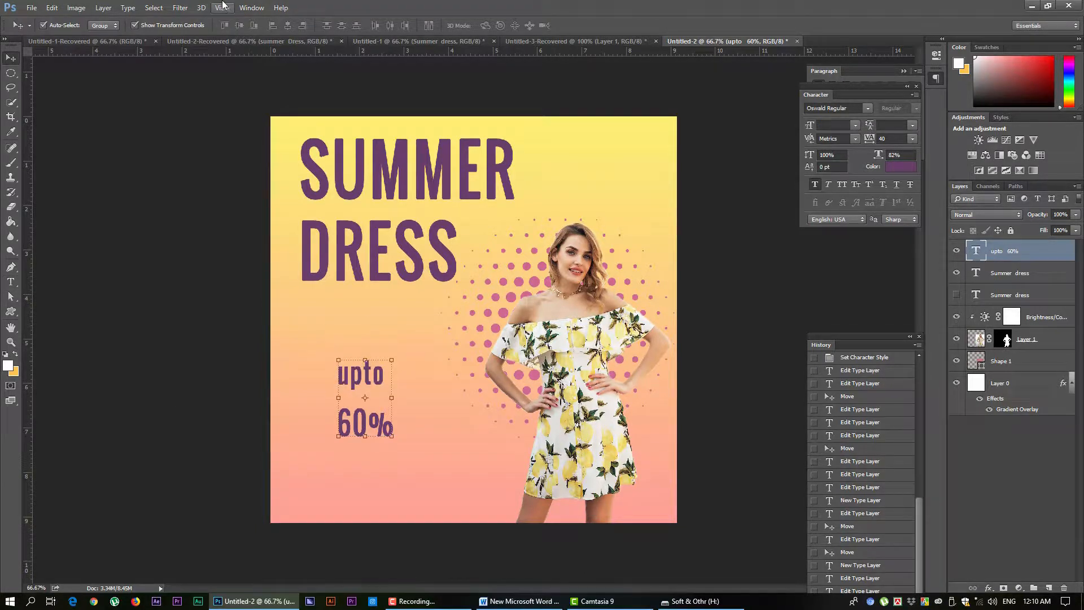
{"action": "left_click_drag", "start_coordinate": [366, 439], "coordinate": [369, 424]}
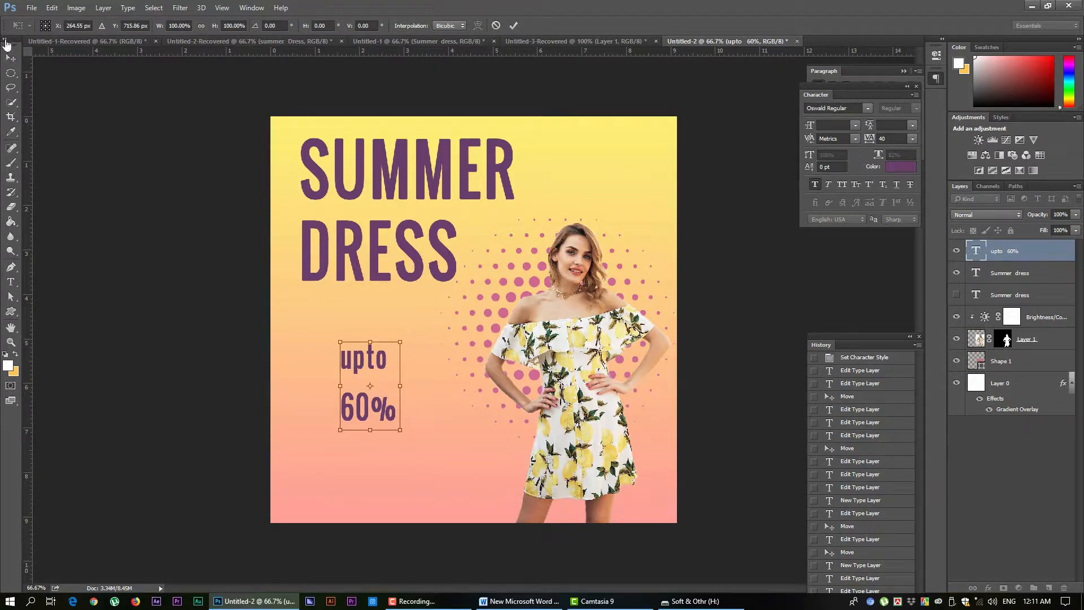
{"action": "left_click", "coordinate": [10, 57]}
{"action": "left_click", "coordinate": [628, 226]}
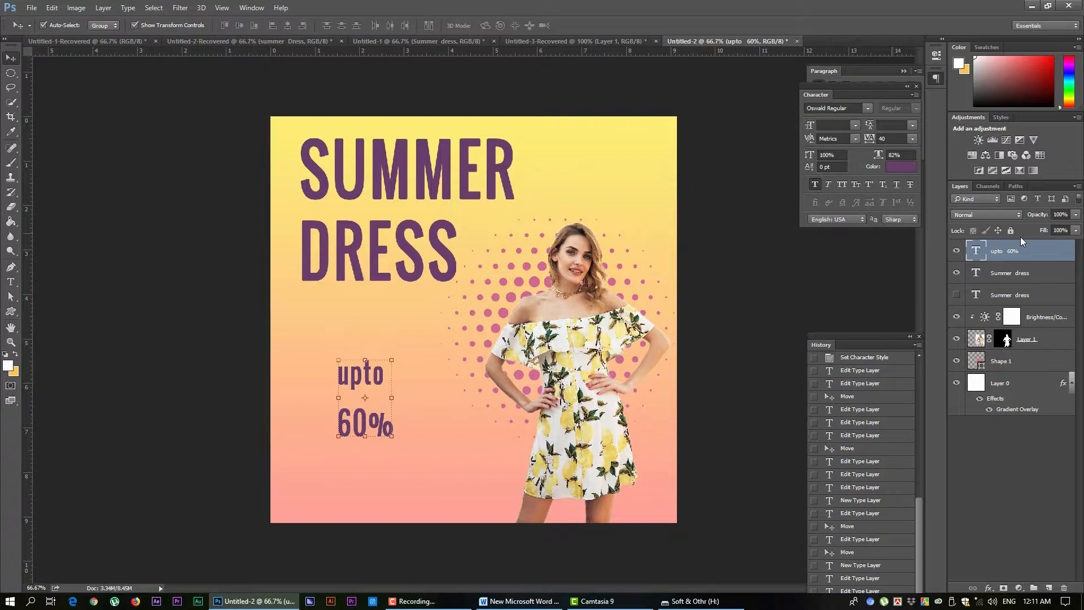
Set the tracking of the whole "upto 60%" text to 60 and try adjusting its leading.
{"action": "double_click", "coordinate": [977, 255]}
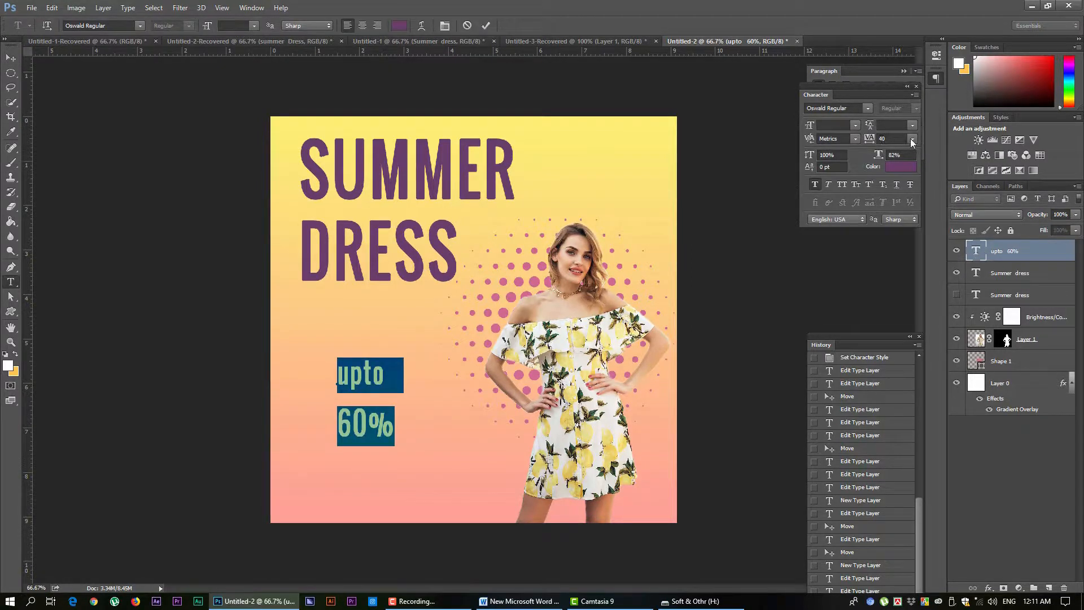
{"action": "mouse_move", "coordinate": [873, 140]}
{"action": "left_mouse_down"}
{"action": "mouse_move", "coordinate": [882, 141]}
{"action": "mouse_move", "coordinate": [873, 145]}
{"action": "left_mouse_up"}
{"action": "left_click", "coordinate": [871, 131]}
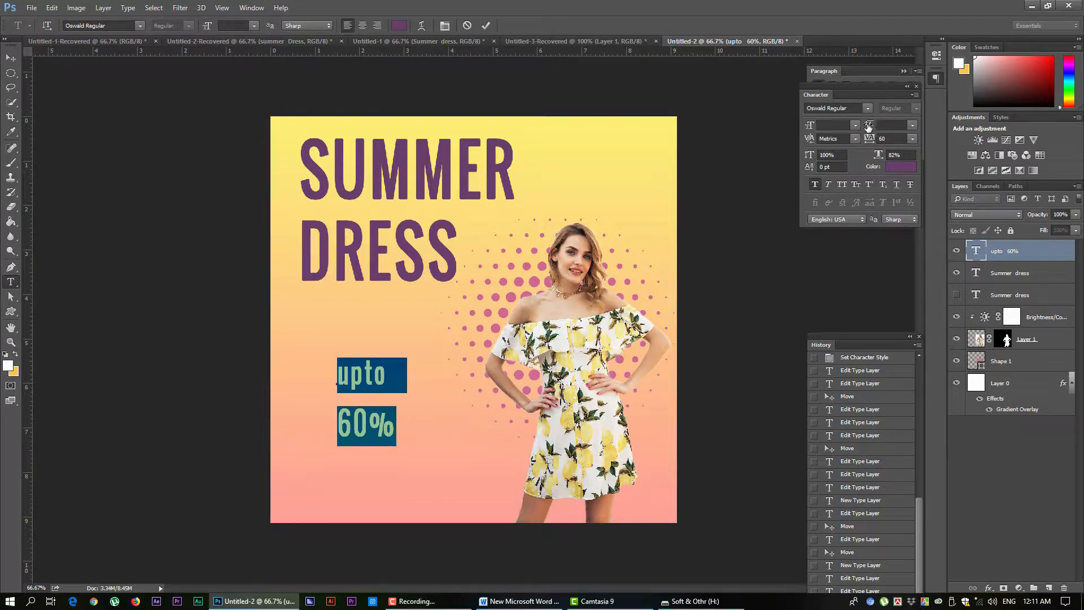
Set the word "upto" to 47 pt leading and 14 pt size.
{"action": "left_click", "coordinate": [387, 374]}
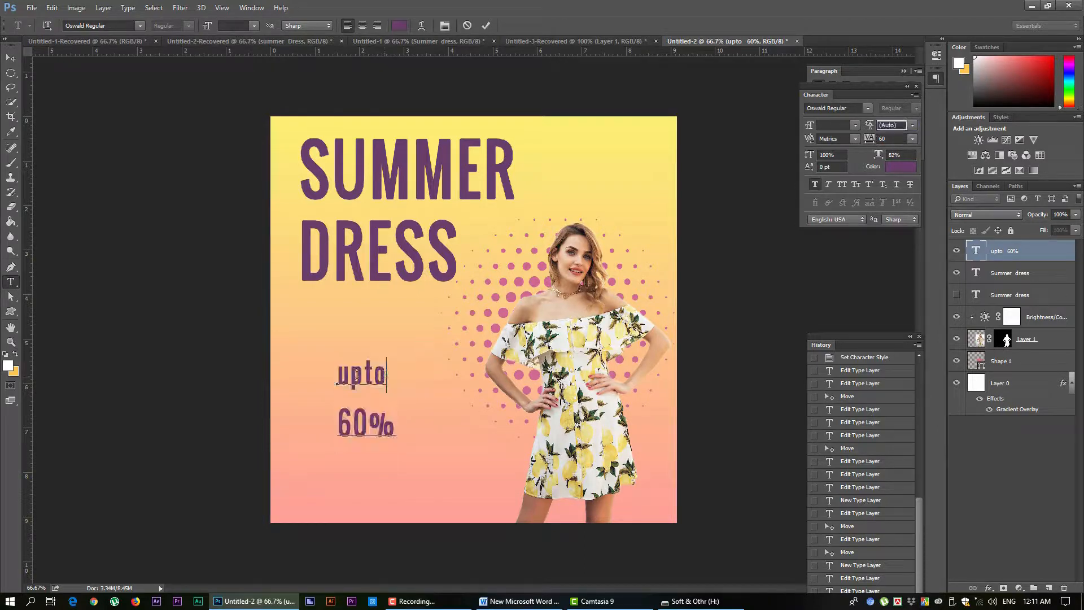
{"action": "double_click", "coordinate": [357, 374]}
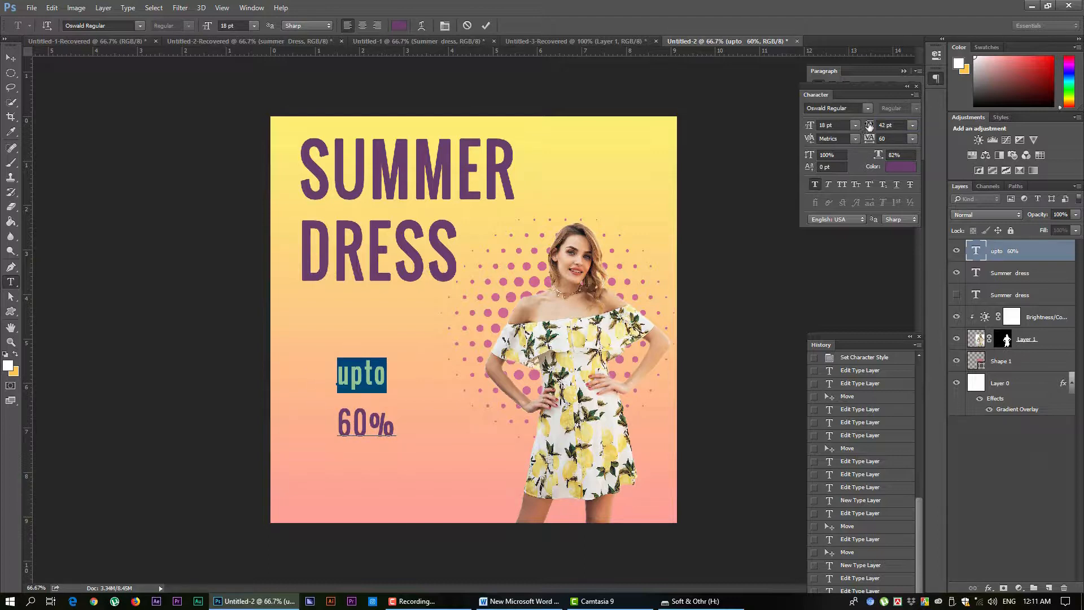
{"action": "mouse_move", "coordinate": [870, 126]}
{"action": "left_mouse_down"}
{"action": "mouse_move", "coordinate": [859, 125]}
{"action": "mouse_move", "coordinate": [872, 125]}
{"action": "left_mouse_up"}
{"action": "left_click", "coordinate": [855, 126]}
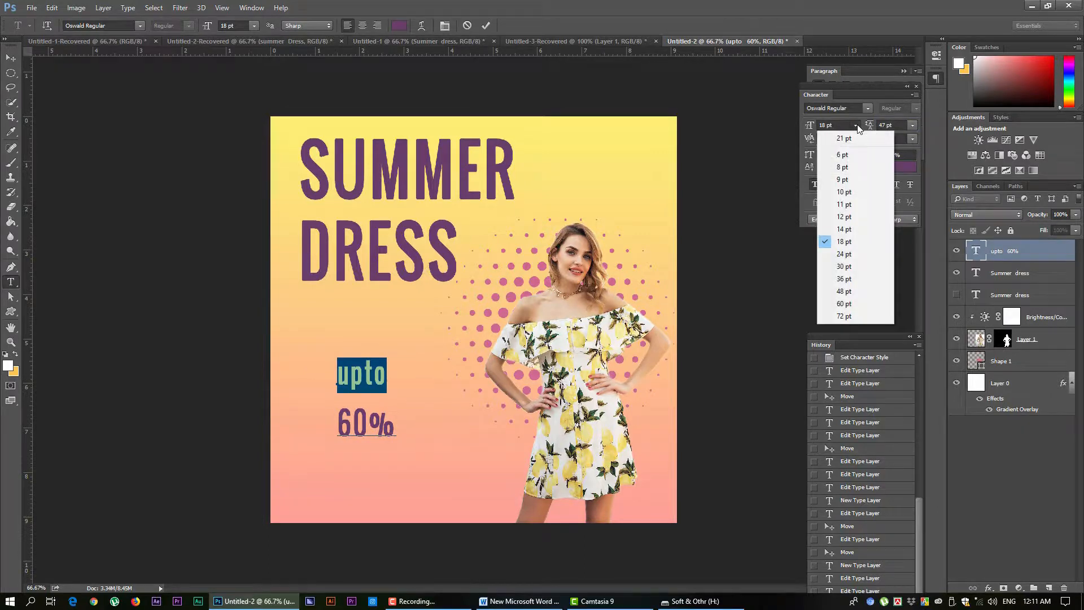
{"action": "left_click", "coordinate": [840, 230]}
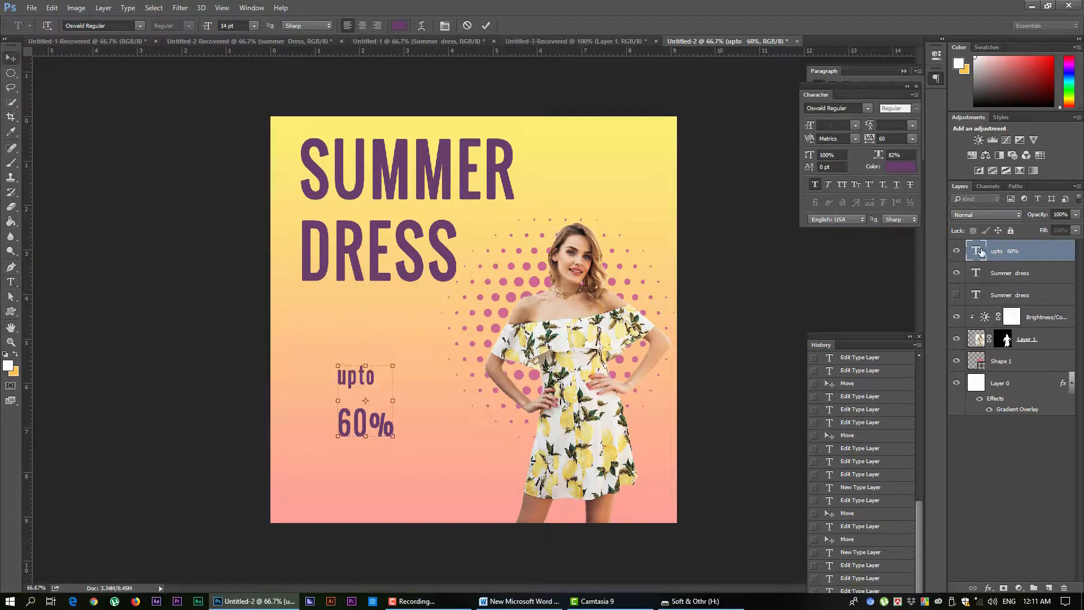
Reduce the "60%" line to 15 pt.
{"action": "key", "text": "ctrl+a"}
{"action": "left_click_drag", "start_coordinate": [398, 428], "coordinate": [312, 426]}
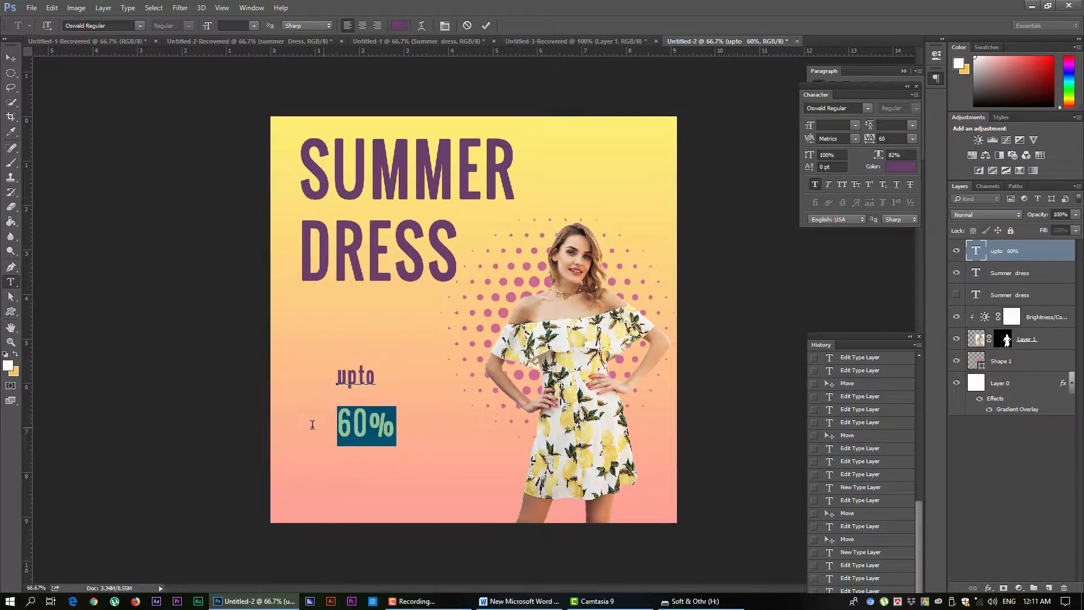
{"action": "left_click_drag", "start_coordinate": [811, 128], "coordinate": [809, 128]}
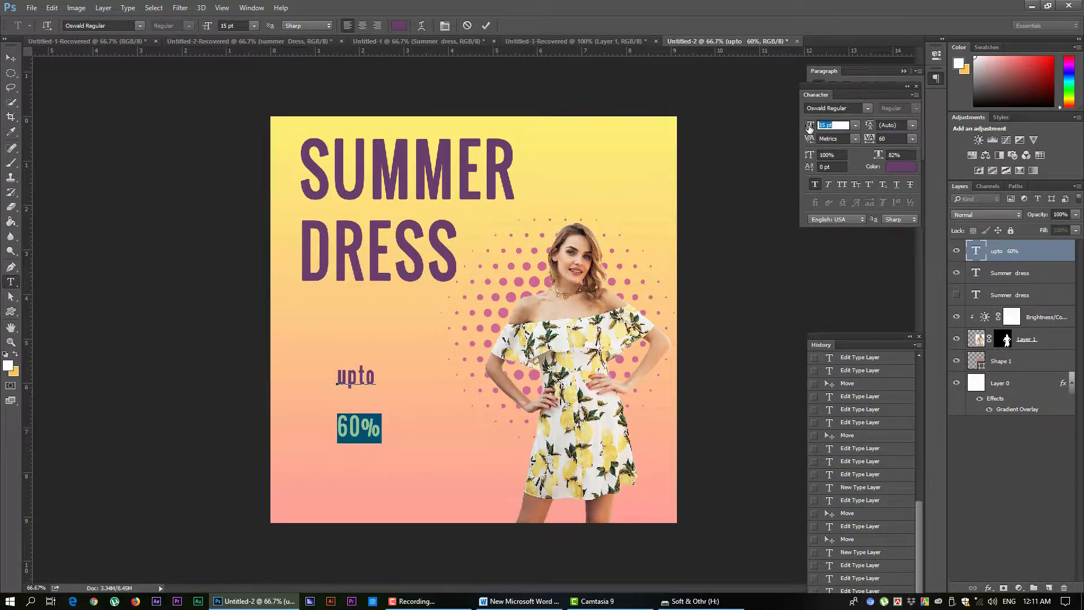
Widen the tracking of the whole "upto 60%" text to 200.
{"action": "double_click", "coordinate": [975, 251]}
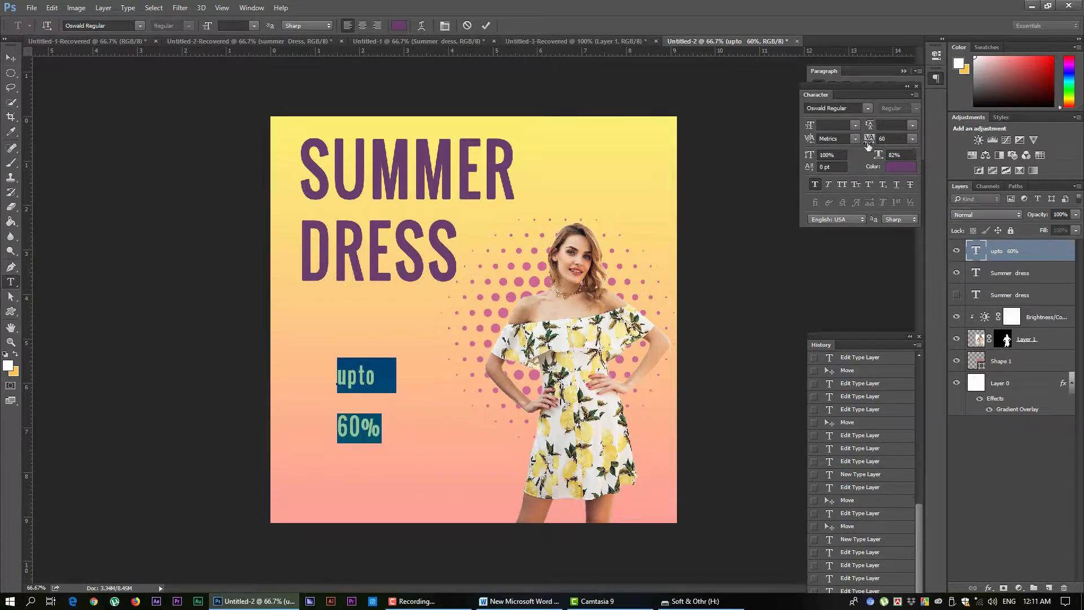
{"action": "left_click_drag", "start_coordinate": [869, 142], "coordinate": [873, 142]}
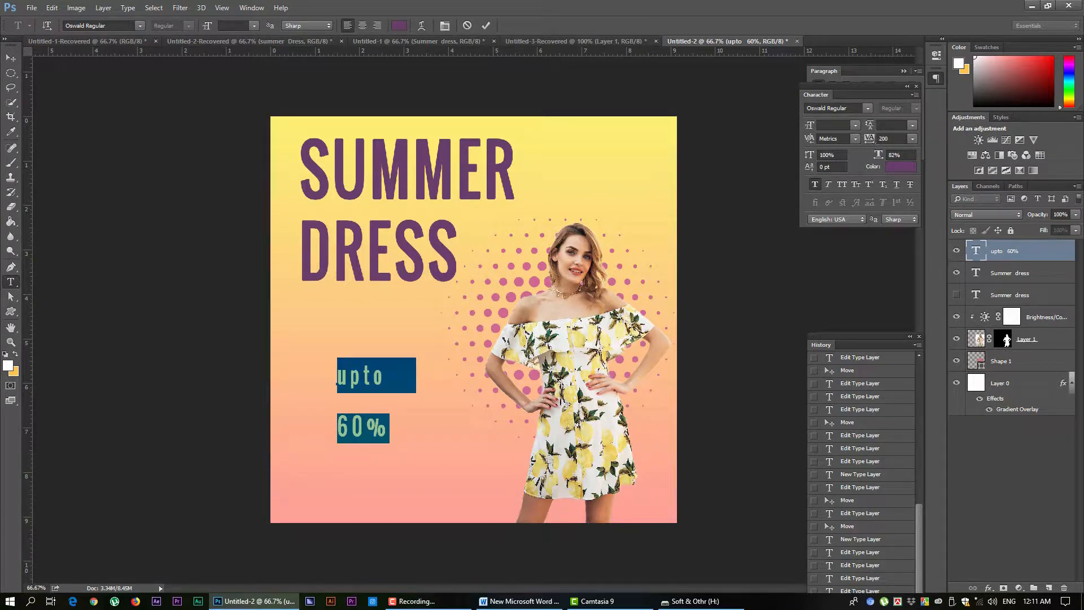
{"action": "left_click", "coordinate": [11, 58]}
{"action": "left_click", "coordinate": [354, 424]}
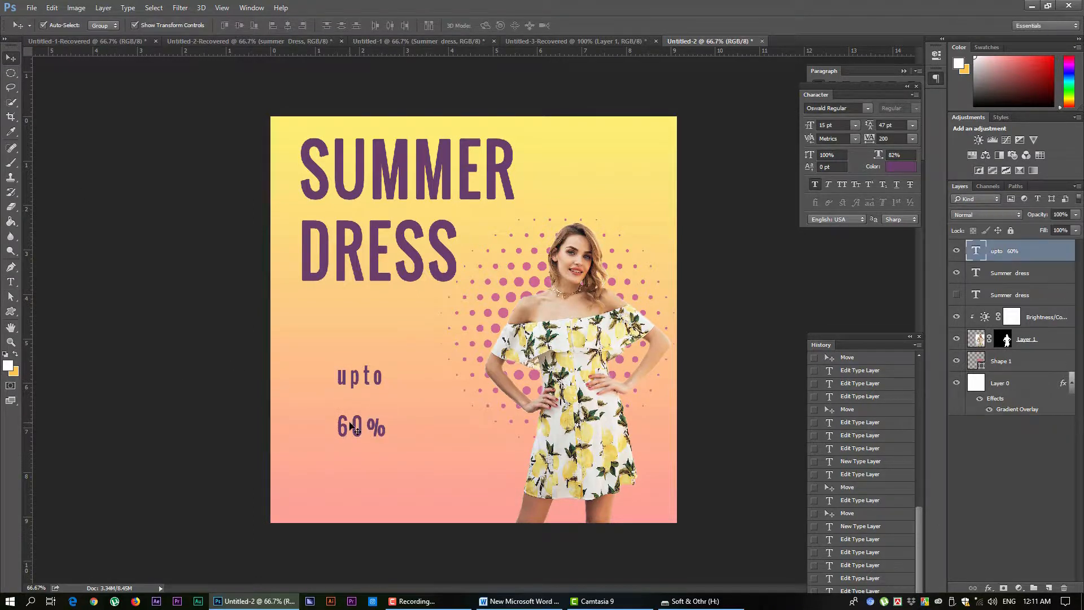
{"action": "left_click_drag", "start_coordinate": [360, 364], "coordinate": [373, 339]}
{"action": "left_click", "coordinate": [10, 57]}
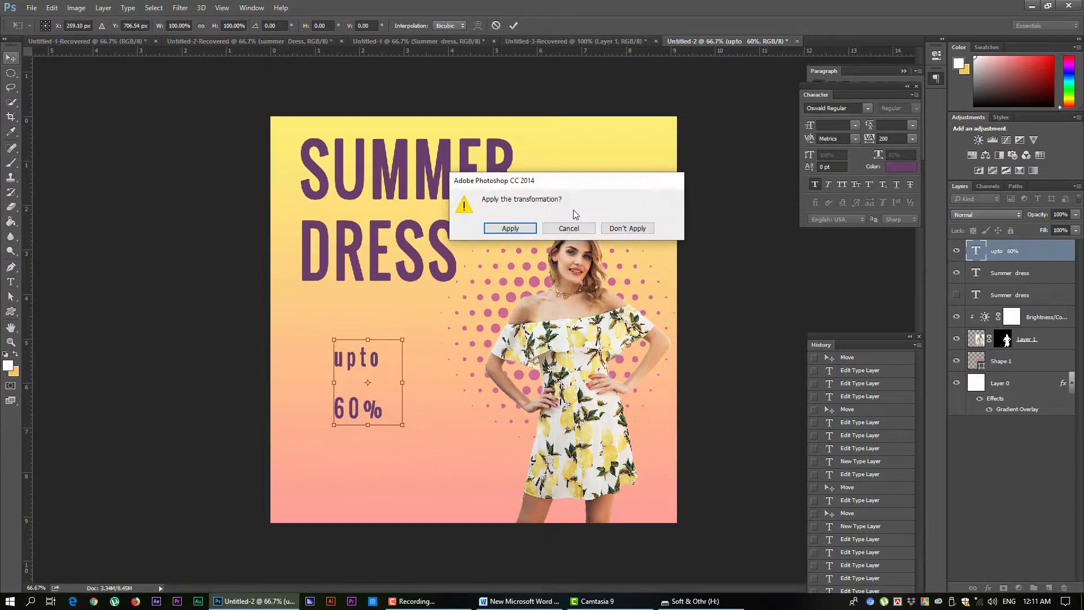
{"action": "left_click", "coordinate": [621, 228]}
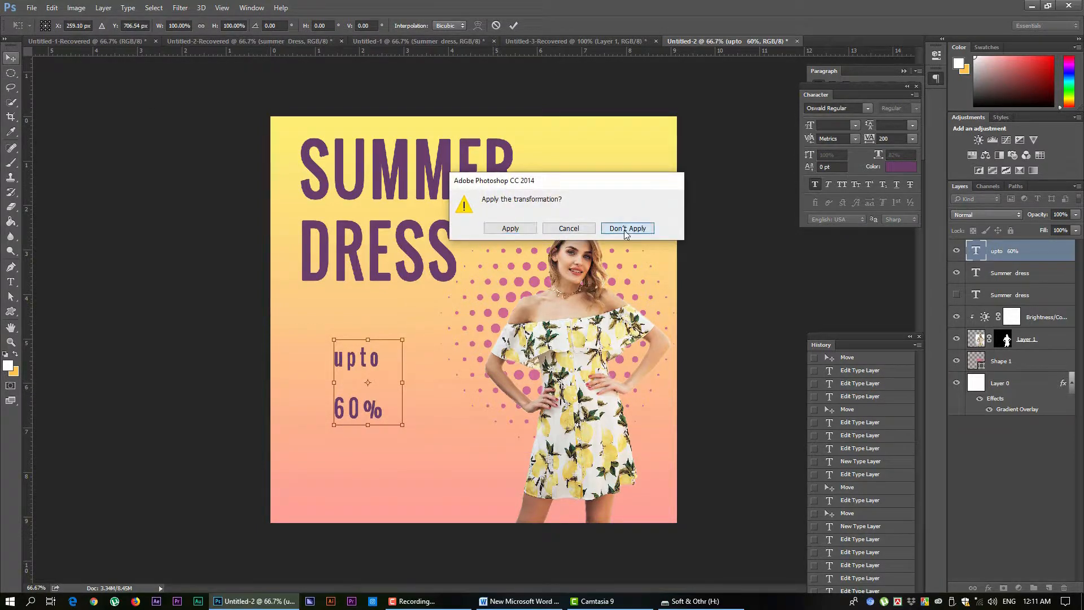
Set the leading of the whole "upto 60%" text to 21 pt.
{"action": "double_click", "coordinate": [975, 254]}
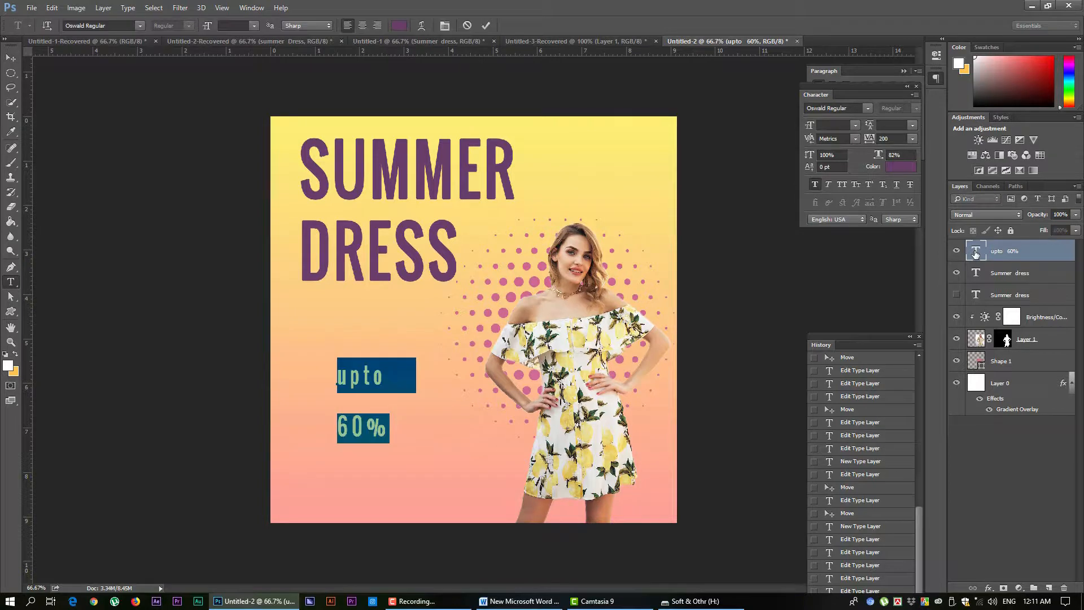
{"action": "left_click", "coordinate": [913, 122]}
{"action": "left_click", "coordinate": [909, 218]}
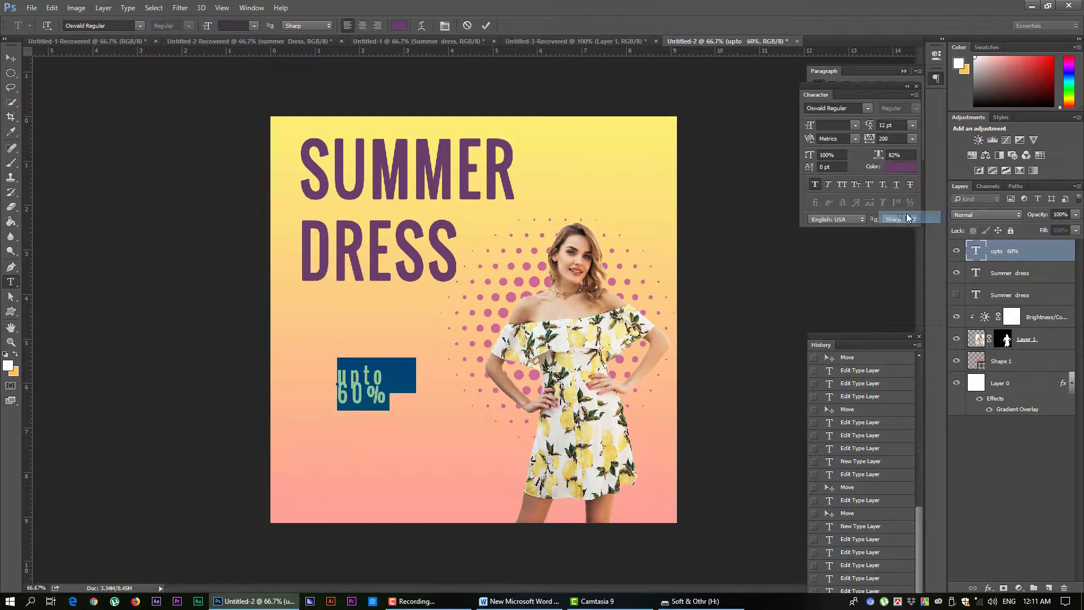
{"action": "left_click_drag", "start_coordinate": [875, 129], "coordinate": [871, 129]}
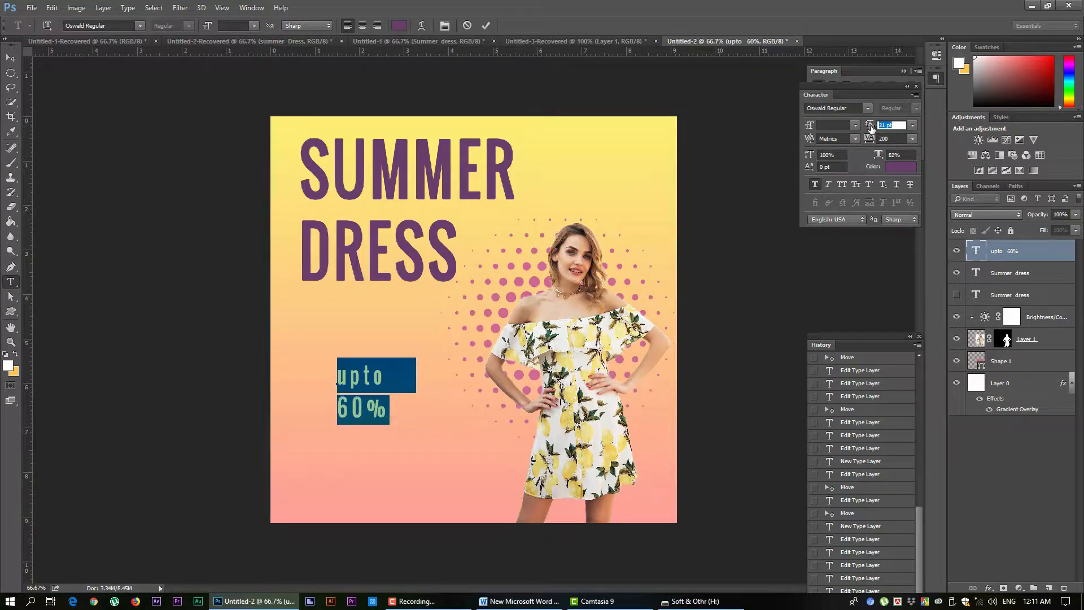
{"action": "left_click", "coordinate": [18, 57]}
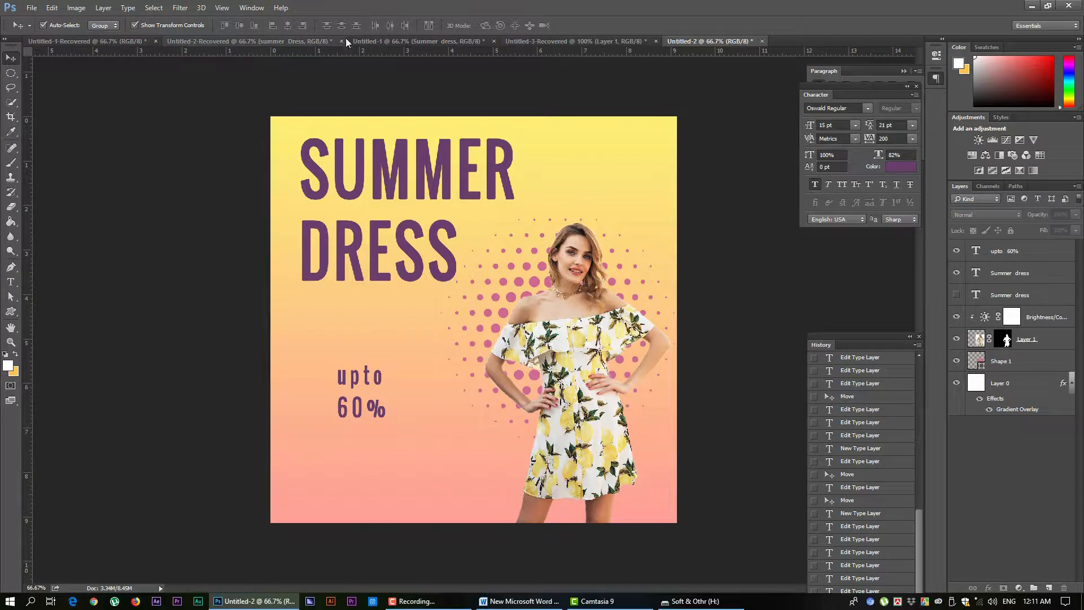
Delete the last two letters of the word "upto" and retype them as "to".
{"action": "double_click", "coordinate": [975, 250]}
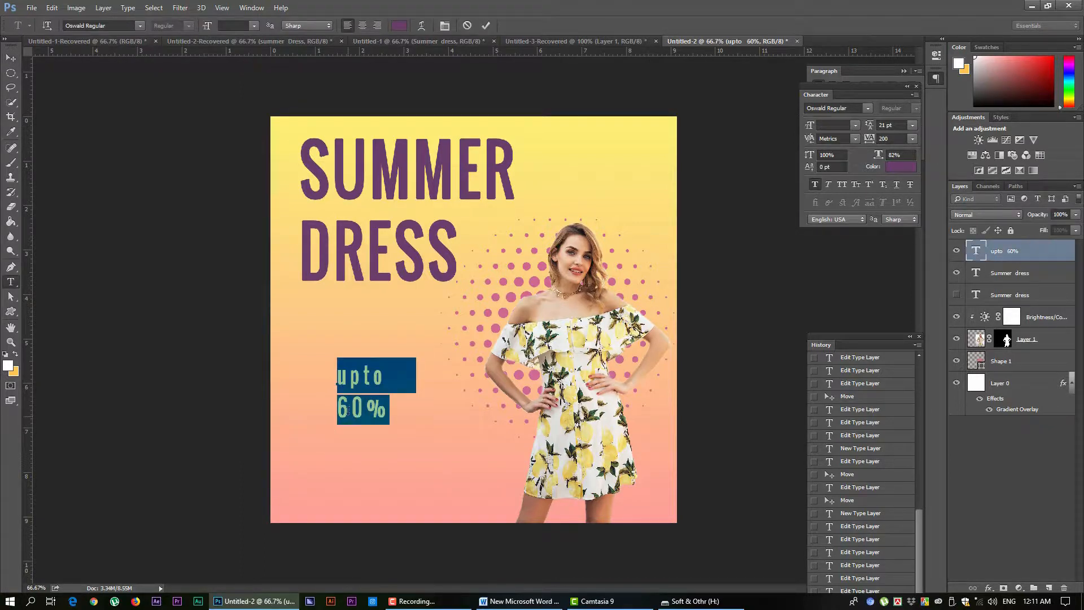
{"action": "left_click", "coordinate": [387, 375]}
{"action": "left_click_drag", "start_coordinate": [387, 375], "coordinate": [370, 375]}
{"action": "key", "text": "BackSpace"}
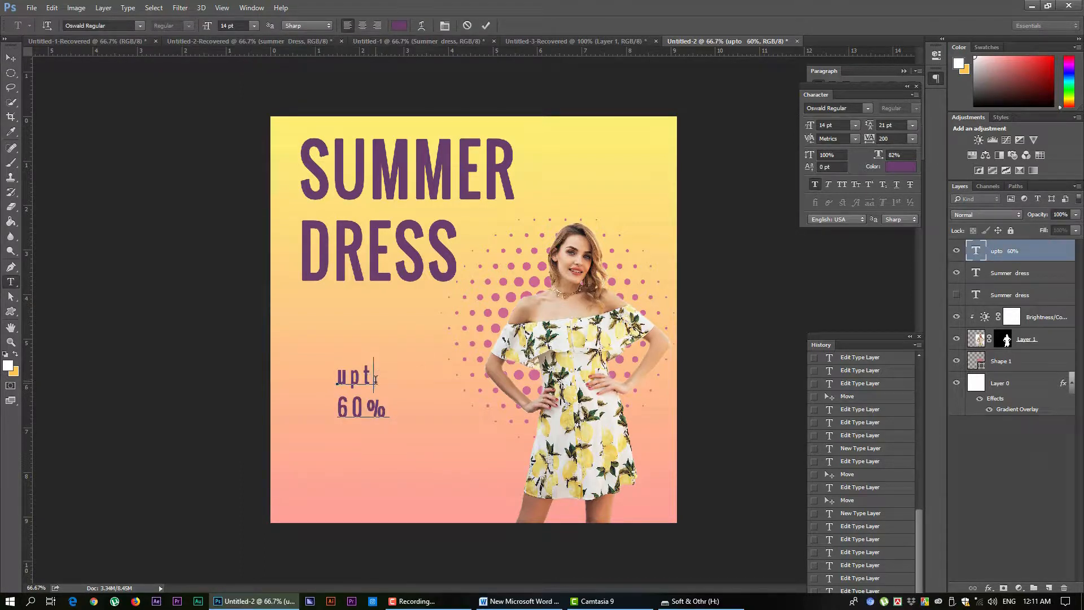
{"action": "key", "text": "BackSpace"}
{"action": "type", "text": "to"}
Turn off faux bold for the word "upto", trying all caps and superscript on it without keeping them.
{"action": "double_click", "coordinate": [377, 380]}
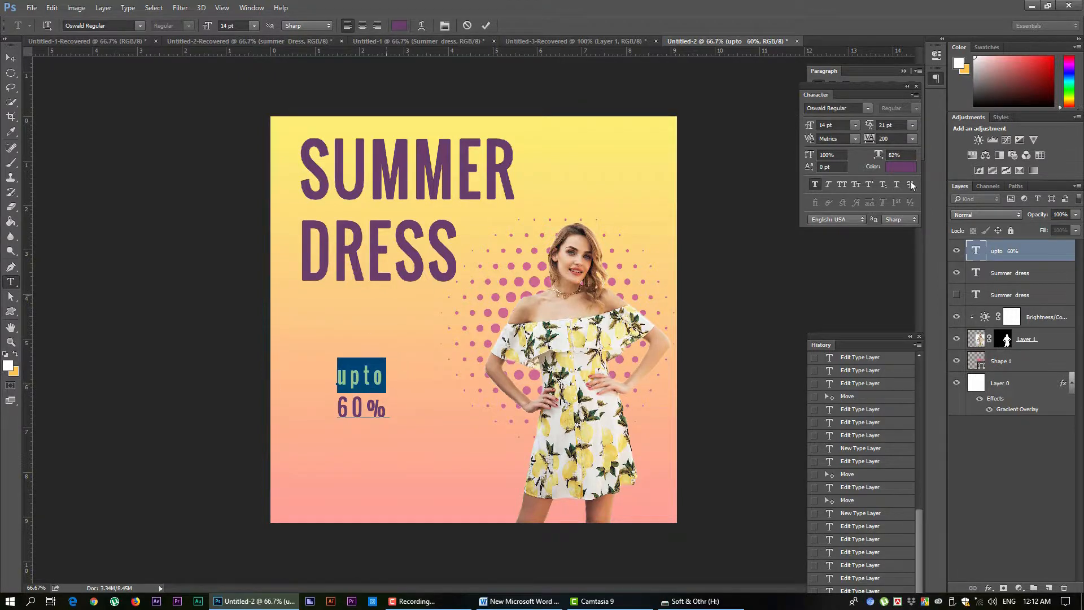
{"action": "left_click", "coordinate": [848, 185]}
{"action": "left_click", "coordinate": [818, 184]}
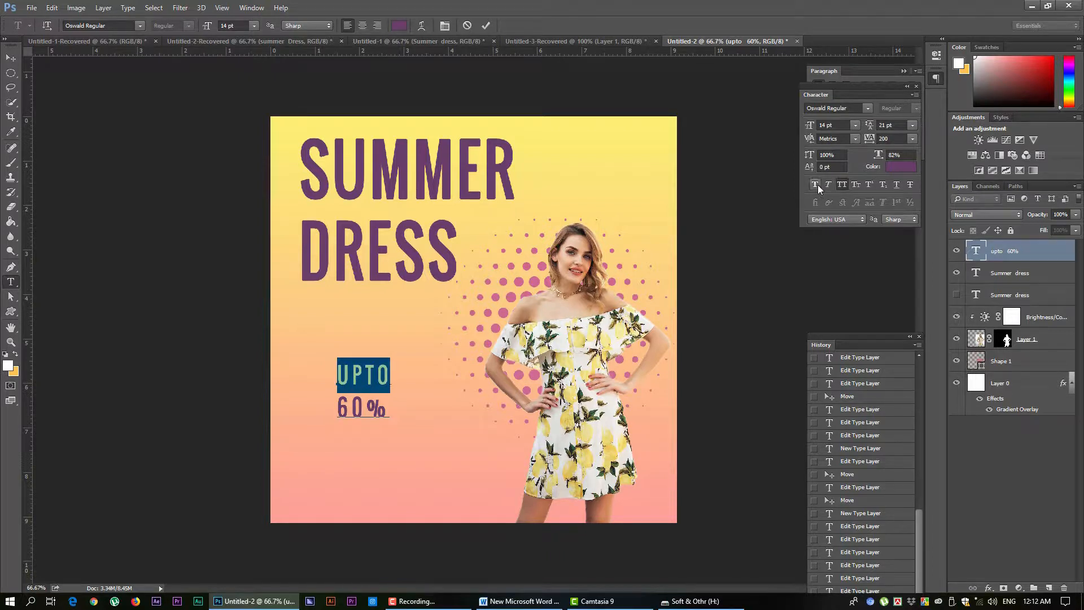
{"action": "left_click", "coordinate": [870, 186]}
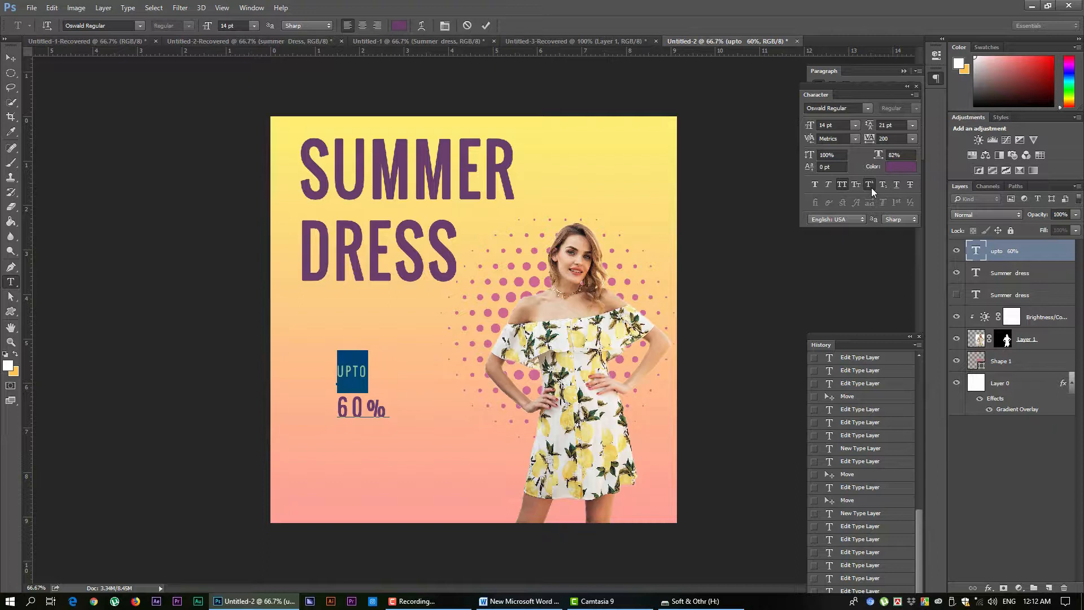
{"action": "left_click", "coordinate": [871, 186]}
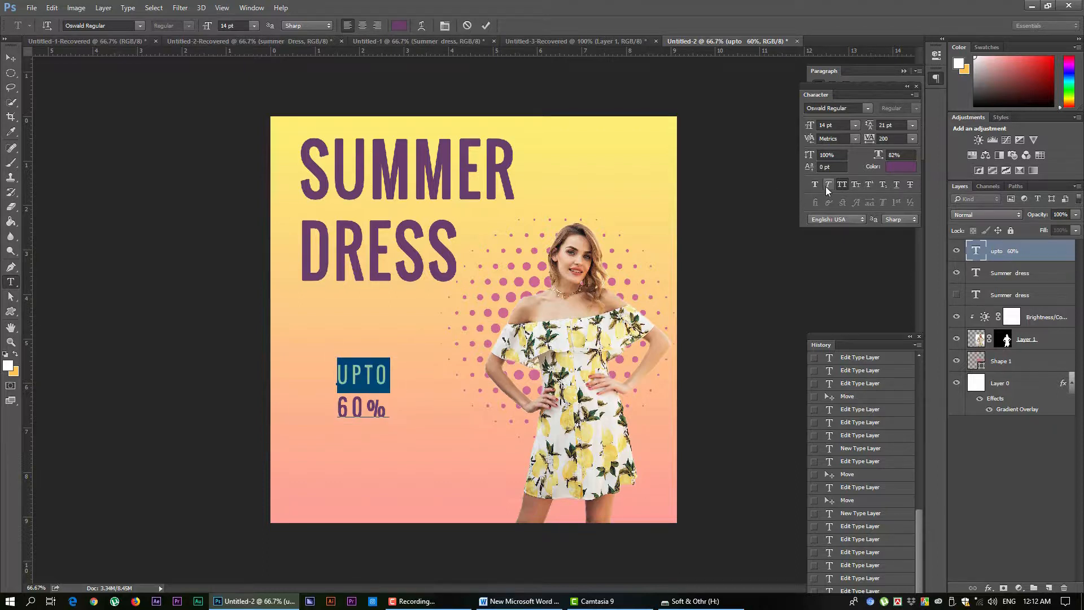
{"action": "left_click", "coordinate": [845, 185]}
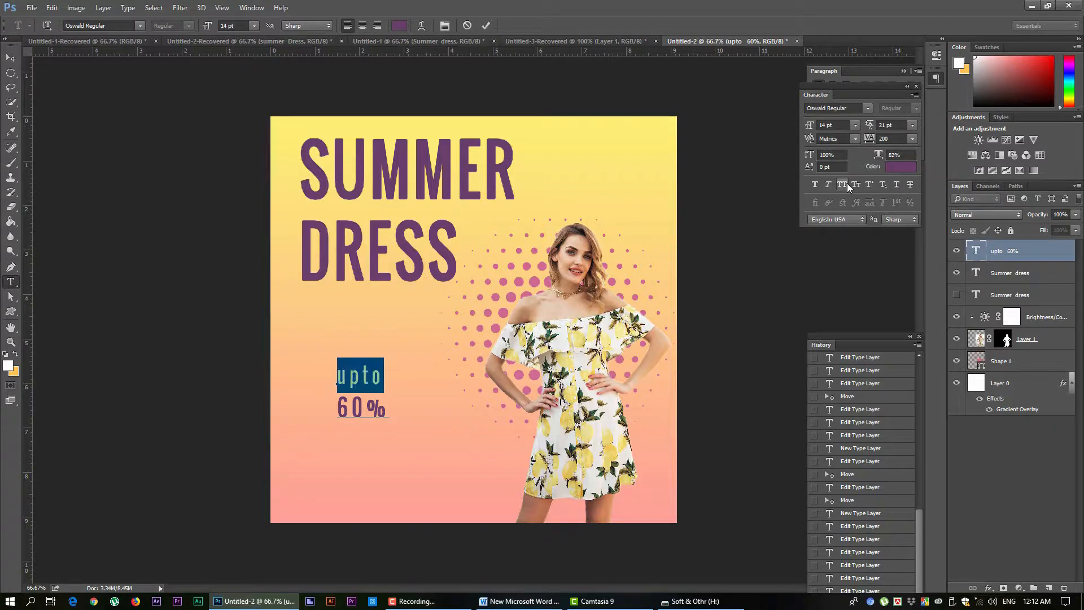
{"action": "left_click", "coordinate": [14, 57]}
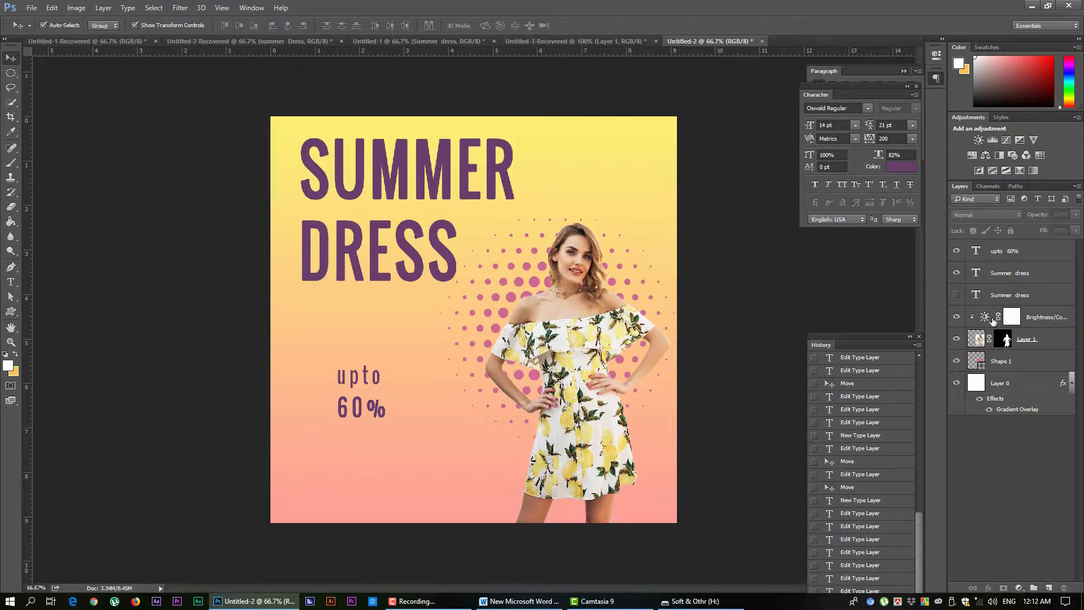
Try the dark purple #691a68 as the color of the whole "upto 60%" text.
{"action": "double_click", "coordinate": [976, 251]}
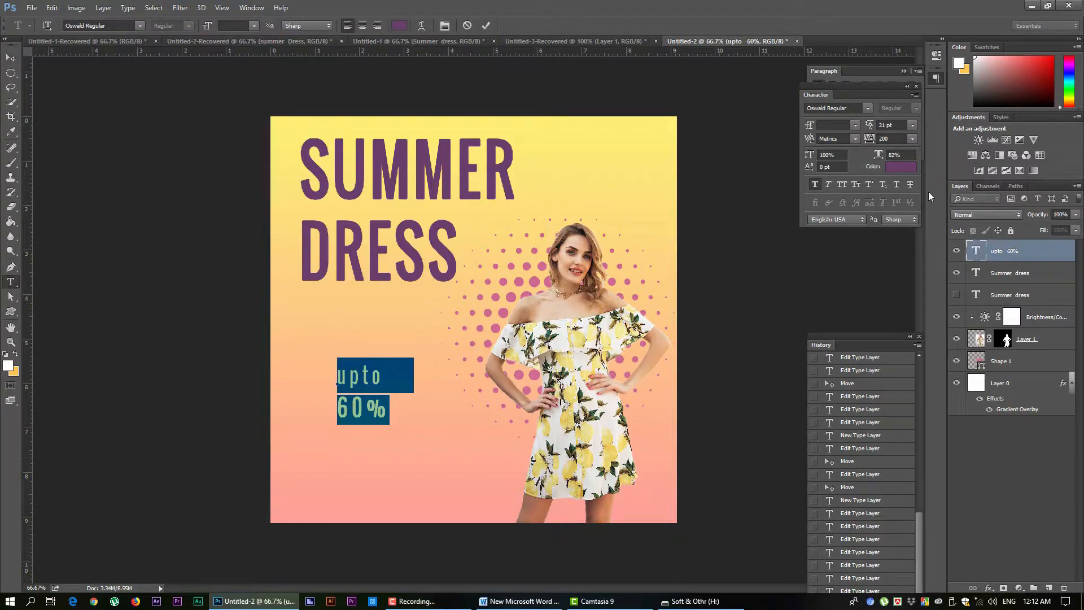
{"action": "left_click", "coordinate": [901, 167]}
{"action": "left_click", "coordinate": [869, 350]}
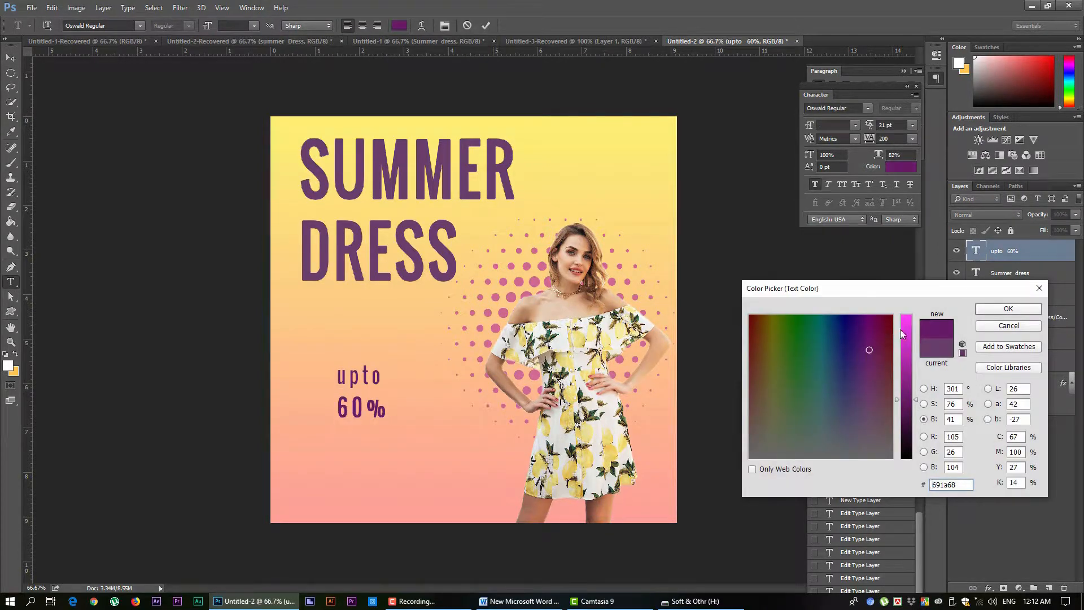
{"action": "key", "text": "Return"}
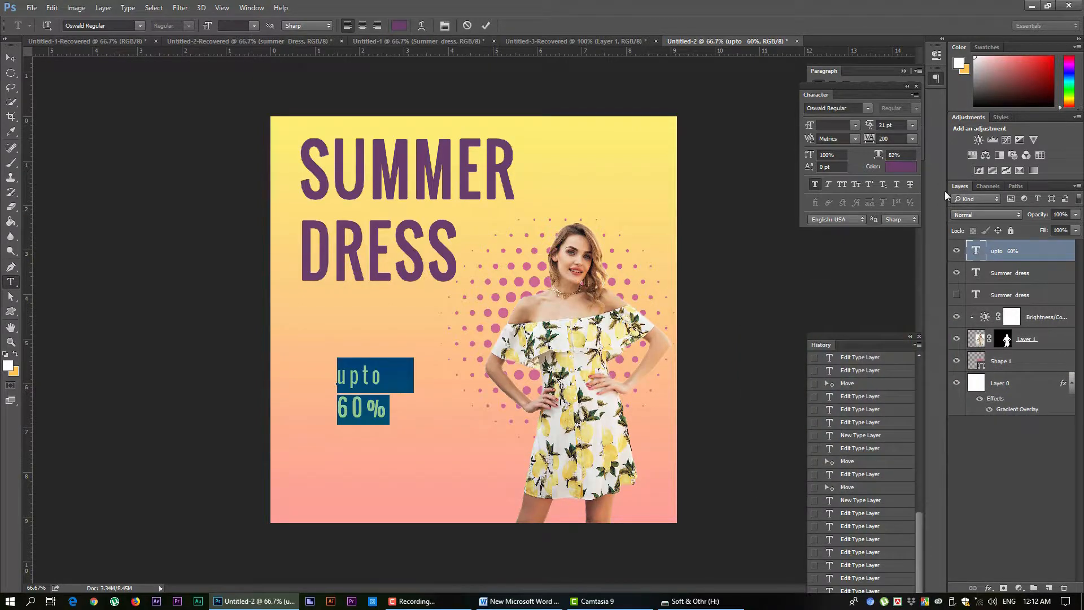
Recolor the whole "upto 60%" text bright purple, #c639ef, after trying other hues such as orange.
{"action": "left_click", "coordinate": [902, 171]}
{"action": "left_click_drag", "start_coordinate": [789, 362], "coordinate": [761, 272]}
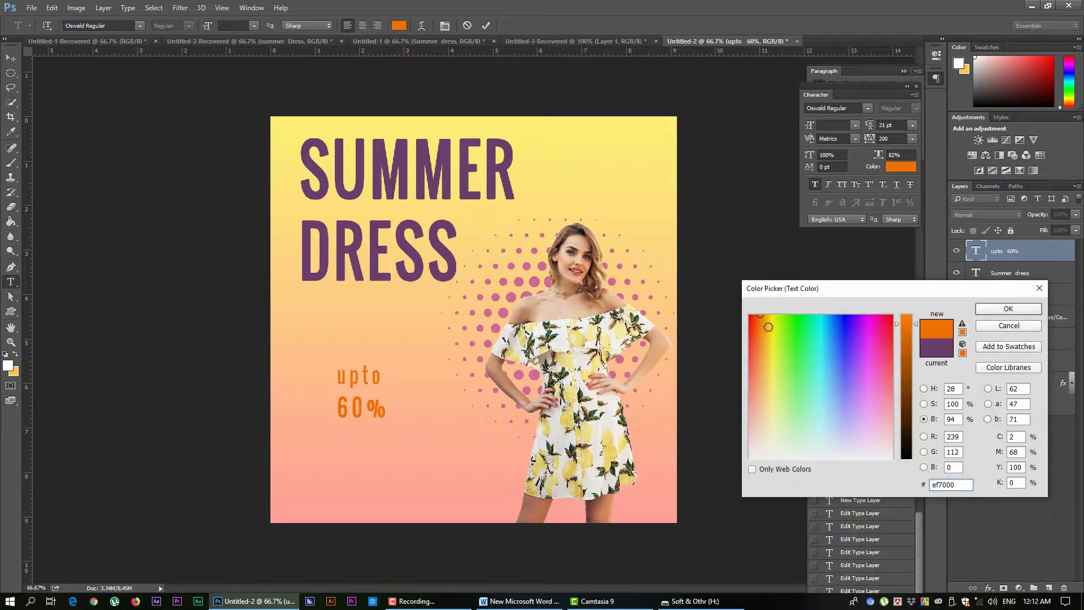
{"action": "mouse_move", "coordinate": [760, 315]}
{"action": "left_mouse_down"}
{"action": "mouse_move", "coordinate": [787, 333]}
{"action": "mouse_move", "coordinate": [802, 317]}
{"action": "mouse_move", "coordinate": [758, 339]}
{"action": "mouse_move", "coordinate": [773, 376]}
{"action": "mouse_move", "coordinate": [816, 399]}
{"action": "left_mouse_up"}
{"action": "mouse_move", "coordinate": [846, 334]}
{"action": "left_mouse_down"}
{"action": "mouse_move", "coordinate": [830, 319]}
{"action": "mouse_move", "coordinate": [822, 330]}
{"action": "mouse_move", "coordinate": [836, 353]}
{"action": "mouse_move", "coordinate": [875, 313]}
{"action": "mouse_move", "coordinate": [866, 298]}
{"action": "mouse_move", "coordinate": [841, 308]}
{"action": "mouse_move", "coordinate": [864, 349]}
{"action": "left_mouse_up"}
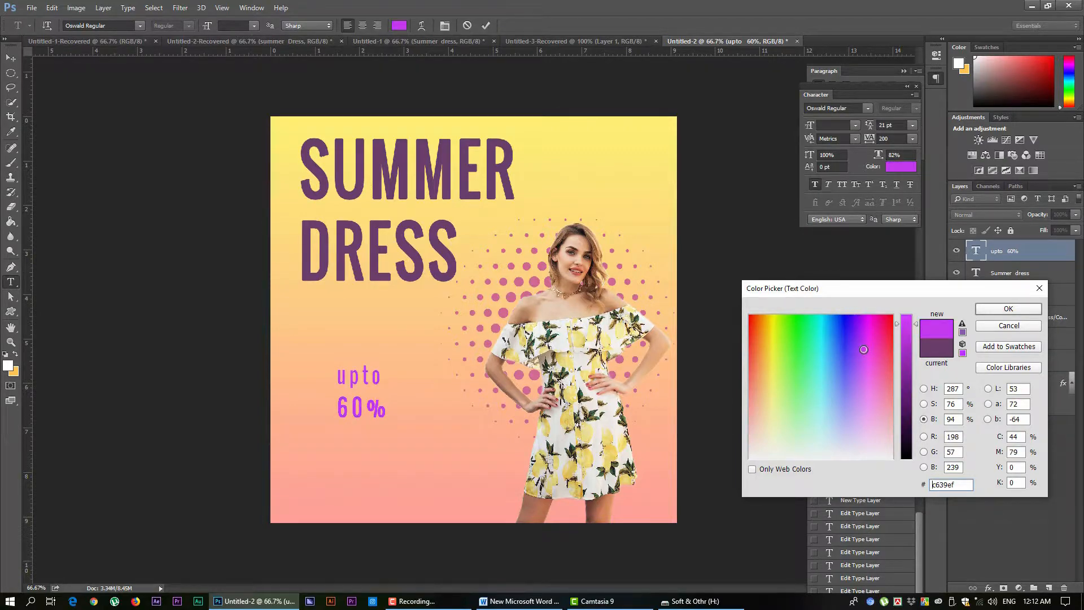
{"action": "left_click", "coordinate": [1008, 309]}
Draw a custom serrated seal shape about 420 px wide and high over the "upto 60%" text.
{"action": "left_click", "coordinate": [11, 311]}
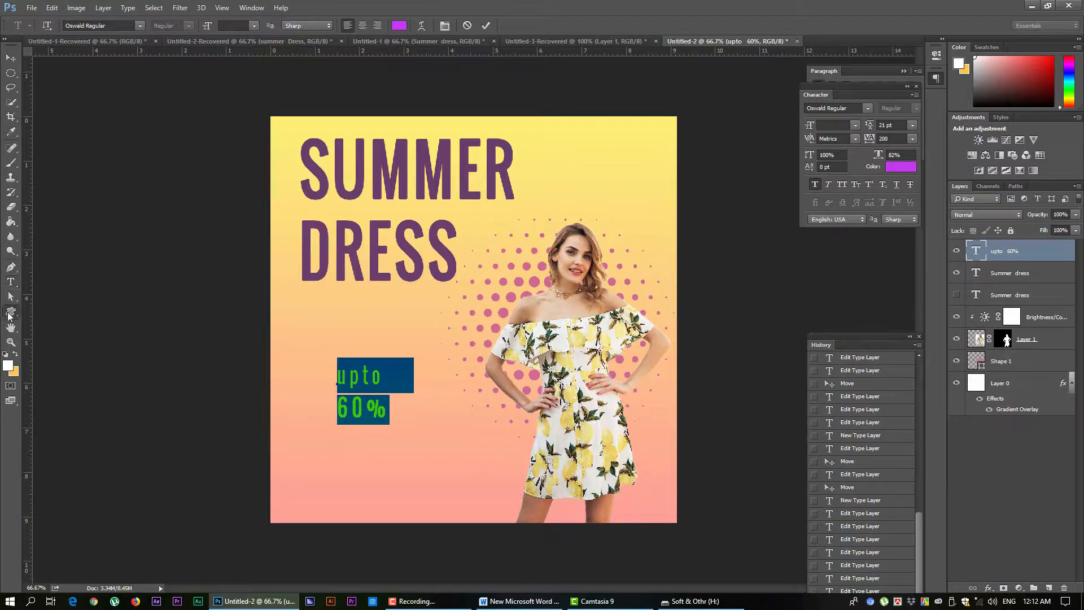
{"action": "left_click", "coordinate": [52, 363]}
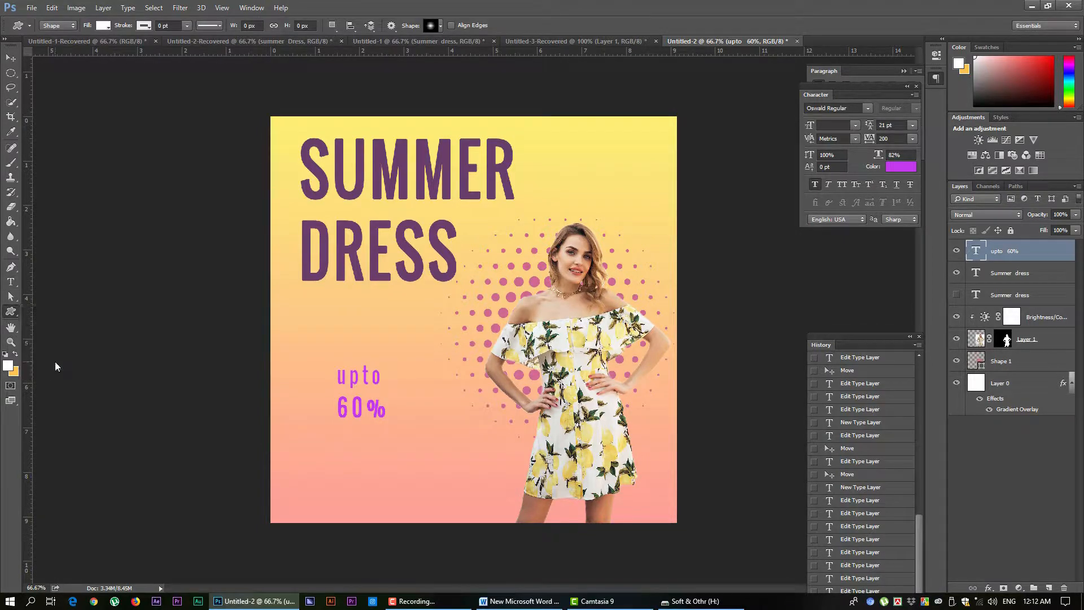
{"action": "left_click", "coordinate": [440, 28]}
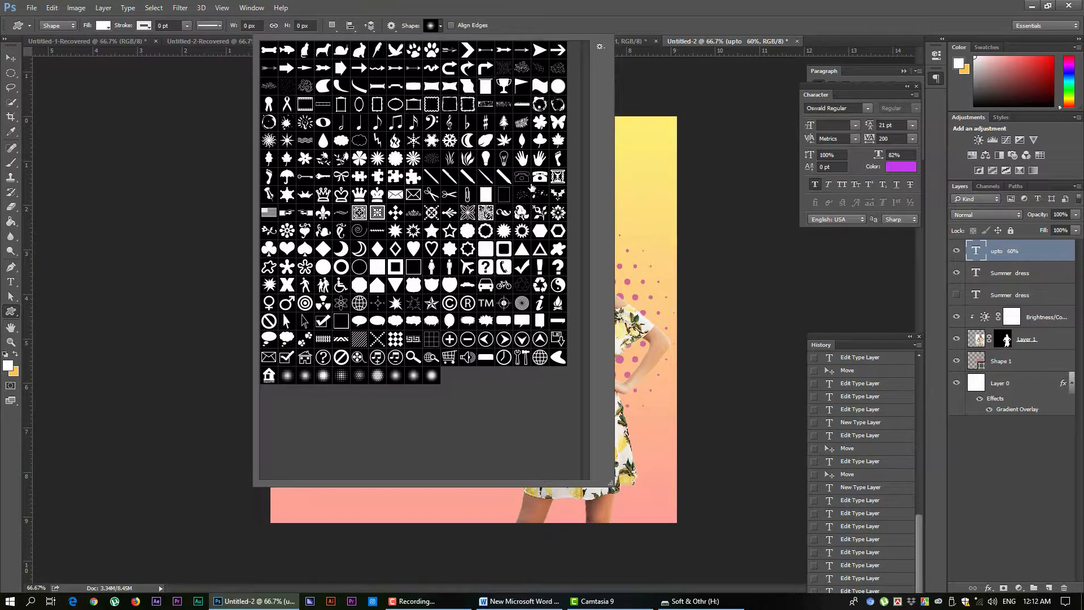
{"action": "left_click", "coordinate": [558, 86]}
{"action": "left_click", "coordinate": [440, 26]}
{"action": "left_click_drag", "start_coordinate": [330, 356], "coordinate": [410, 435]}
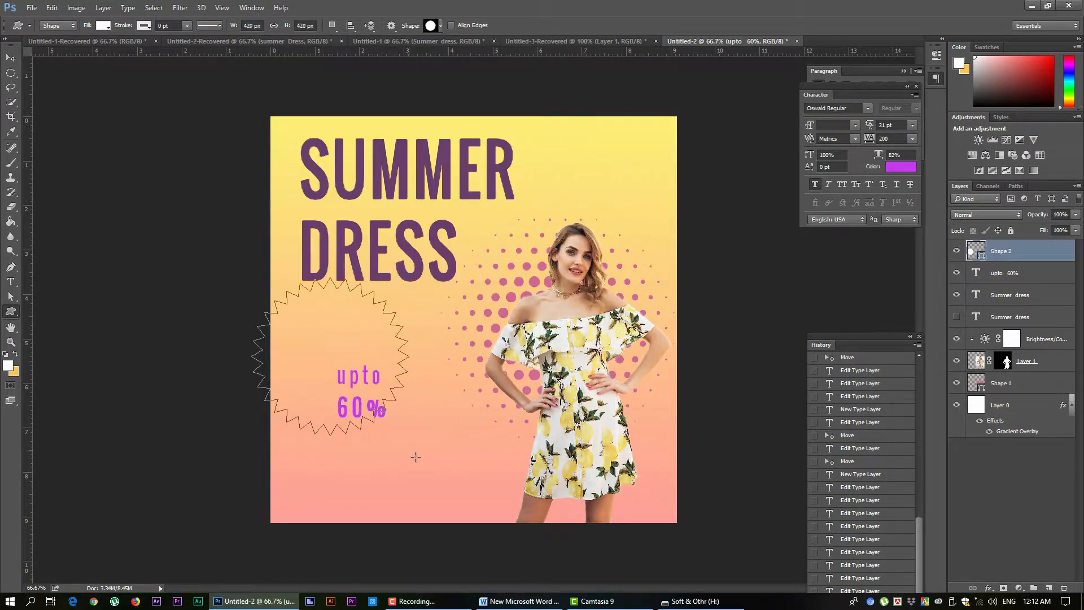
Fill the serrated seal shape with a terracotta red swatch.
{"action": "left_click", "coordinate": [104, 24]}
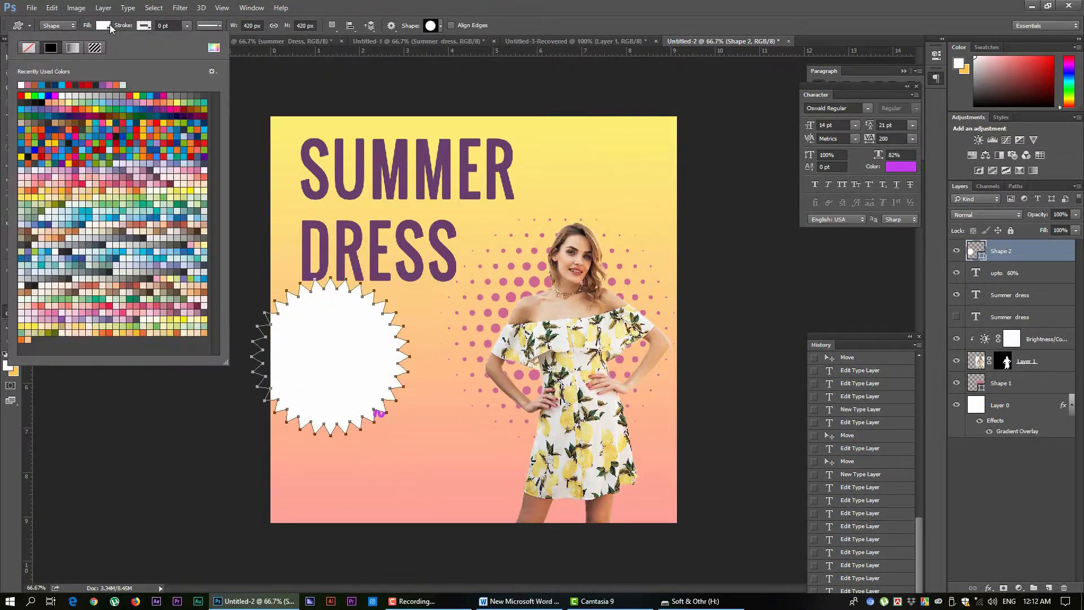
{"action": "left_click", "coordinate": [120, 163]}
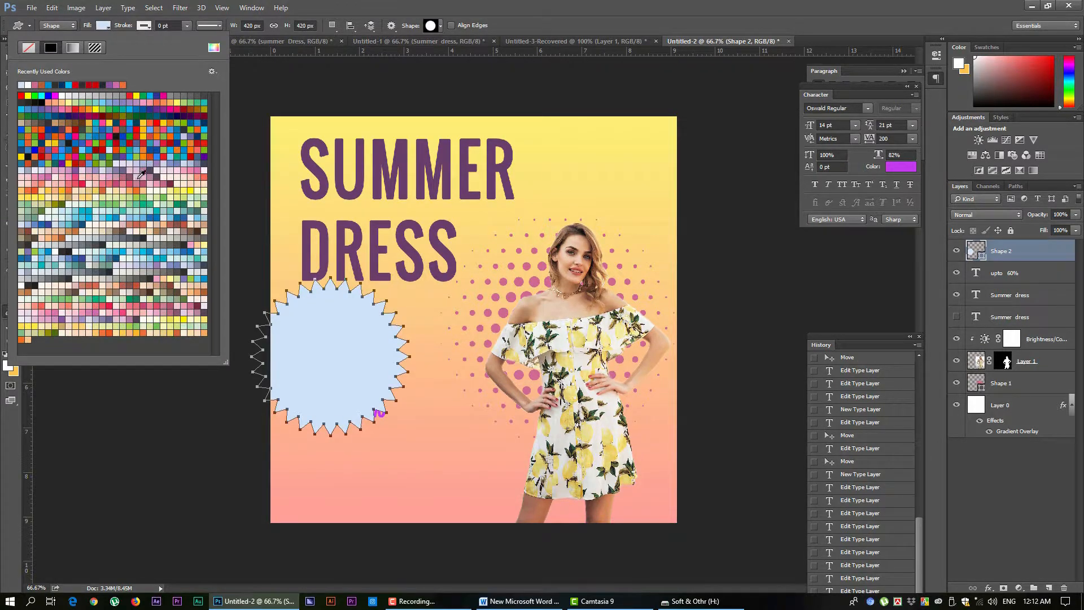
{"action": "left_click", "coordinate": [142, 225]}
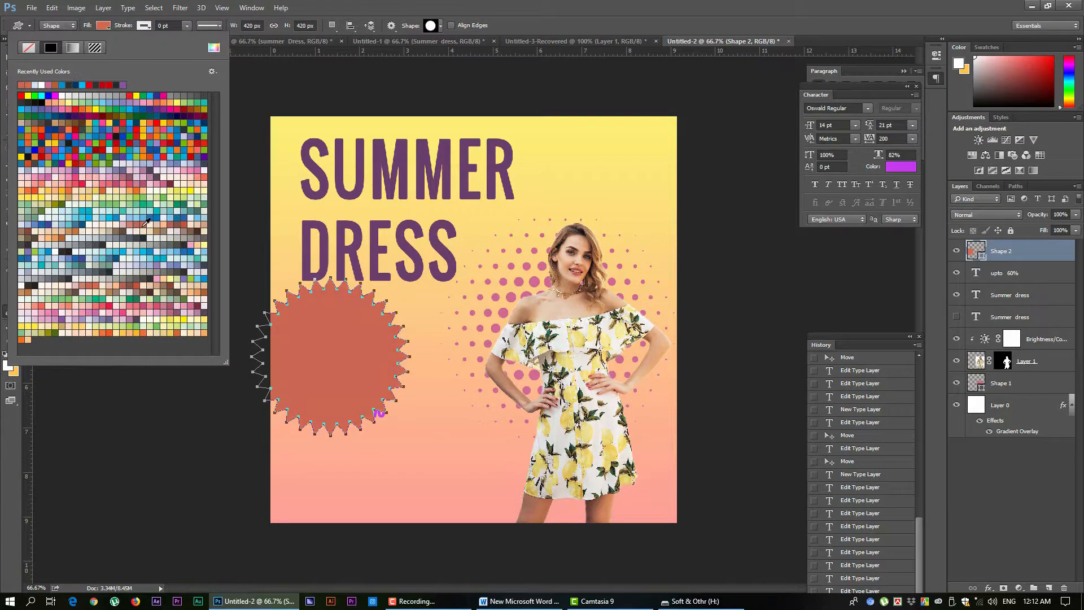
{"action": "left_click", "coordinate": [151, 222]}
{"action": "left_click", "coordinate": [151, 227]}
{"action": "key", "text": "Escape"}
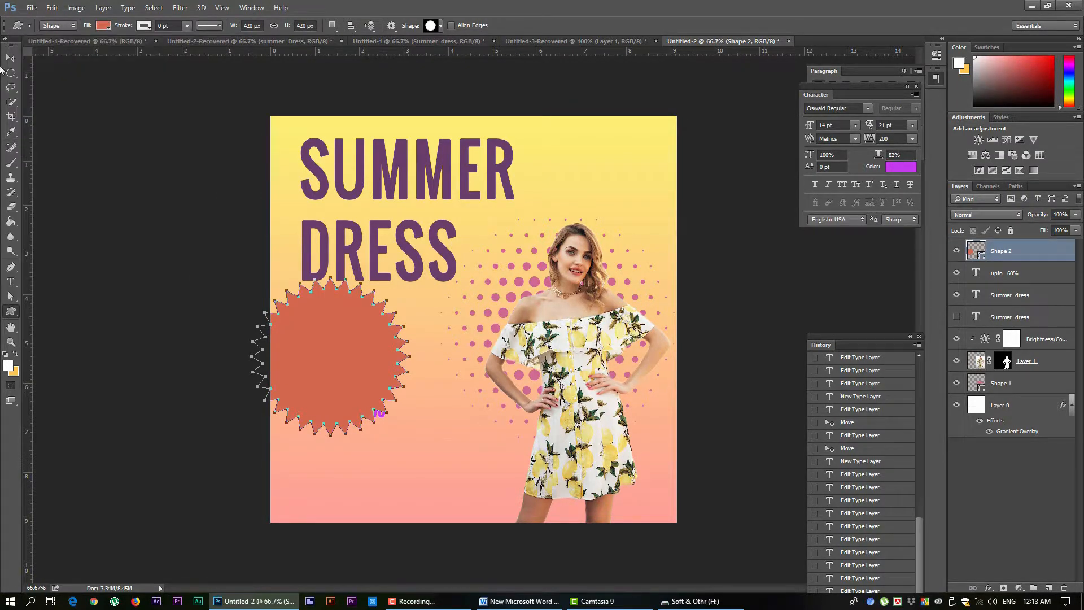
Center the seal shape on the "upto 60%" text and move the text layer above the shape's layer.
{"action": "key", "text": "v"}
{"action": "left_click_drag", "start_coordinate": [324, 317], "coordinate": [354, 352]}
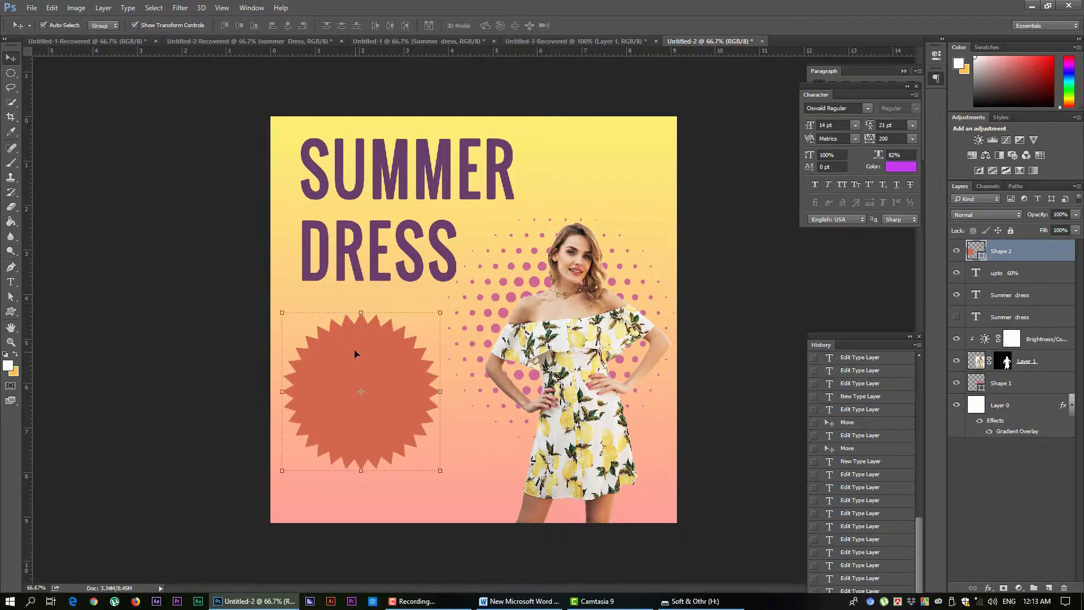
{"action": "left_click", "coordinate": [1006, 278]}
{"action": "left_click_drag", "start_coordinate": [1007, 275], "coordinate": [1004, 248]}
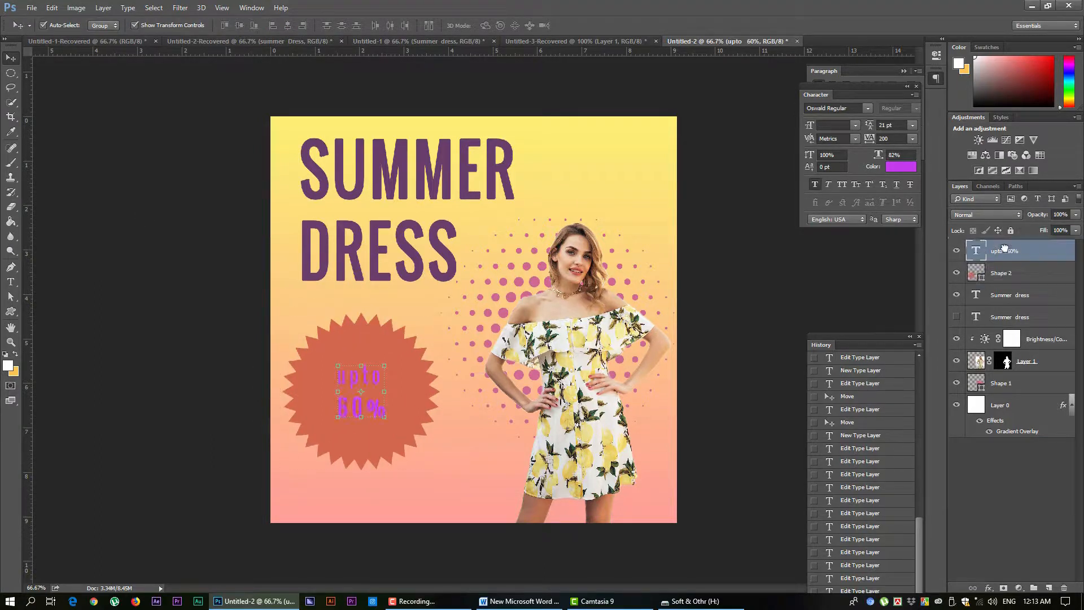
Recolor the whole "upto 60%" text yellow, #efe652, and shift it slightly up within the seal.
{"action": "double_click", "coordinate": [975, 249]}
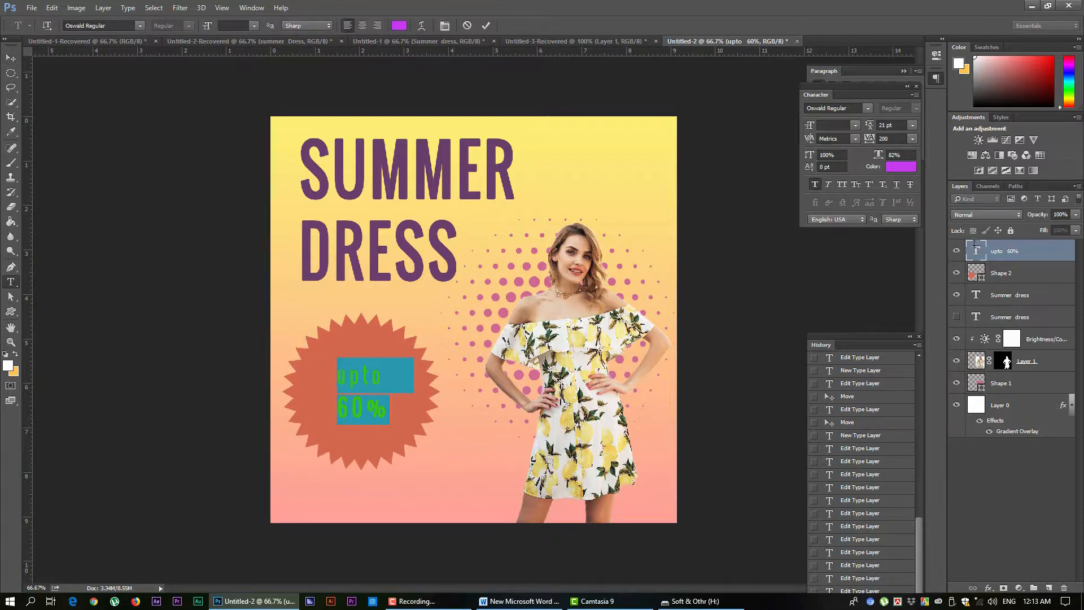
{"action": "left_click", "coordinate": [902, 167]}
{"action": "left_click", "coordinate": [822, 322]}
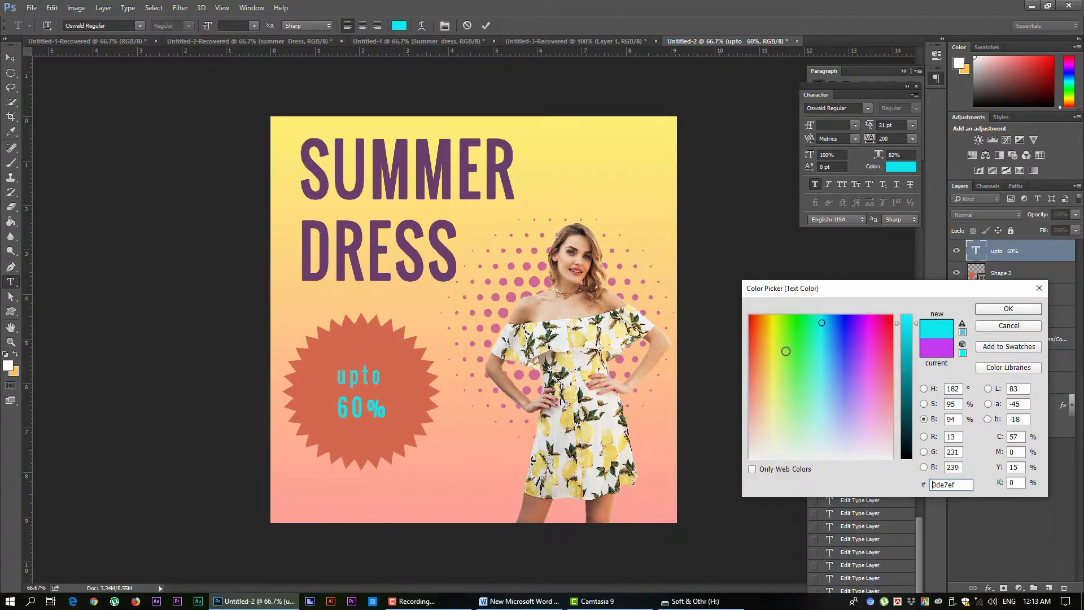
{"action": "left_click", "coordinate": [786, 351]}
{"action": "mouse_move", "coordinate": [791, 340]}
{"action": "left_mouse_down"}
{"action": "mouse_move", "coordinate": [767, 333]}
{"action": "mouse_move", "coordinate": [771, 364]}
{"action": "left_mouse_up"}
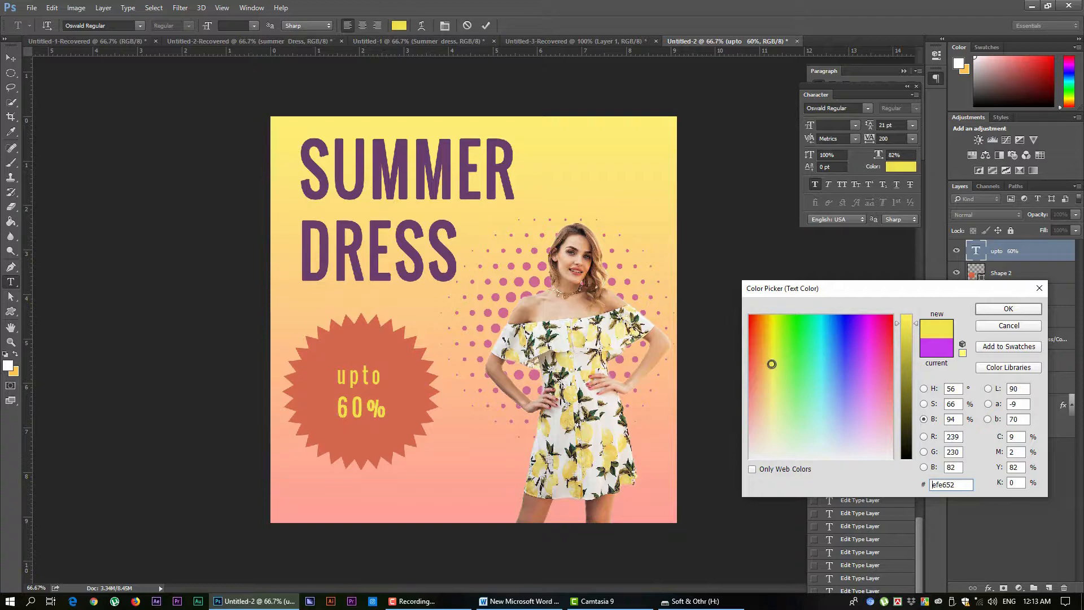
{"action": "left_click", "coordinate": [1008, 309]}
{"action": "left_click", "coordinate": [10, 57]}
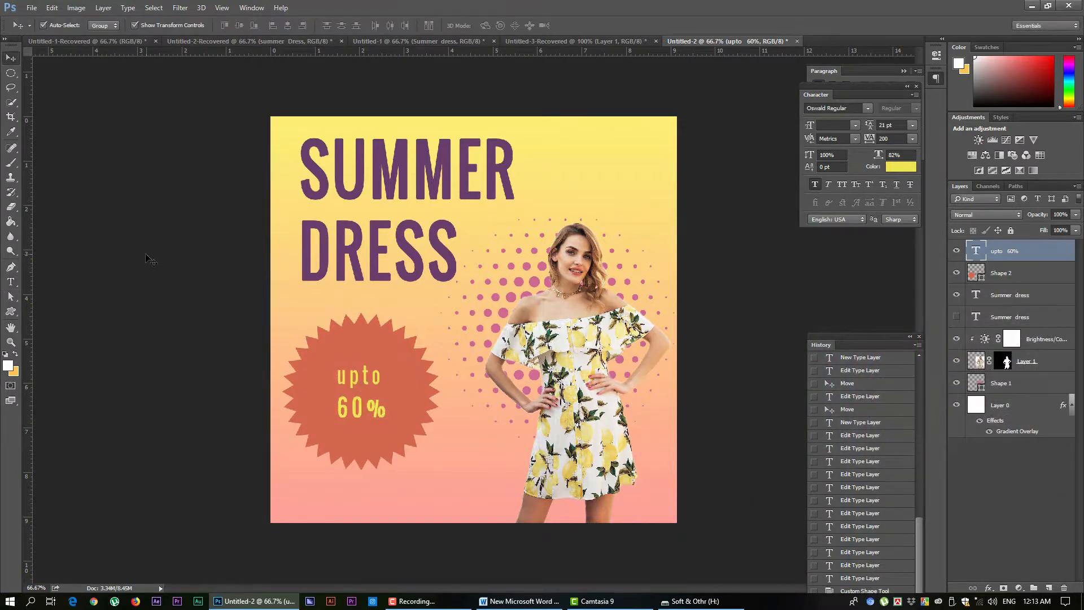
{"action": "left_click_drag", "start_coordinate": [356, 384], "coordinate": [356, 372]}
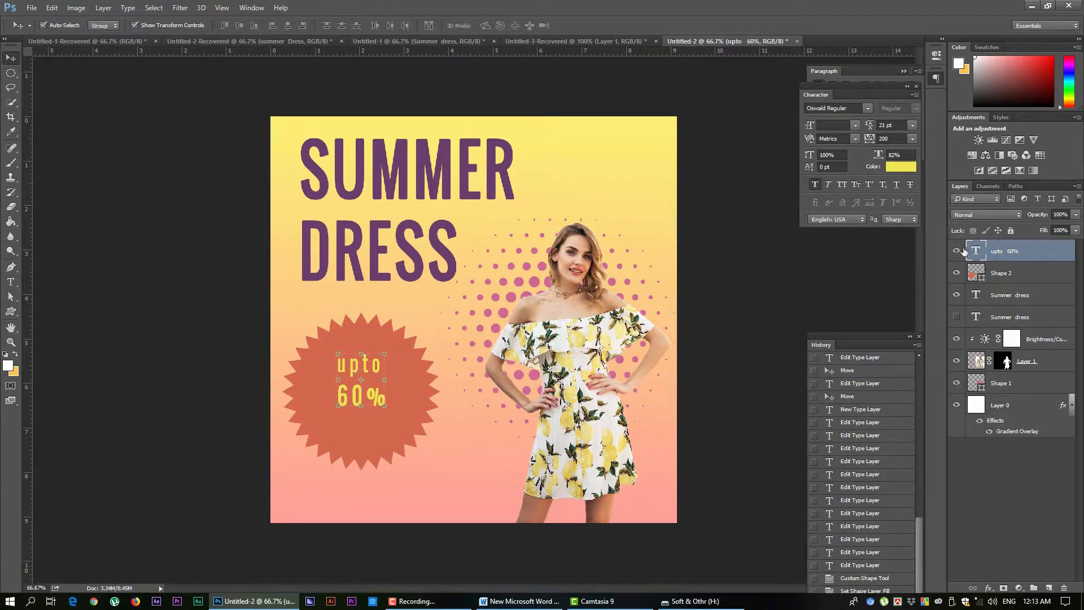
Copy the "Super sale" line from the open Word document and return to the Photoshop poster.
{"action": "left_click", "coordinate": [516, 602]}
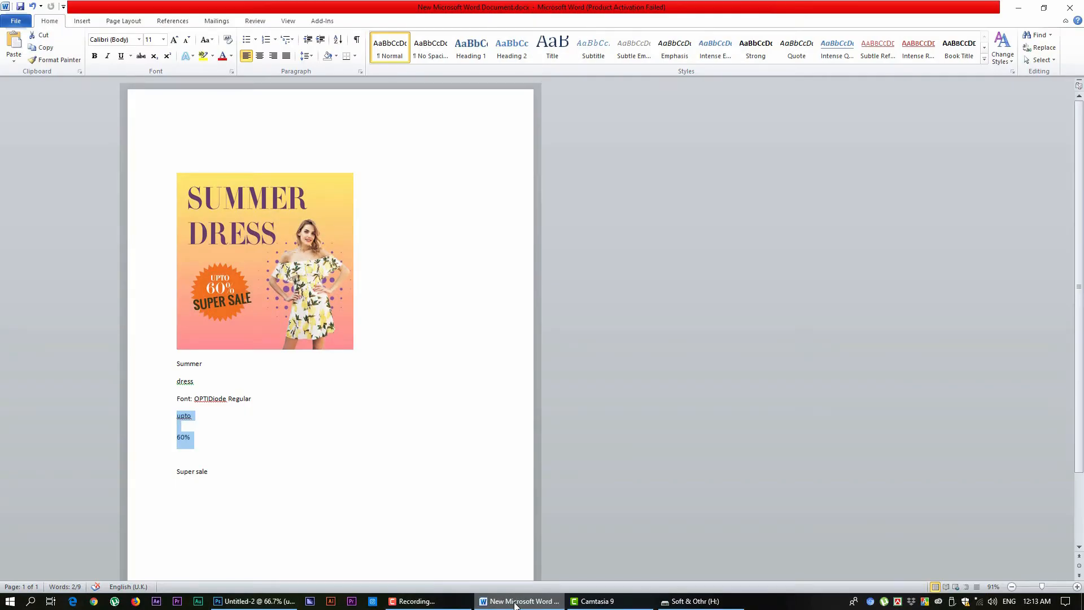
{"action": "scroll", "coordinate": [228, 477], "scroll_direction": "down", "scroll_amount": 2}
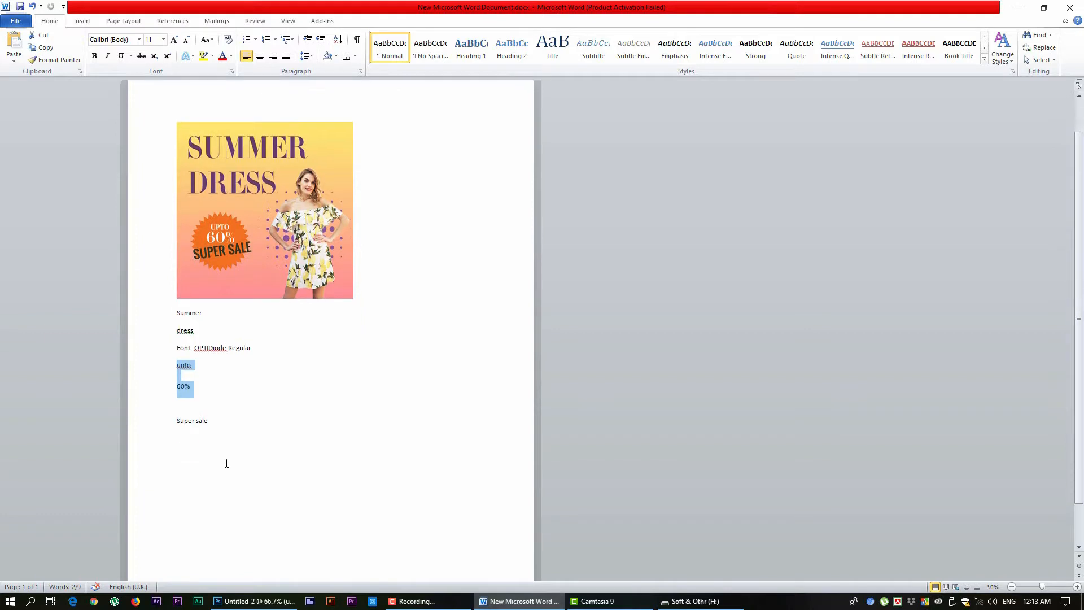
{"action": "left_click", "coordinate": [206, 421]}
{"action": "left_click", "coordinate": [130, 423]}
{"action": "key", "text": "ctrl+c"}
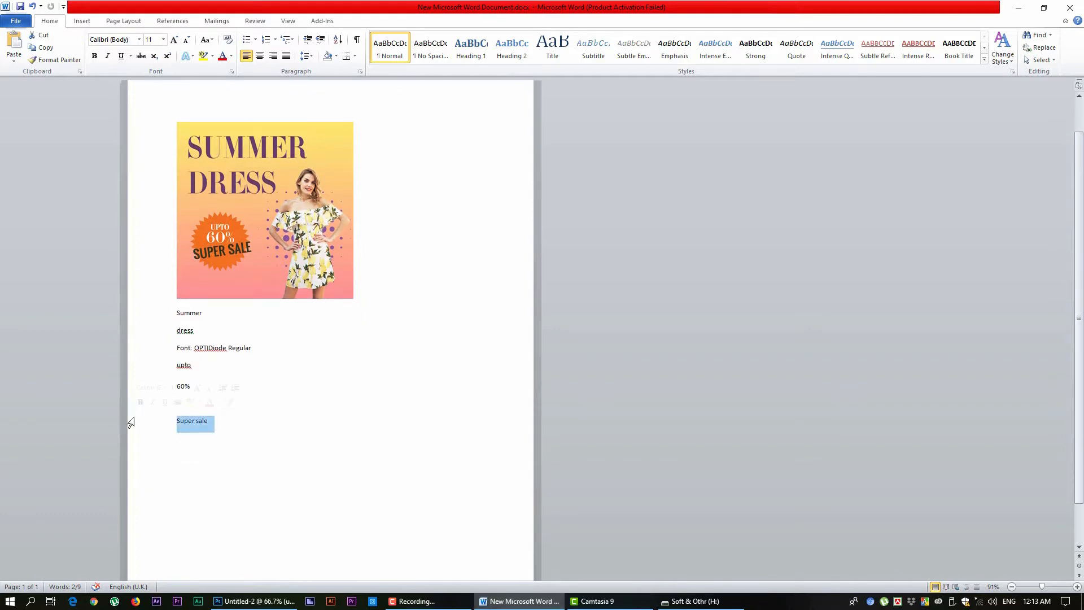
{"action": "right_click", "coordinate": [207, 429]}
{"action": "left_click", "coordinate": [229, 259]}
{"action": "scroll", "coordinate": [339, 444], "scroll_direction": "up", "scroll_amount": 2}
{"action": "scroll", "coordinate": [341, 441], "scroll_direction": "down", "scroll_amount": 4}
{"action": "left_click", "coordinate": [511, 600]}
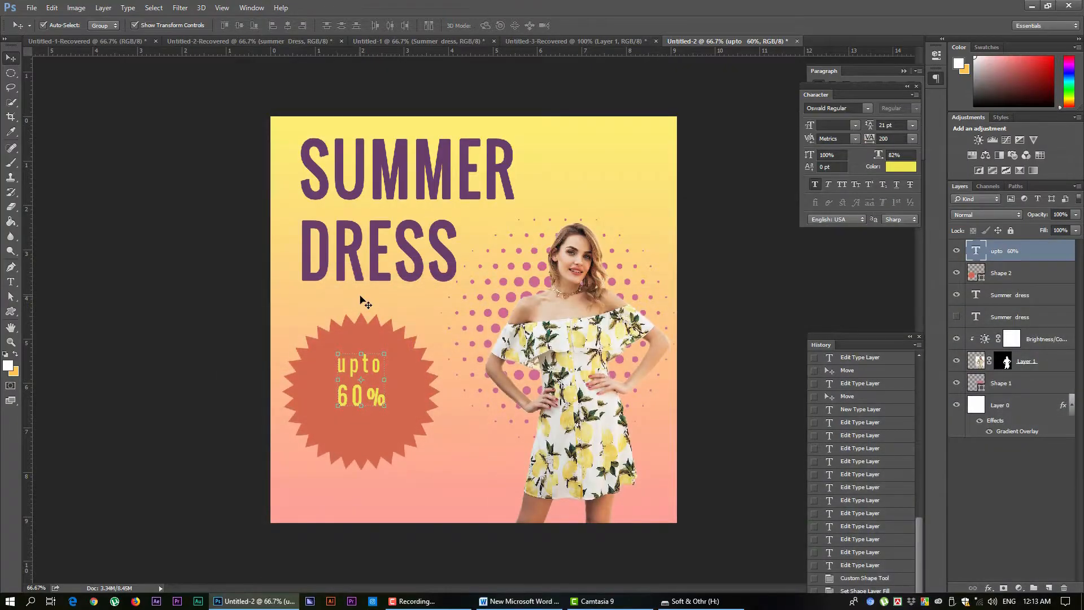
Add a new text layer reading "Super sale" on the seal, directly below "60%".
{"action": "left_click", "coordinate": [16, 284]}
{"action": "left_click", "coordinate": [318, 435]}
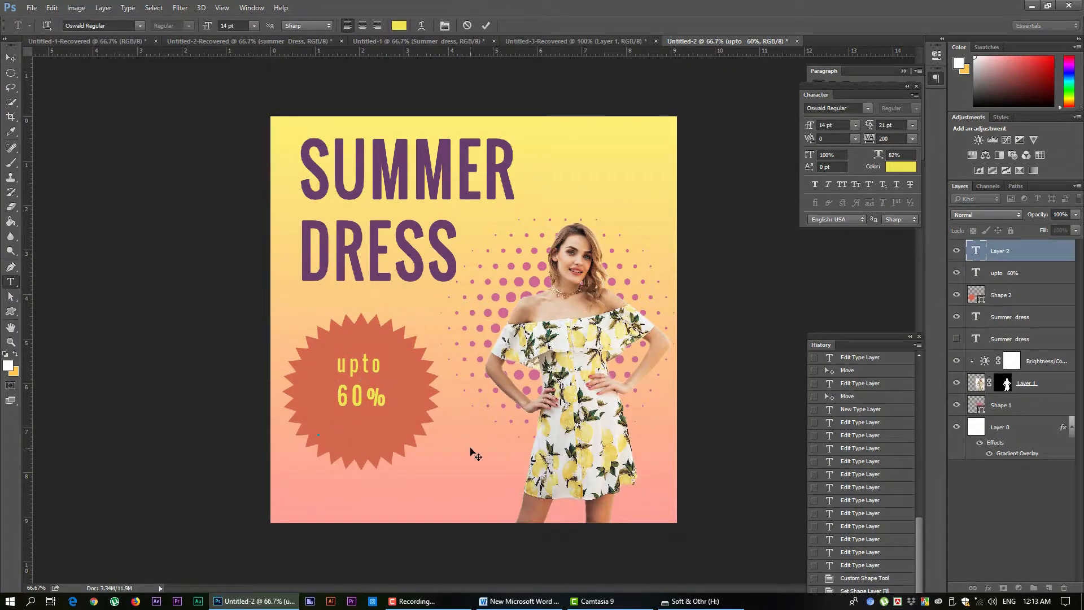
{"action": "key", "text": "ctrl+v"}
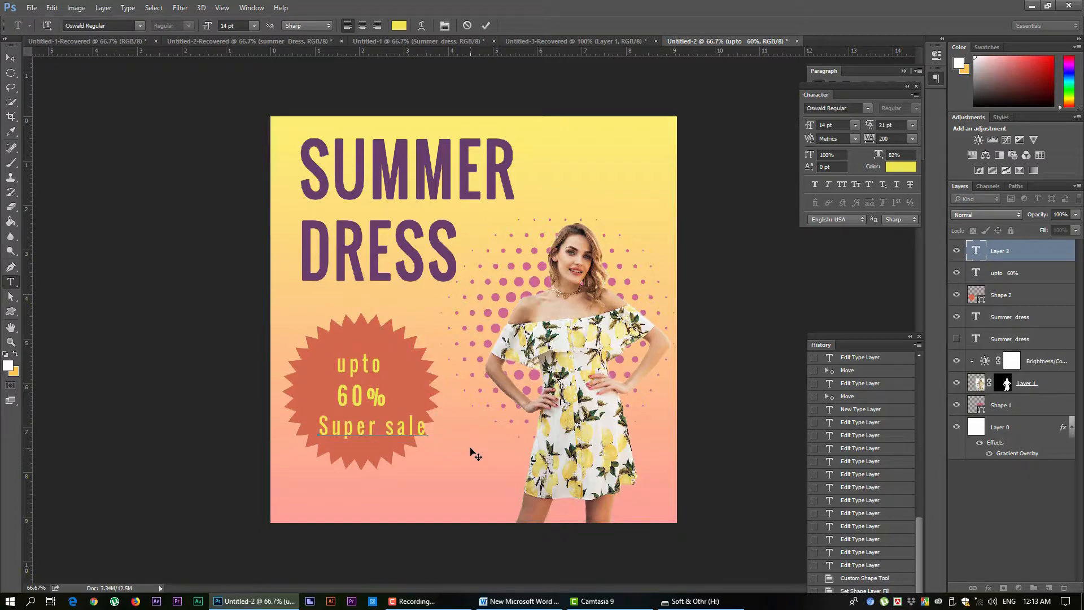
Recolor the "Super sale" text mint green, #13efae.
{"action": "double_click", "coordinate": [977, 251]}
{"action": "left_click", "coordinate": [902, 167]}
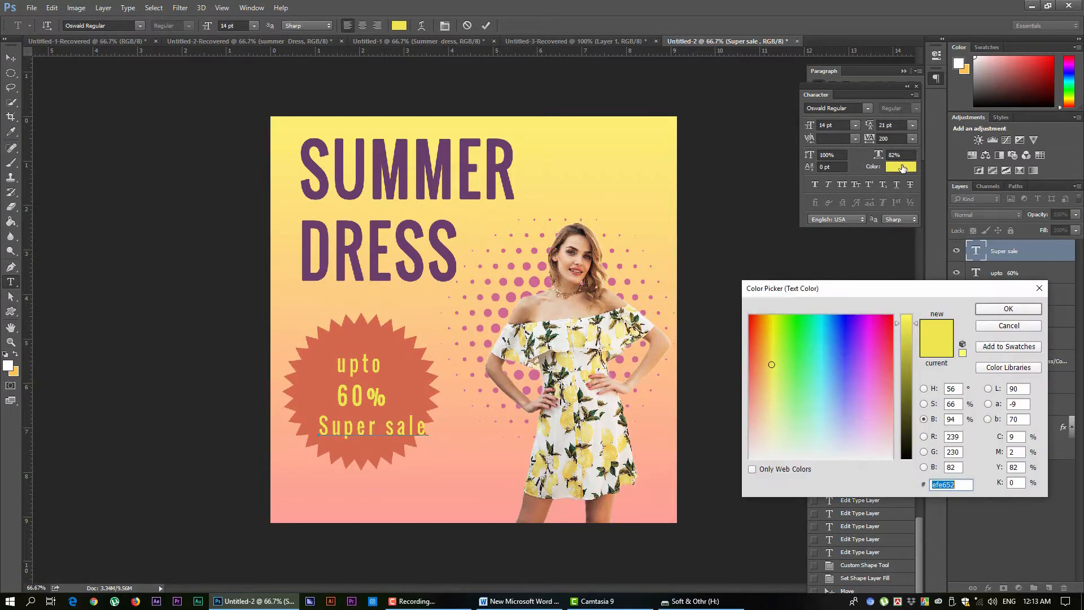
{"action": "left_click", "coordinate": [805, 340]}
{"action": "mouse_move", "coordinate": [868, 353]}
{"action": "left_mouse_down"}
{"action": "mouse_move", "coordinate": [852, 295]}
{"action": "mouse_move", "coordinate": [853, 308]}
{"action": "left_mouse_up"}
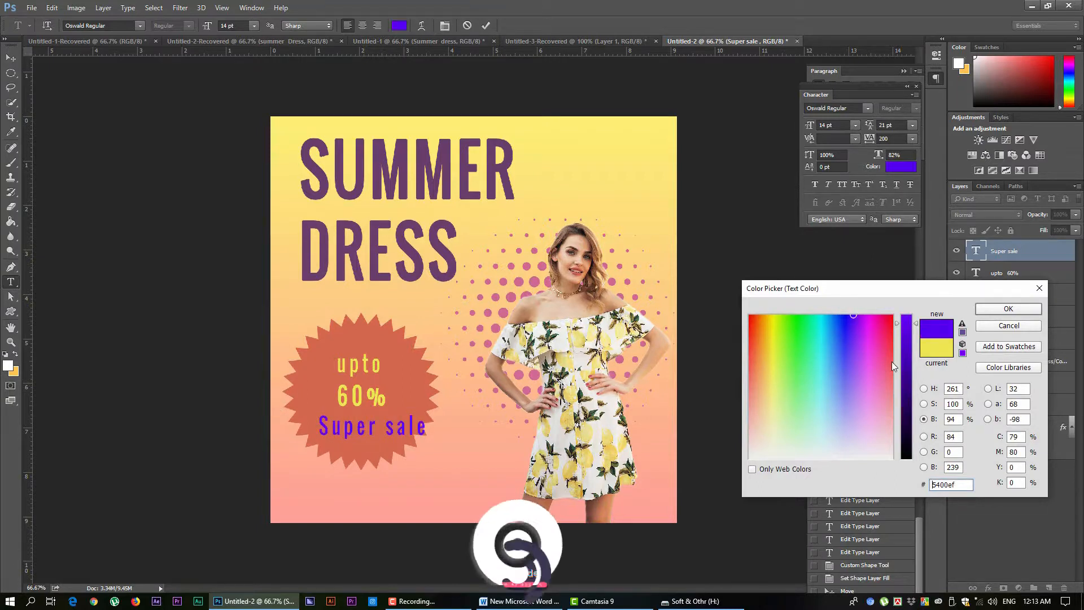
{"action": "left_click", "coordinate": [863, 315]}
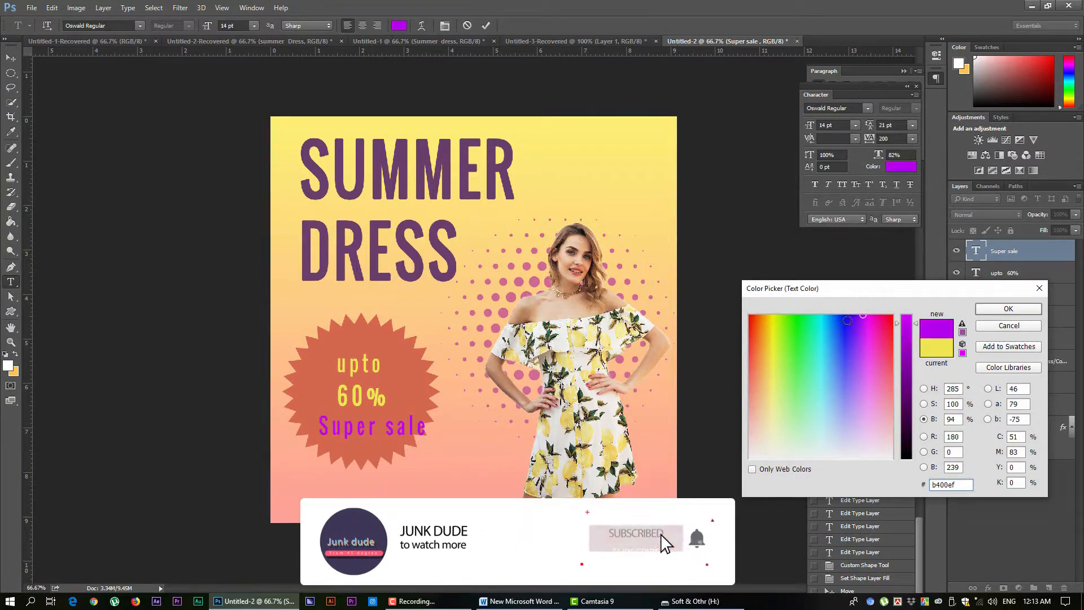
{"action": "left_click", "coordinate": [818, 318]}
{"action": "mouse_move", "coordinate": [817, 319]}
{"action": "left_mouse_down"}
{"action": "mouse_move", "coordinate": [803, 299]}
{"action": "mouse_move", "coordinate": [816, 319]}
{"action": "mouse_move", "coordinate": [827, 295]}
{"action": "mouse_move", "coordinate": [828, 314]}
{"action": "mouse_move", "coordinate": [811, 319]}
{"action": "mouse_move", "coordinate": [825, 295]}
{"action": "mouse_move", "coordinate": [818, 325]}
{"action": "mouse_move", "coordinate": [811, 308]}
{"action": "mouse_move", "coordinate": [823, 306]}
{"action": "mouse_move", "coordinate": [819, 374]}
{"action": "mouse_move", "coordinate": [813, 330]}
{"action": "mouse_move", "coordinate": [818, 344]}
{"action": "mouse_move", "coordinate": [823, 317]}
{"action": "mouse_move", "coordinate": [814, 326]}
{"action": "left_mouse_up"}
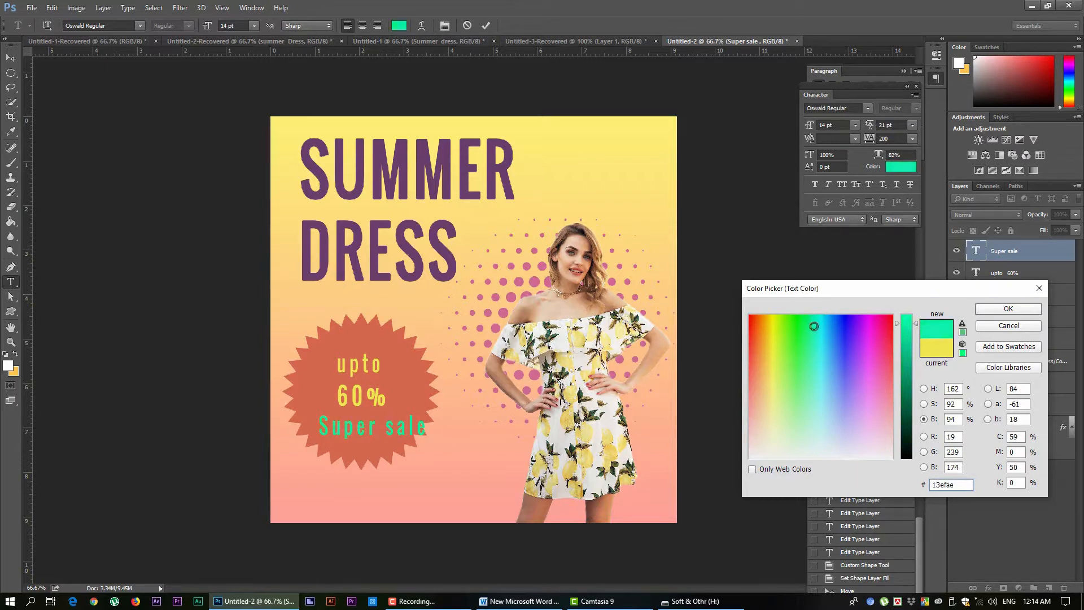
{"action": "left_click", "coordinate": [1008, 309]}
Format the "Super sale" text as OPTIDiode Regular in faux bold all caps and center it horizontally on the seal.
{"action": "double_click", "coordinate": [983, 254]}
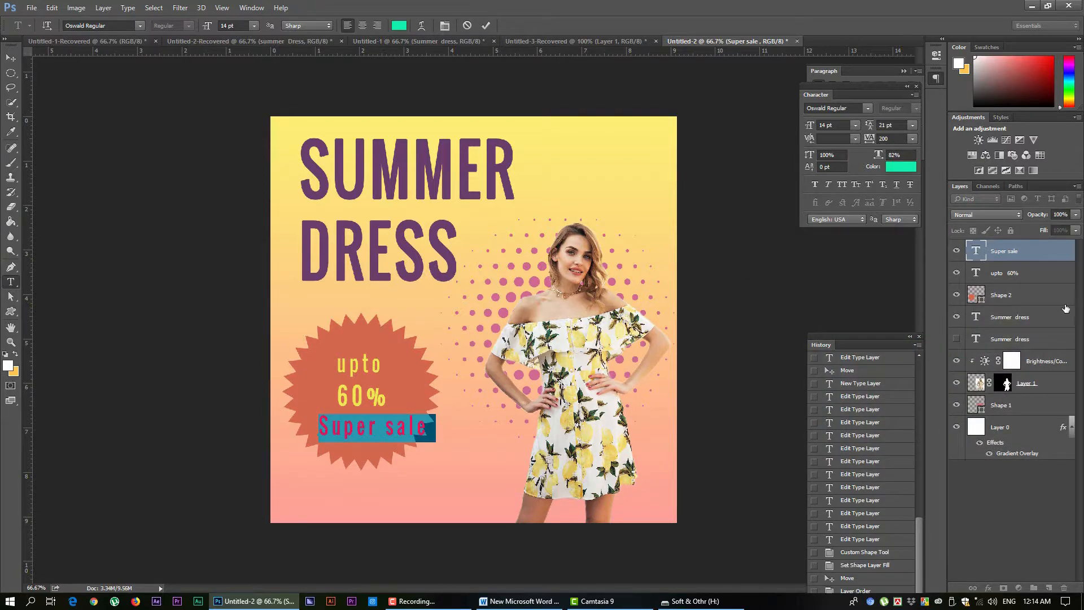
{"action": "left_click", "coordinate": [140, 26]}
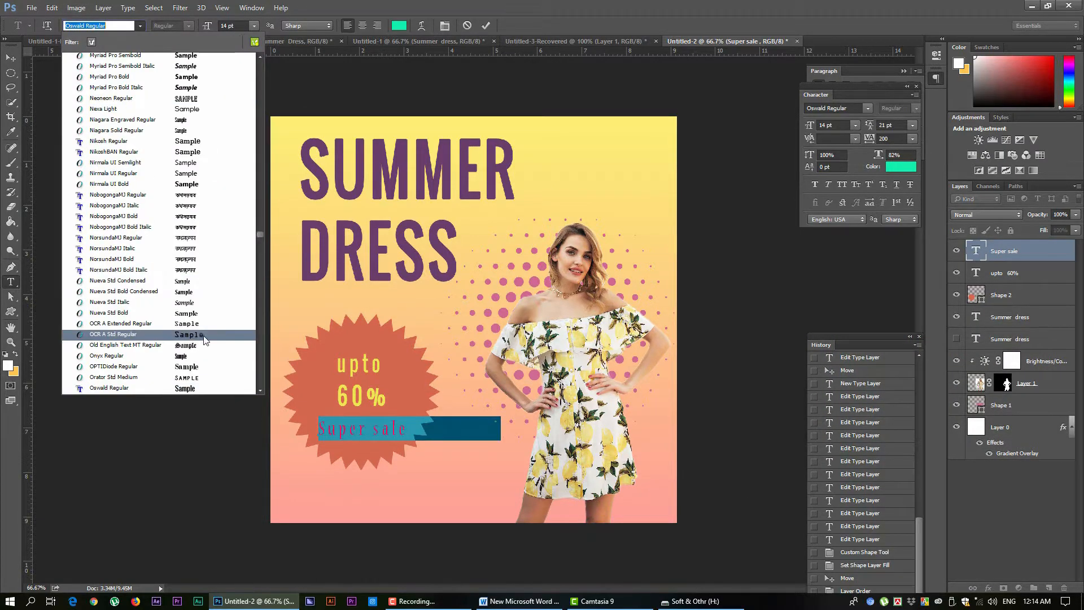
{"action": "scroll", "coordinate": [193, 339], "scroll_direction": "down", "scroll_amount": 1}
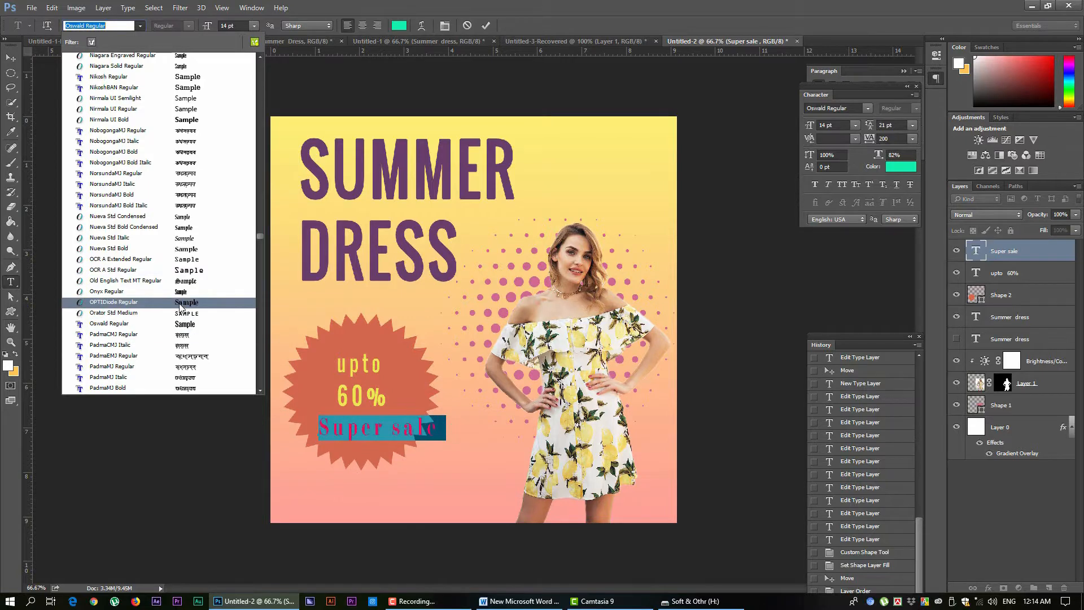
{"action": "left_click", "coordinate": [180, 305]}
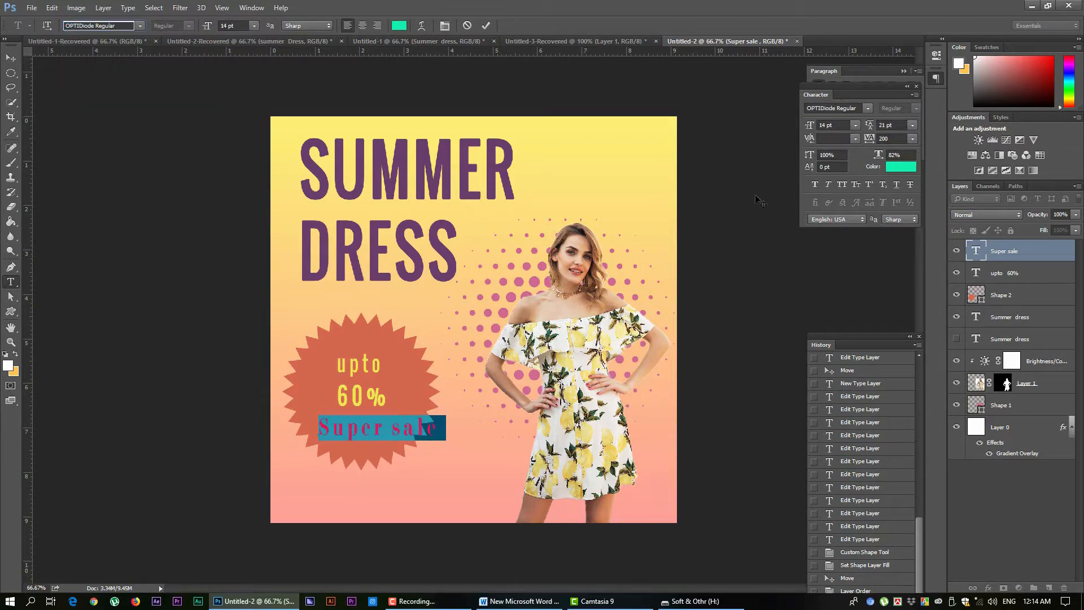
{"action": "left_click", "coordinate": [811, 185]}
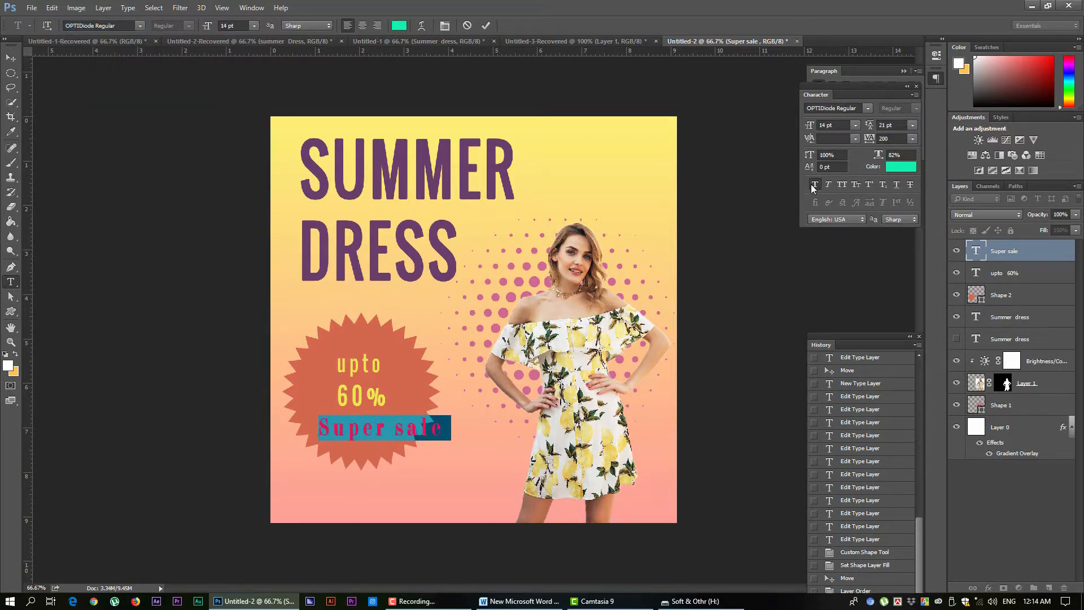
{"action": "left_click", "coordinate": [844, 185]}
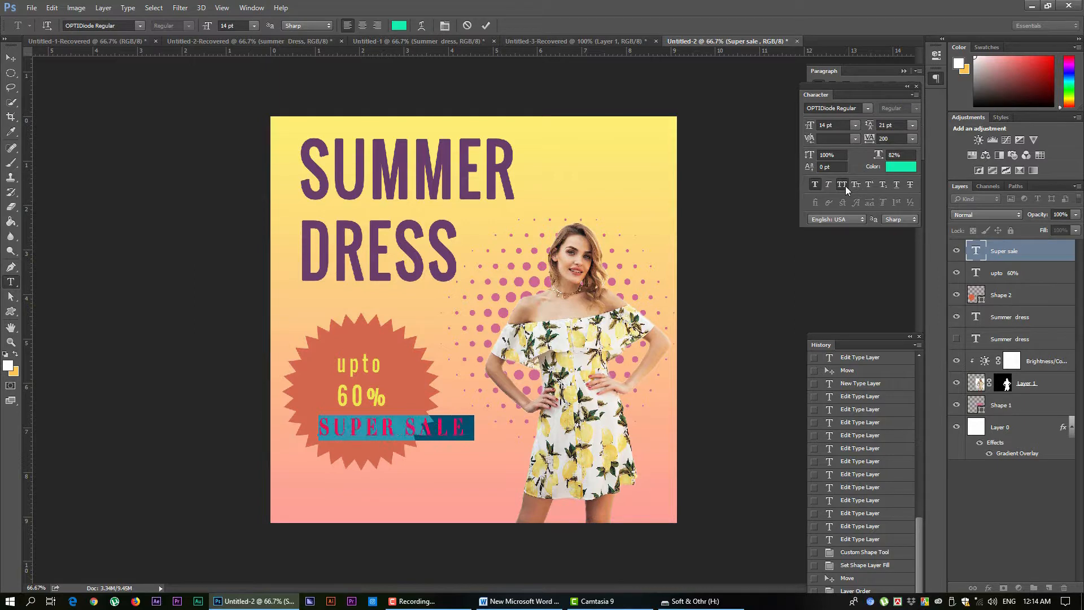
{"action": "left_click", "coordinate": [11, 57]}
{"action": "left_click_drag", "start_coordinate": [390, 425], "coordinate": [363, 426]}
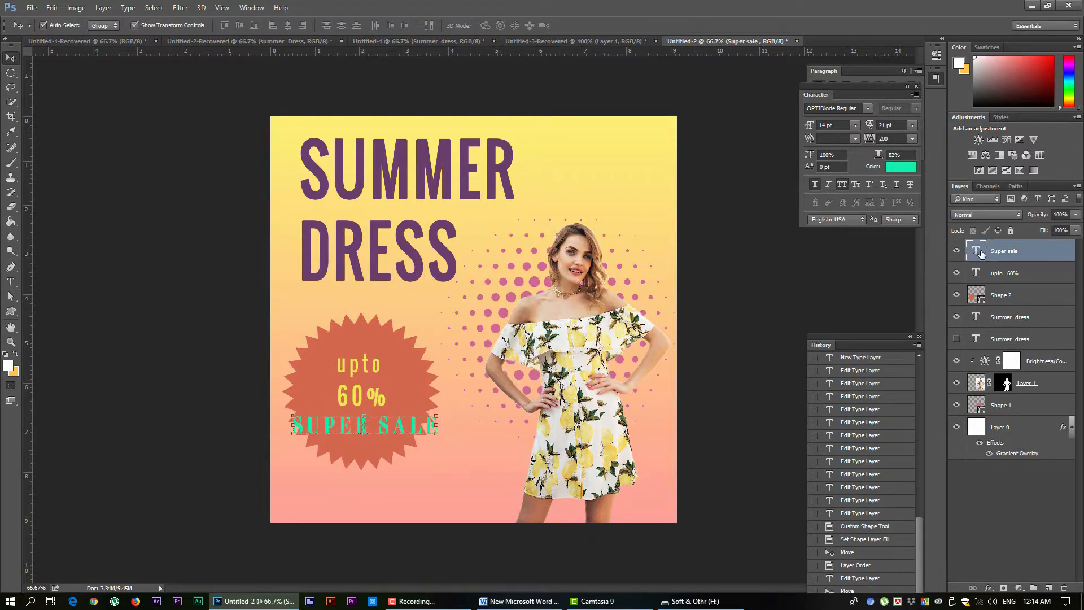
Recolor the "SUPER SALE" text bright cyan, #00cbdd.
{"action": "double_click", "coordinate": [981, 254]}
{"action": "left_click", "coordinate": [900, 167]}
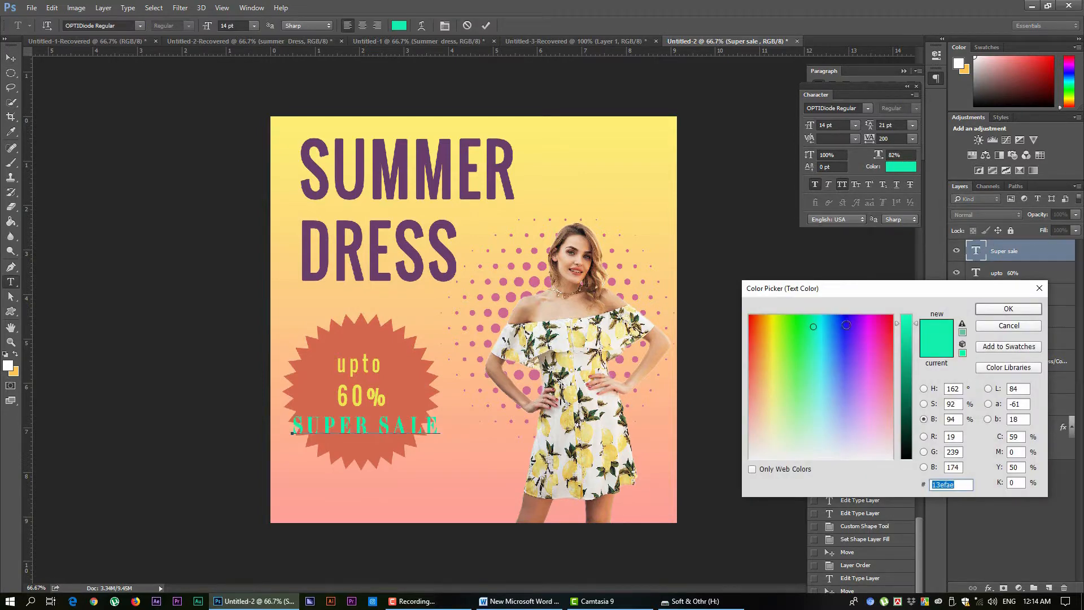
{"action": "left_click", "coordinate": [846, 324]}
{"action": "left_click", "coordinate": [861, 323]}
{"action": "left_click", "coordinate": [879, 315]}
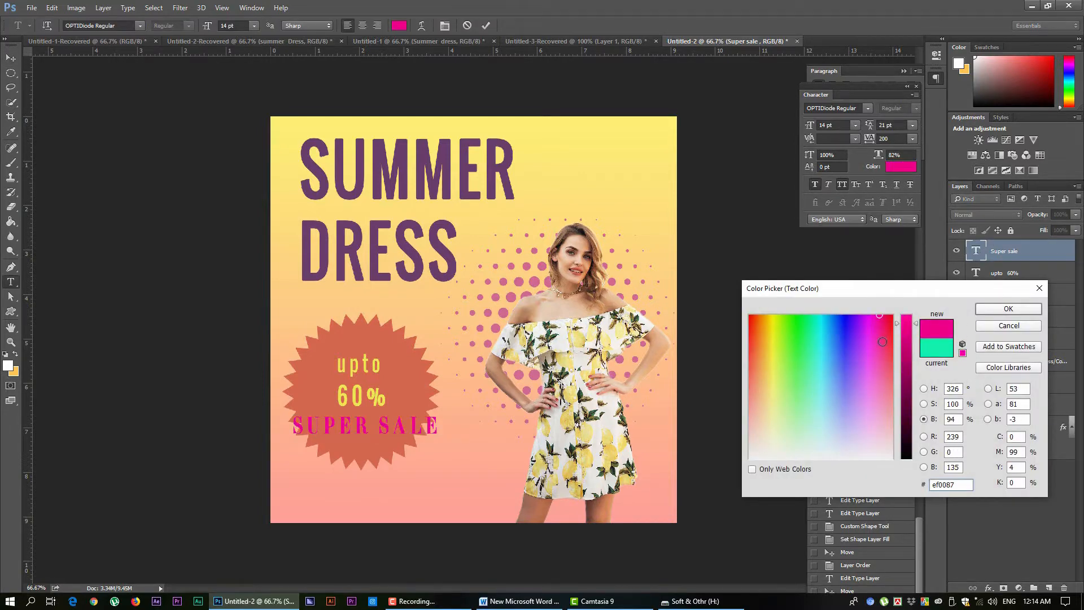
{"action": "left_click", "coordinate": [772, 331]}
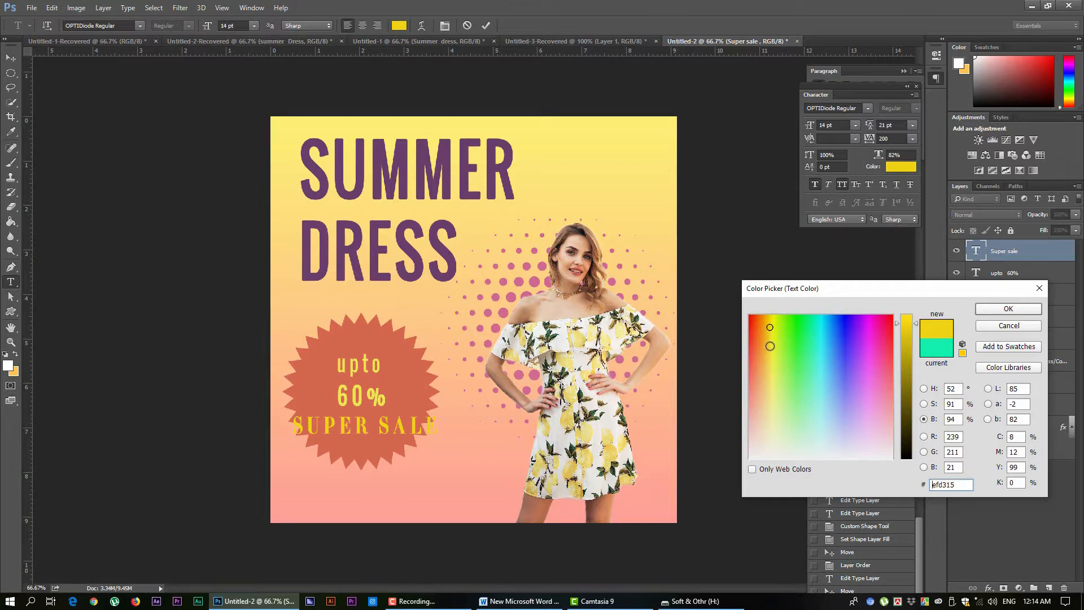
{"action": "left_click", "coordinate": [770, 346]}
{"action": "left_click", "coordinate": [817, 374]}
{"action": "left_click", "coordinate": [826, 457]}
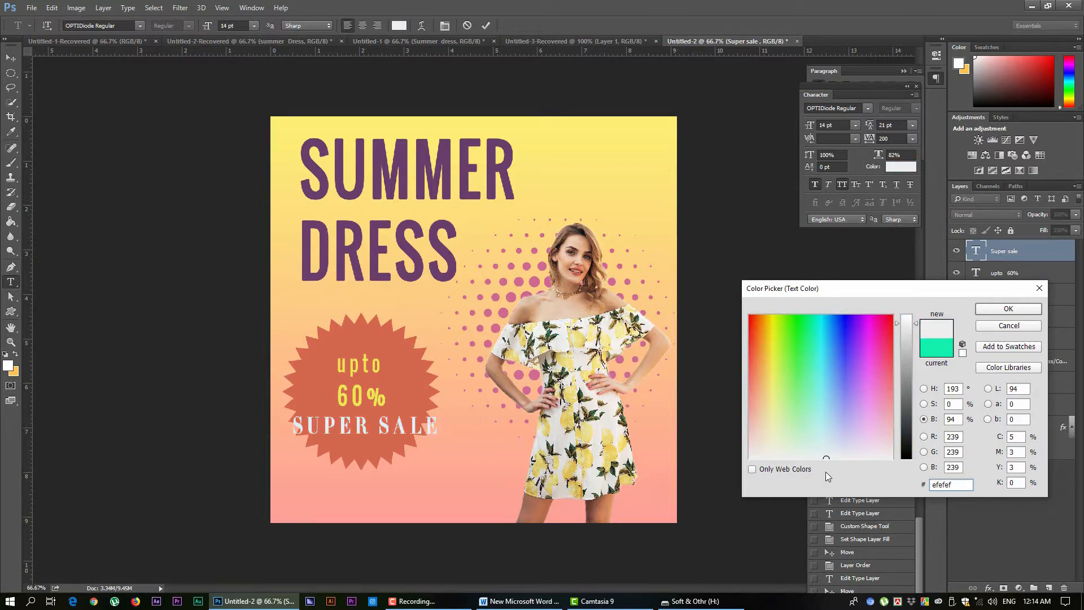
{"action": "left_click", "coordinate": [841, 456]}
{"action": "left_click", "coordinate": [902, 388]}
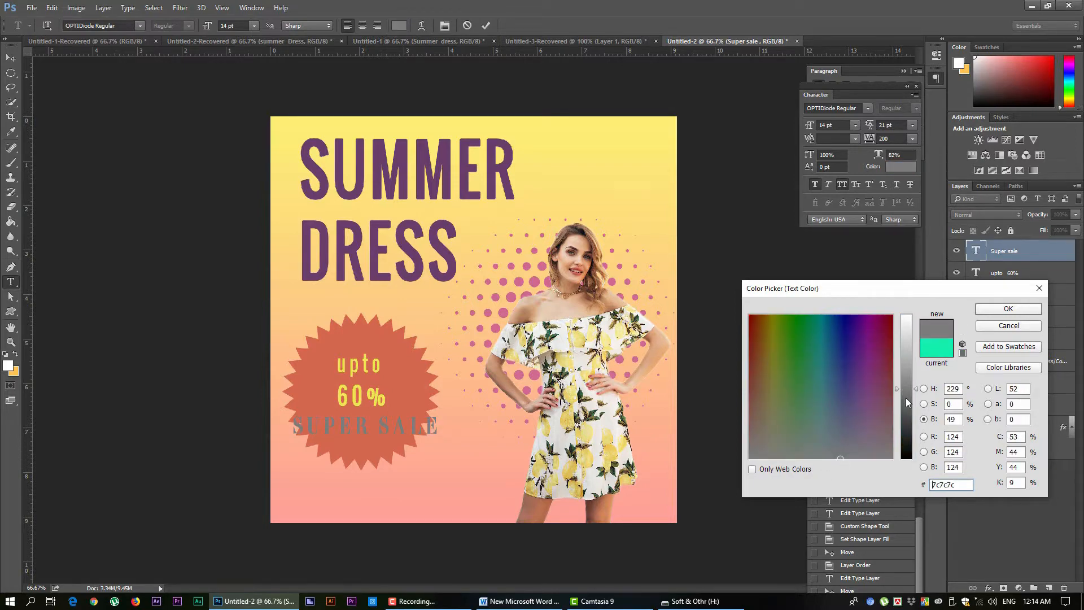
{"action": "left_click_drag", "start_coordinate": [888, 327], "coordinate": [890, 251]}
{"action": "left_click_drag", "start_coordinate": [902, 324], "coordinate": [806, 234]}
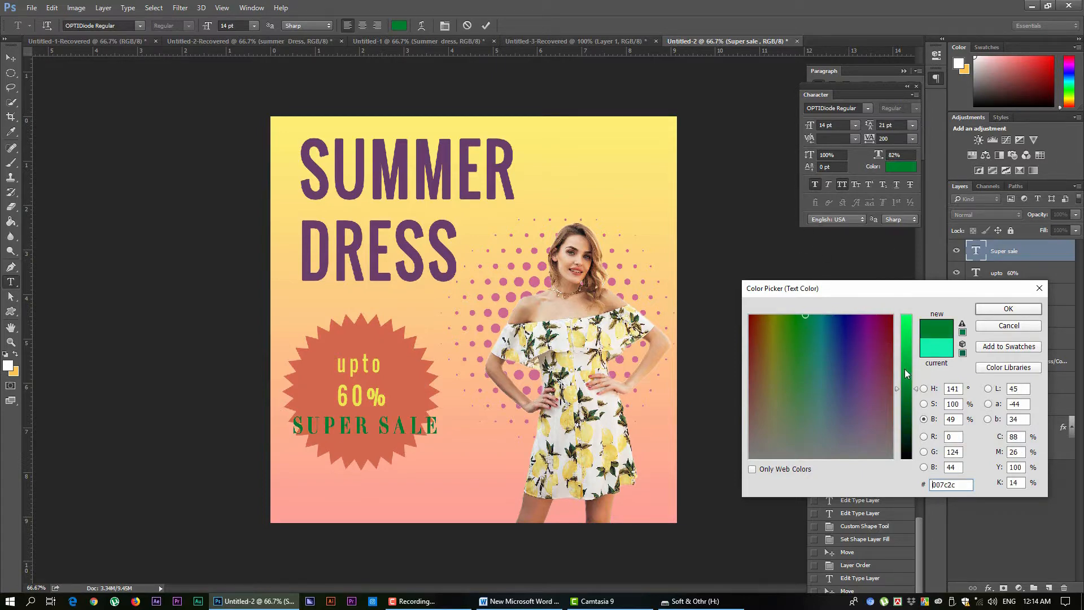
{"action": "mouse_move", "coordinate": [819, 340]}
{"action": "left_mouse_down"}
{"action": "mouse_move", "coordinate": [840, 315]}
{"action": "mouse_move", "coordinate": [823, 328]}
{"action": "left_mouse_up"}
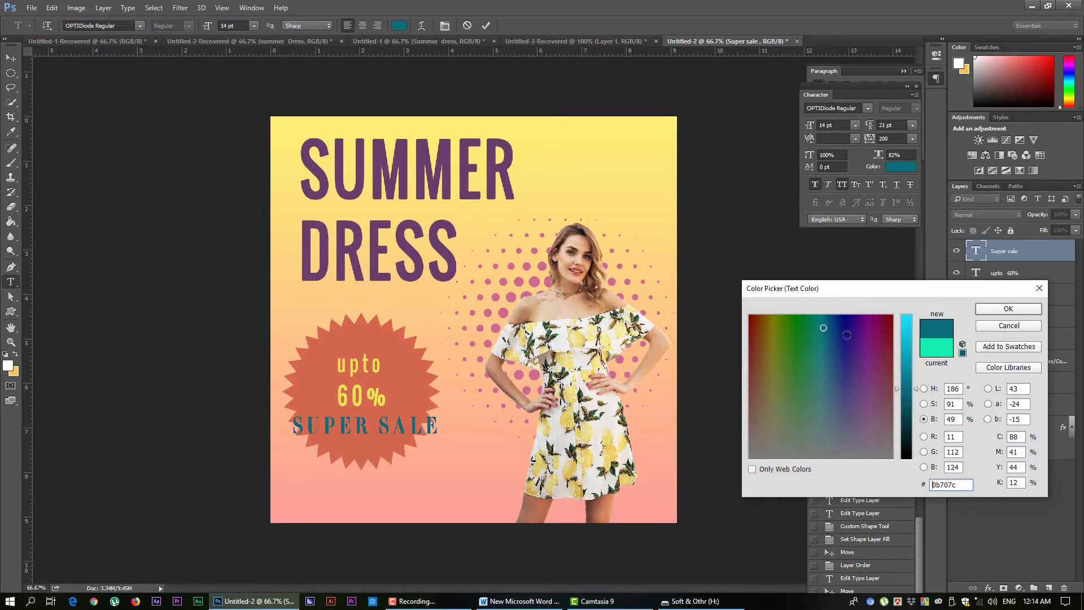
{"action": "mouse_move", "coordinate": [902, 371]}
{"action": "left_mouse_down"}
{"action": "mouse_move", "coordinate": [907, 307]}
{"action": "mouse_move", "coordinate": [902, 353]}
{"action": "left_mouse_up"}
{"action": "mouse_move", "coordinate": [827, 341]}
{"action": "left_mouse_down"}
{"action": "mouse_move", "coordinate": [864, 309]}
{"action": "mouse_move", "coordinate": [844, 328]}
{"action": "left_mouse_up"}
{"action": "left_click", "coordinate": [825, 325]}
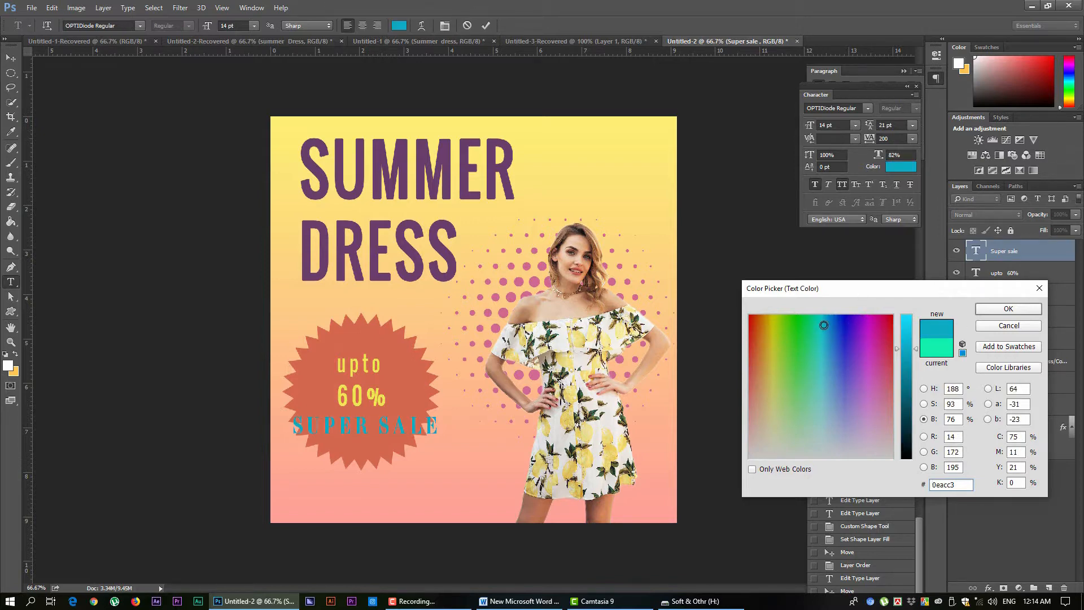
{"action": "mouse_move", "coordinate": [825, 325]}
{"action": "left_mouse_down"}
{"action": "mouse_move", "coordinate": [770, 334]}
{"action": "mouse_move", "coordinate": [823, 315]}
{"action": "left_mouse_up"}
{"action": "left_click", "coordinate": [814, 326]}
{"action": "left_click_drag", "start_coordinate": [913, 349], "coordinate": [910, 338]}
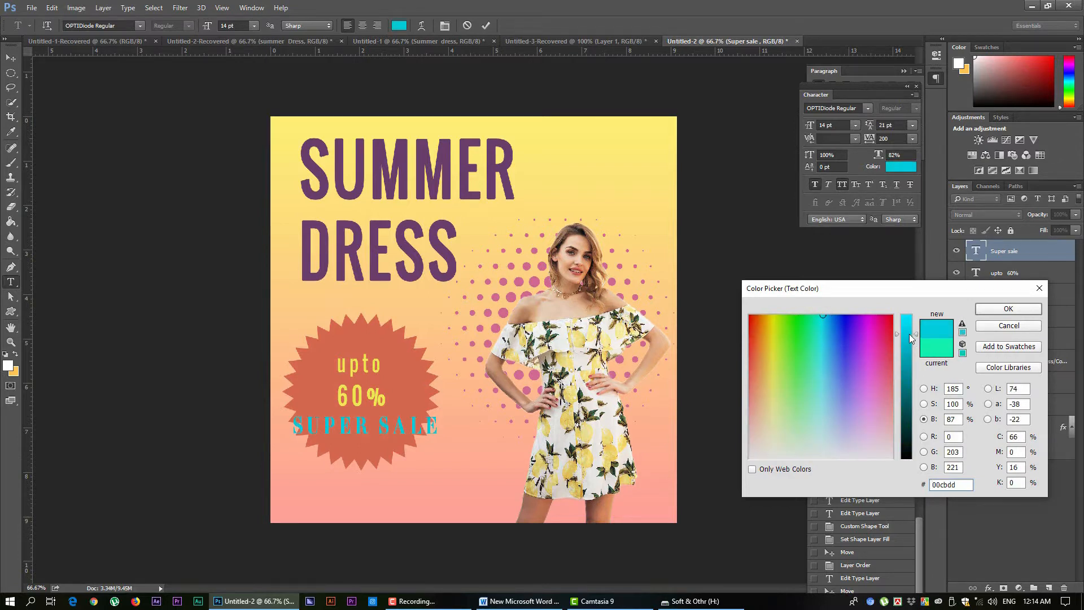
{"action": "left_click", "coordinate": [998, 312]}
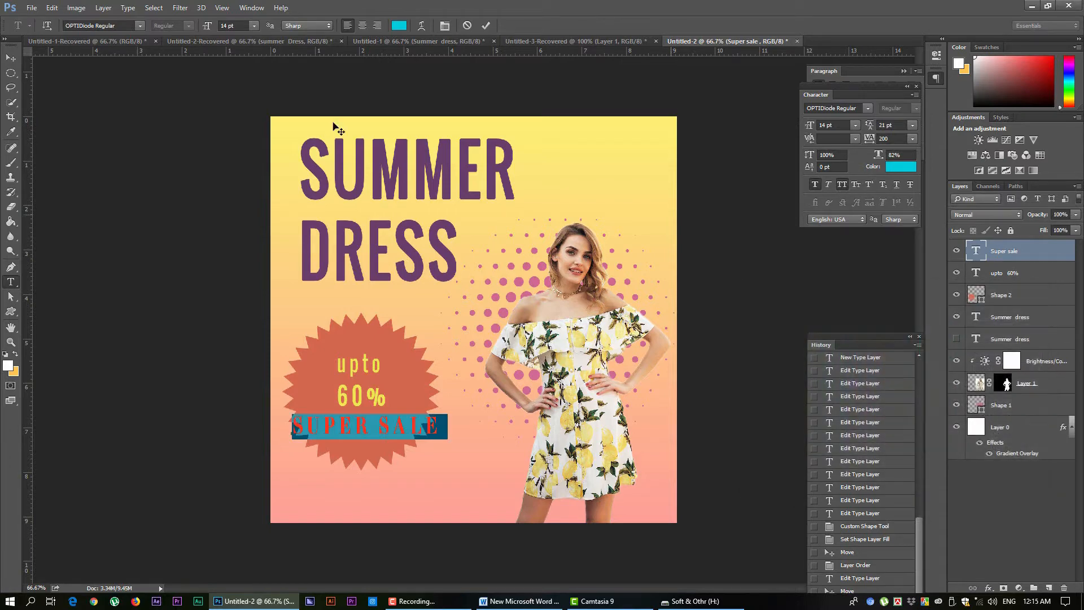
Rotate the "SUPER SALE" text about 10.3° clockwise and shift it slightly up and left on the seal.
{"action": "left_click", "coordinate": [11, 58]}
{"action": "key", "text": "ctrl+t"}
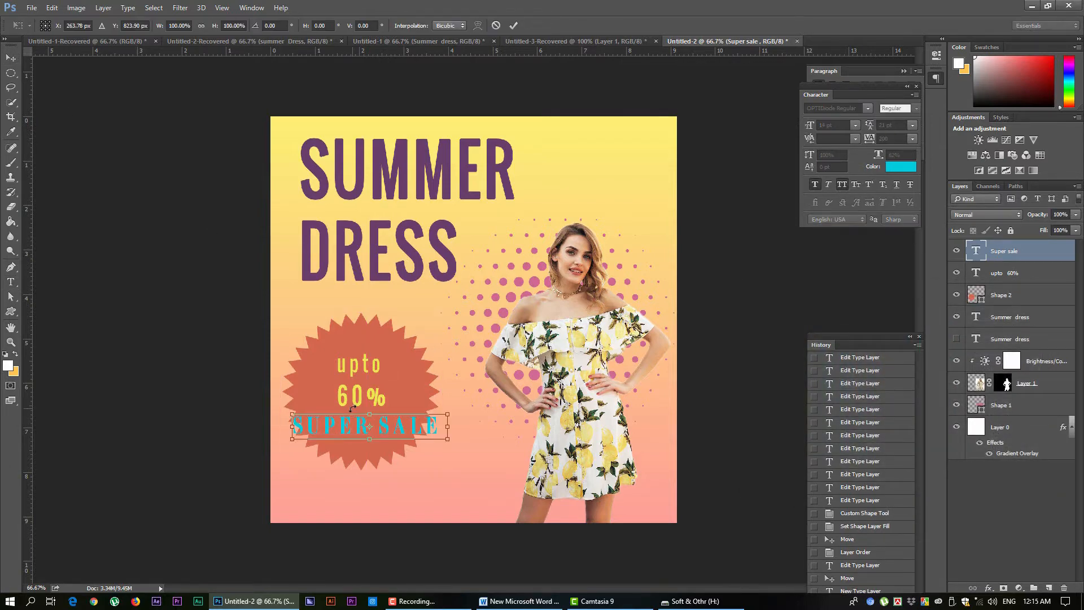
{"action": "left_click_drag", "start_coordinate": [453, 457], "coordinate": [458, 475]}
{"action": "left_click", "coordinate": [7, 54]}
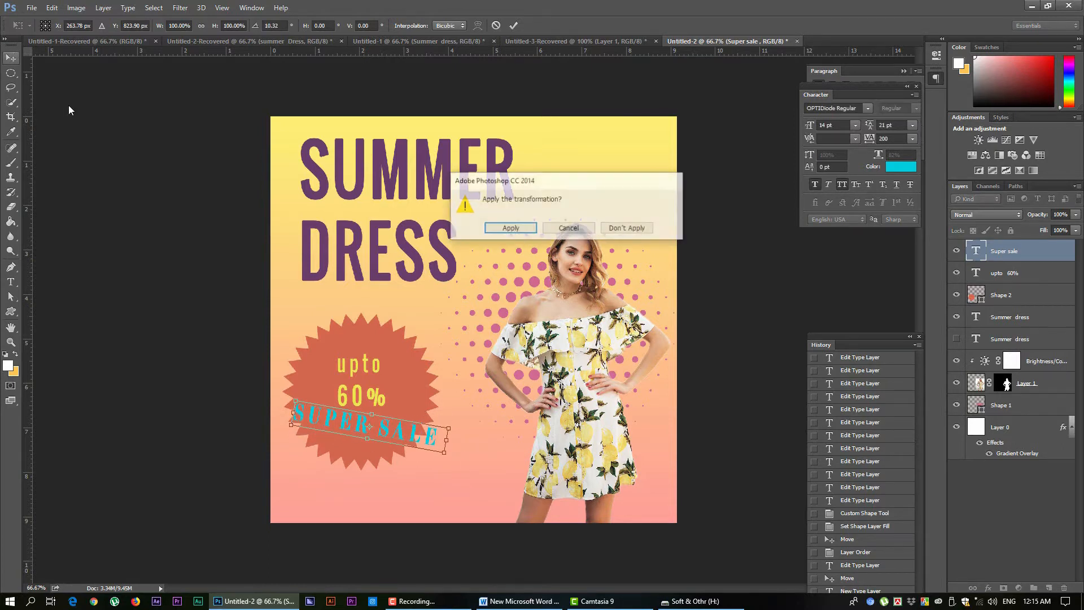
{"action": "left_click", "coordinate": [505, 226]}
{"action": "left_click_drag", "start_coordinate": [345, 432], "coordinate": [337, 425]}
{"action": "left_click", "coordinate": [125, 228]}
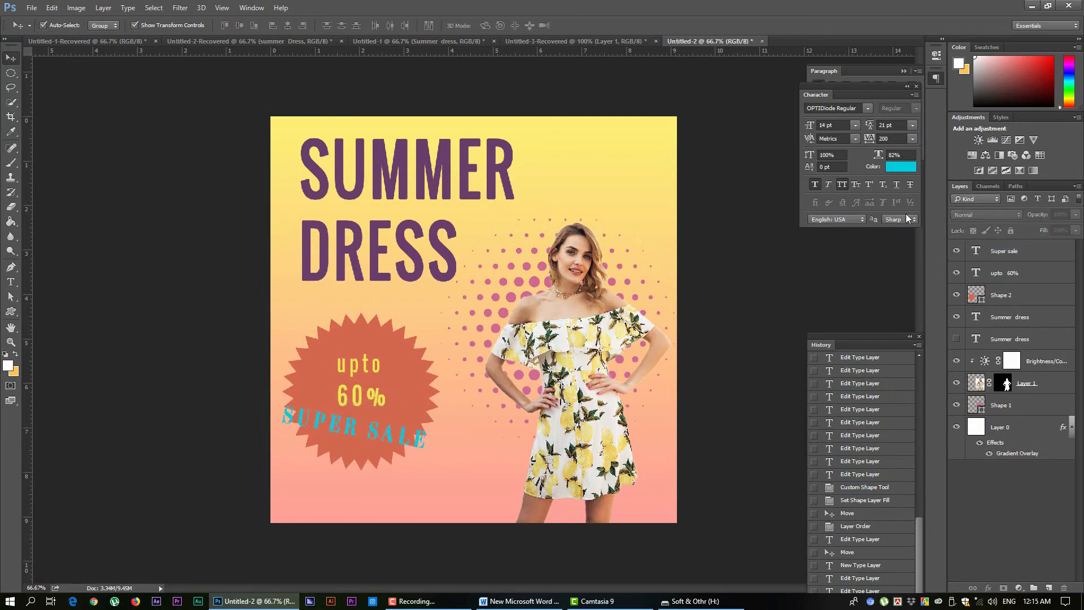
Distribute the seal shape, "upto 60%" and "Super sale" layers by their horizontal and vertical centers.
{"action": "left_click", "coordinate": [998, 298]}
{"action": "left_click", "coordinate": [1003, 273], "text": "shift"}
{"action": "left_click", "coordinate": [1004, 251], "text": "shift"}
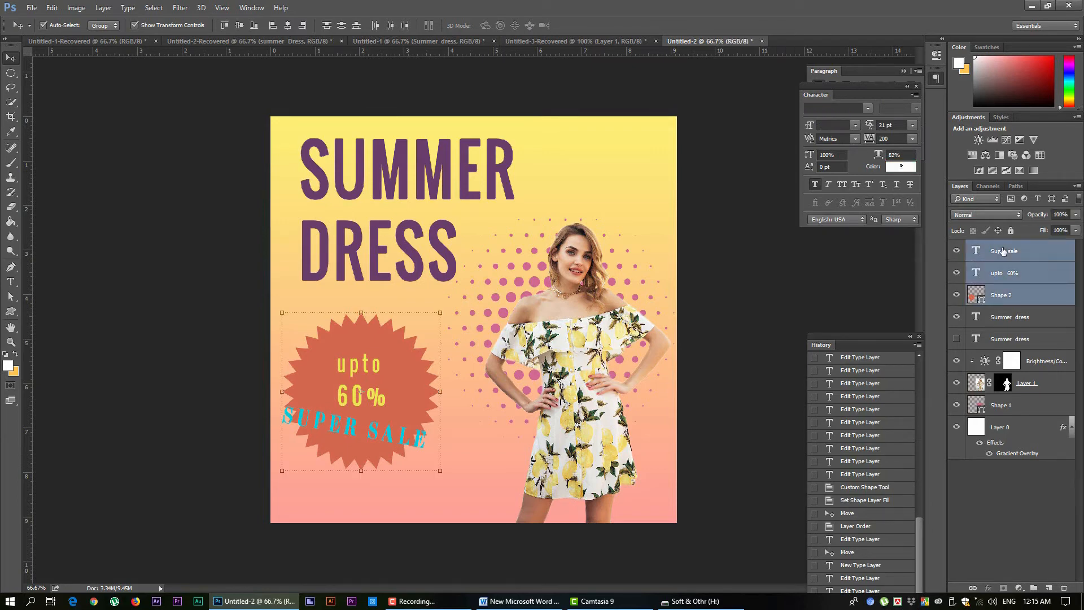
{"action": "left_click", "coordinate": [389, 26]}
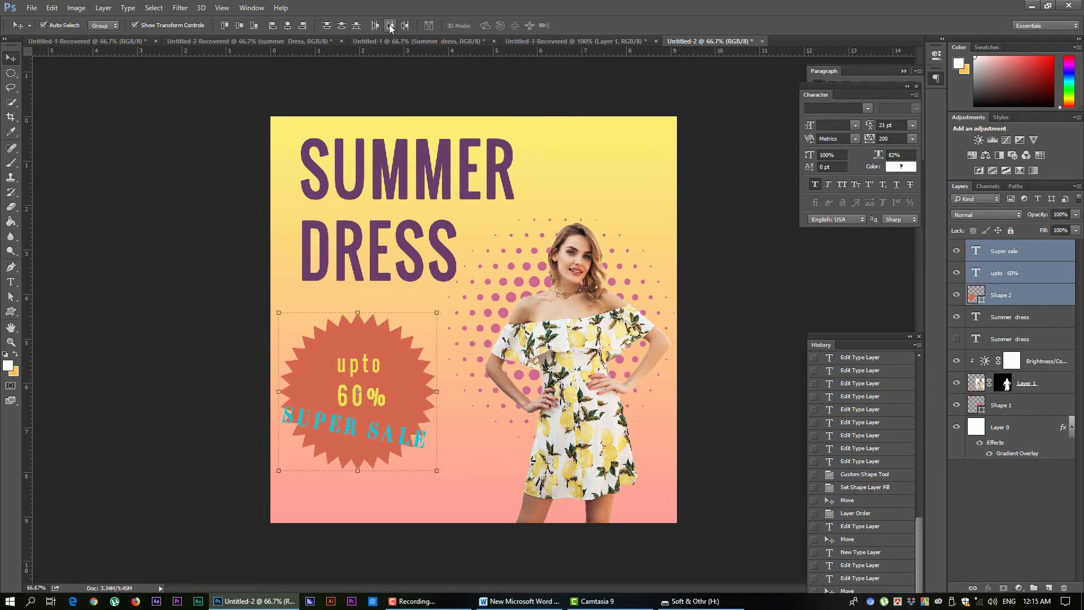
{"action": "left_click", "coordinate": [341, 25]}
Shift the seal and its two text layers together slightly on the poster.
{"action": "left_click", "coordinate": [976, 251]}
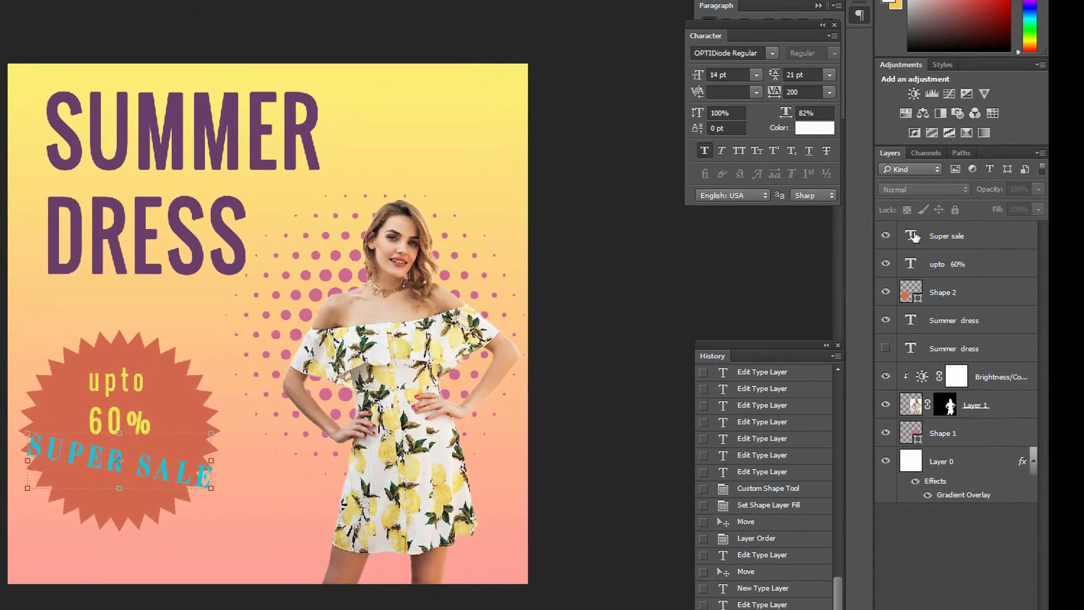
{"action": "left_click", "coordinate": [916, 236]}
{"action": "left_click", "coordinate": [946, 263], "text": "shift"}
{"action": "left_click", "coordinate": [947, 291], "text": "shift"}
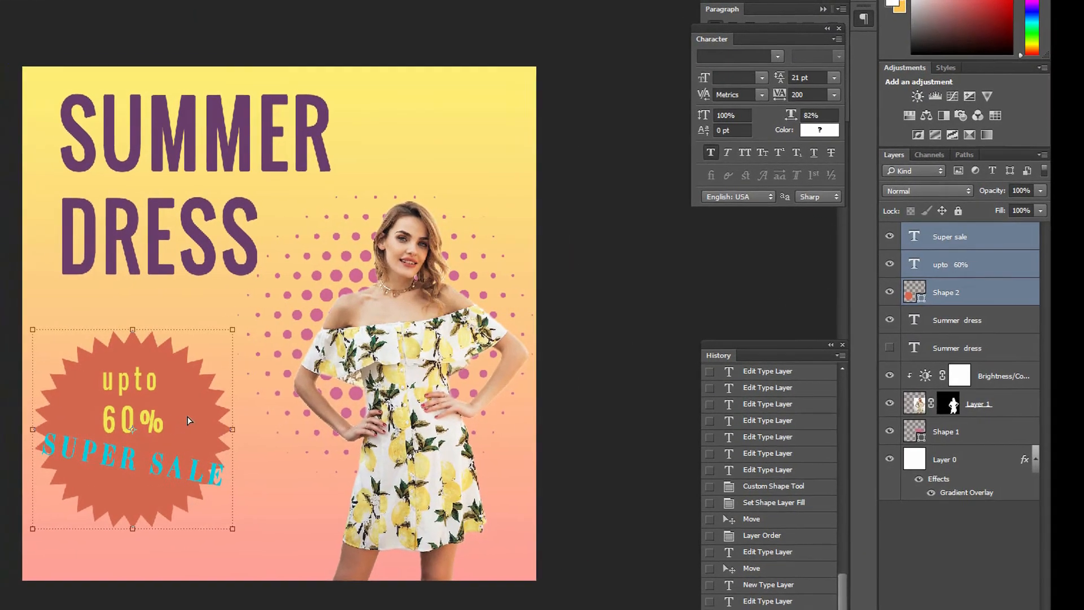
{"action": "left_click_drag", "start_coordinate": [187, 417], "coordinate": [200, 413]}
{"action": "left_click", "coordinate": [541, 272]}
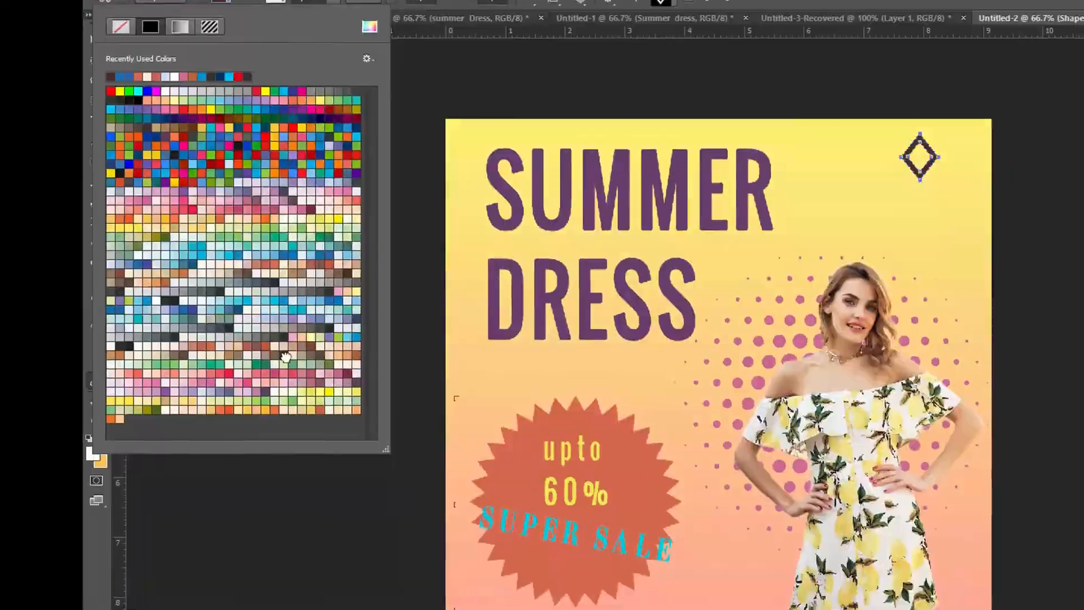
Add the text "fashion.com" below the diamond shape in the poster's upper-right corner.
{"action": "key", "text": "t"}
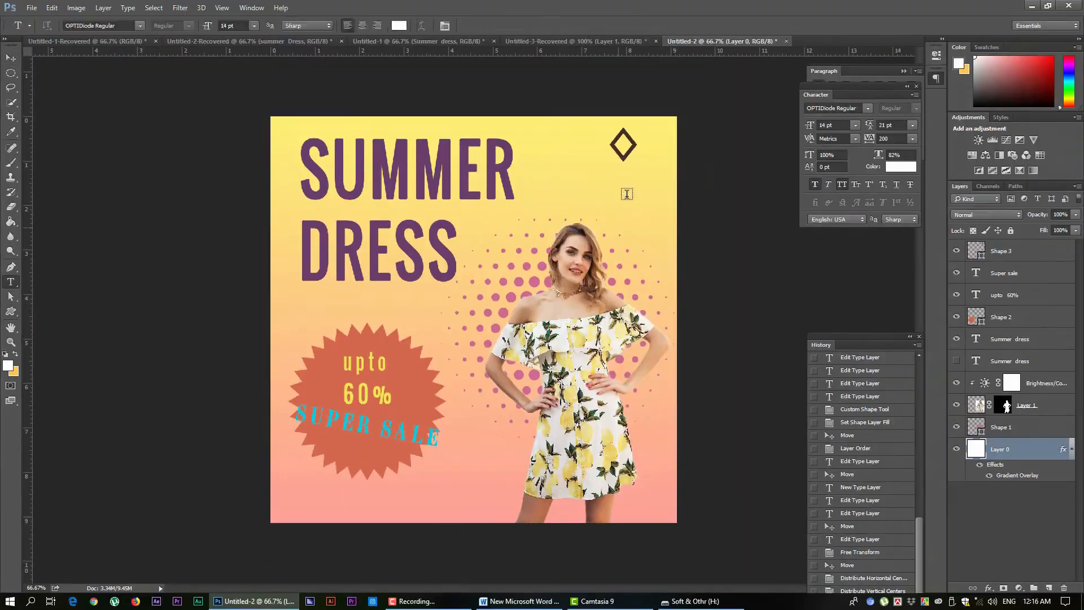
{"action": "left_click", "coordinate": [620, 174]}
{"action": "type", "text": "fashion.com"}
Recolor the "fashion.com" text dark navy blue and reduce its font size to 4.01 pt.
{"action": "key", "text": "ctrl+a"}
{"action": "left_click", "coordinate": [901, 166]}
{"action": "left_click", "coordinate": [844, 331]}
{"action": "left_click", "coordinate": [909, 415]}
{"action": "left_click", "coordinate": [1009, 308]}
{"action": "left_click_drag", "start_coordinate": [809, 126], "coordinate": [802, 129]}
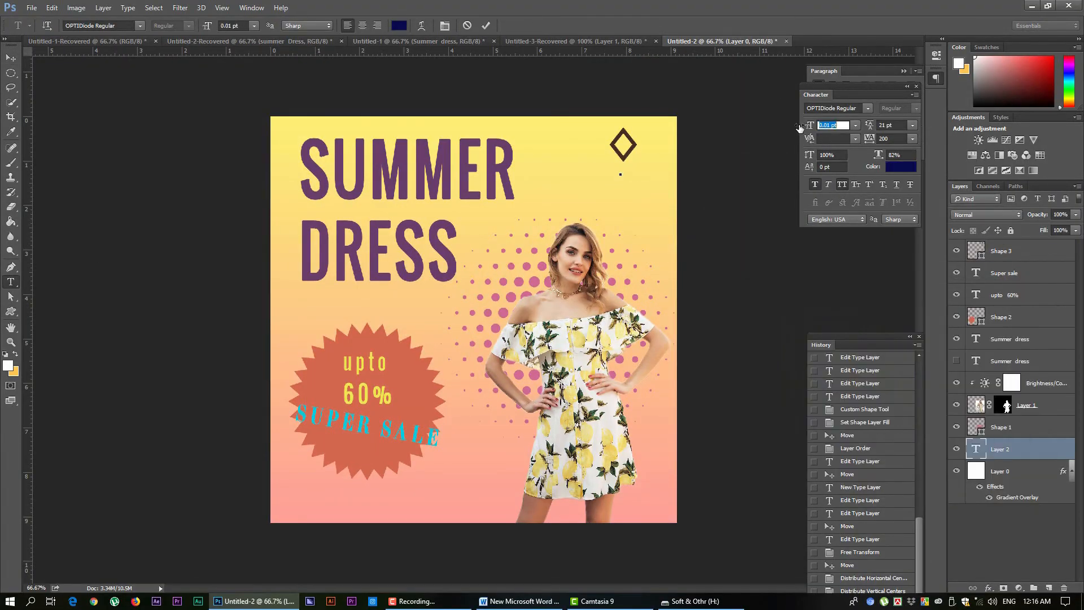
Move the "fashion.com" layer to the top of the layer stack and align its horizontal center with the diamond shape.
{"action": "left_click_drag", "start_coordinate": [976, 448], "coordinate": [978, 255]}
{"action": "key", "text": "v"}
{"action": "left_click", "coordinate": [1000, 273], "text": "shift"}
{"action": "left_click", "coordinate": [287, 26]}
Try adjusting the baseline shift of the "fashion.com" text.
{"action": "left_click", "coordinate": [1000, 273]}
{"action": "left_click", "coordinate": [809, 166]}
{"action": "left_click", "coordinate": [1005, 251]}
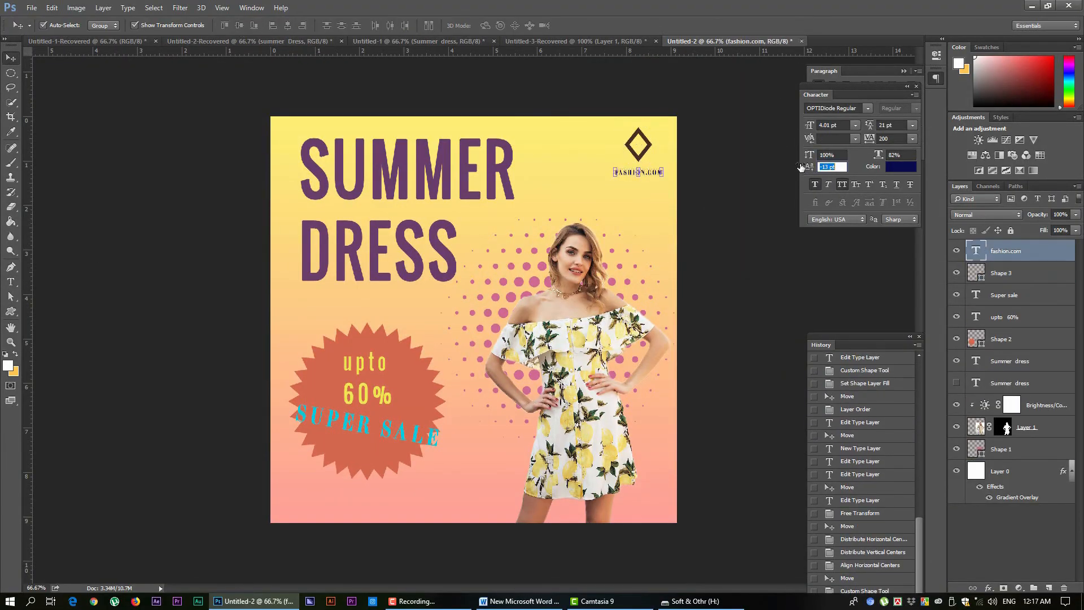
{"action": "left_click_drag", "start_coordinate": [809, 166], "coordinate": [817, 167]}
{"action": "key", "text": "ctrl+z"}
Save a copy of the poster as a JPEG on the Desktop.
{"action": "key", "text": "ctrl+shift+s"}
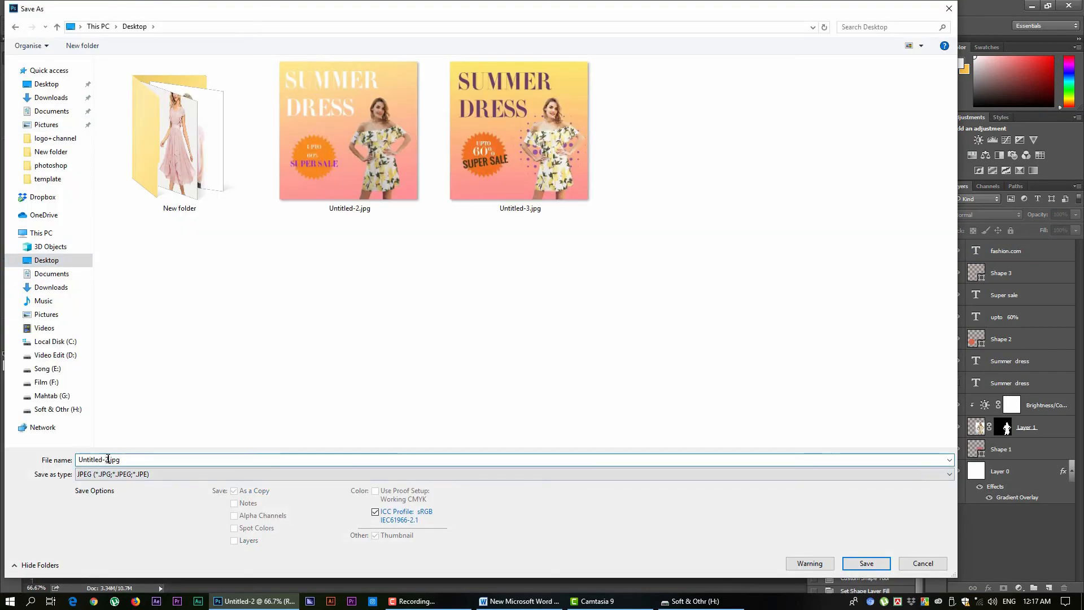